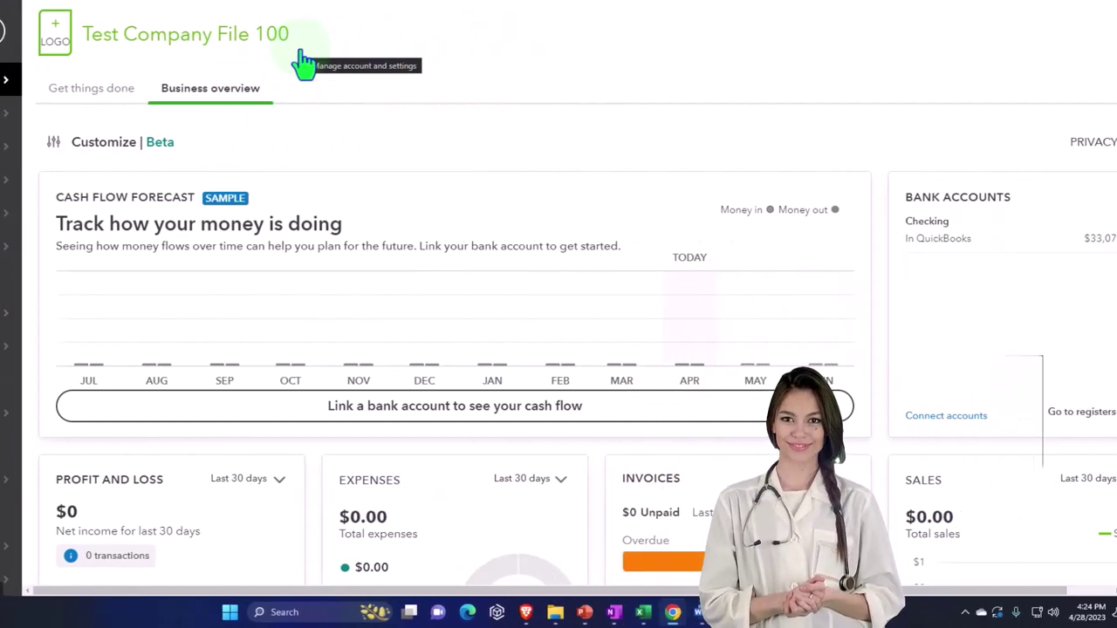
click(1036, 35)
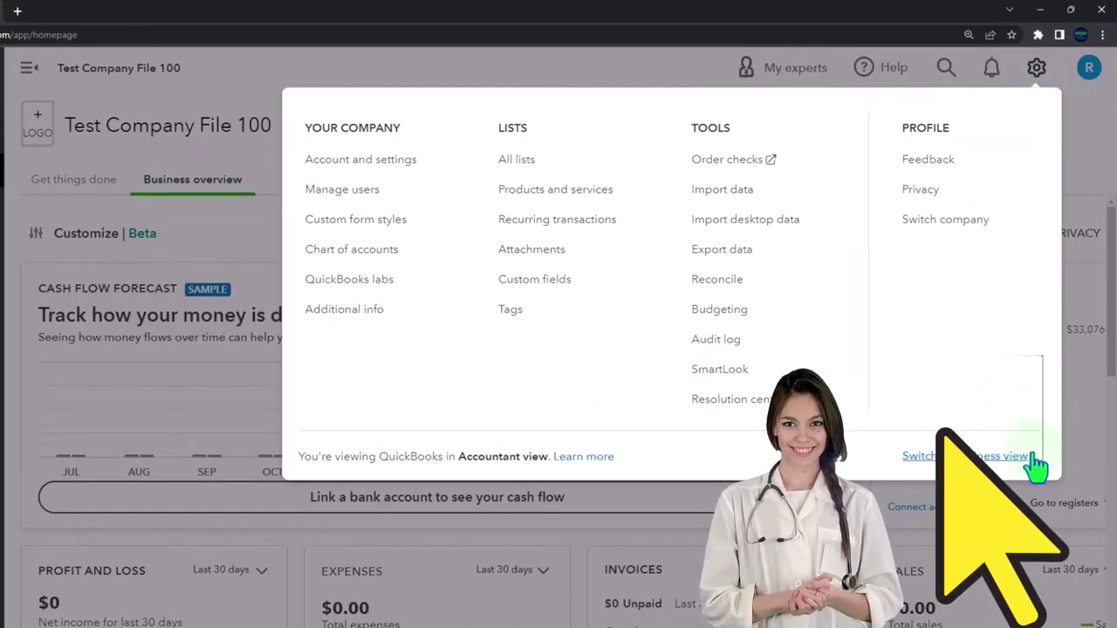
click(571, 83)
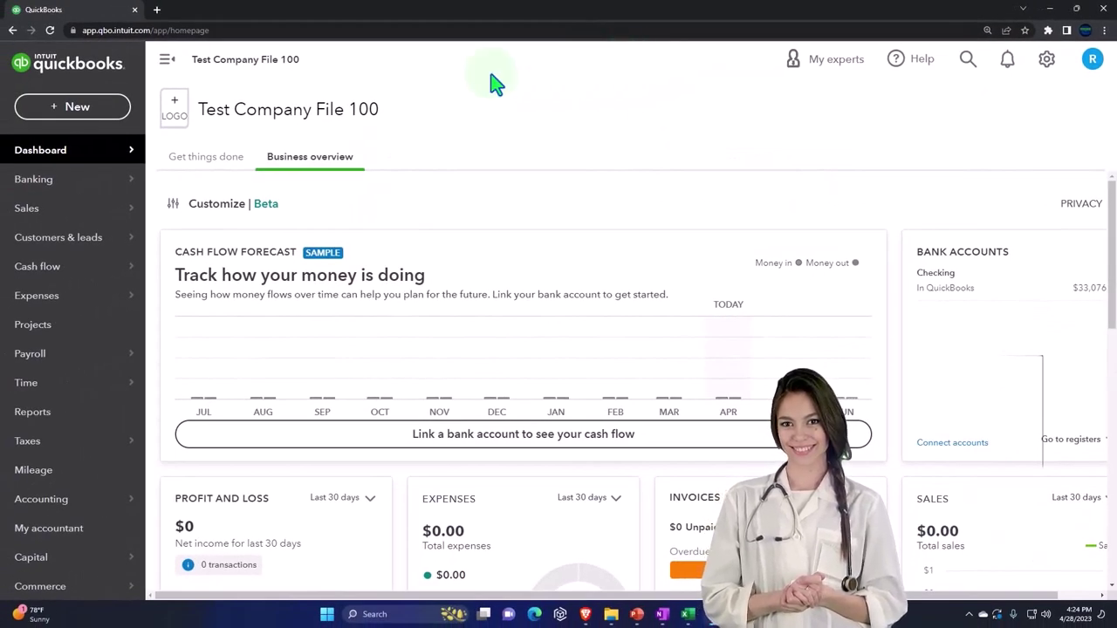
- Duplicate the QuickBooks homepage browser tab twice to have three tabs of the company file open
right_click(94, 16)
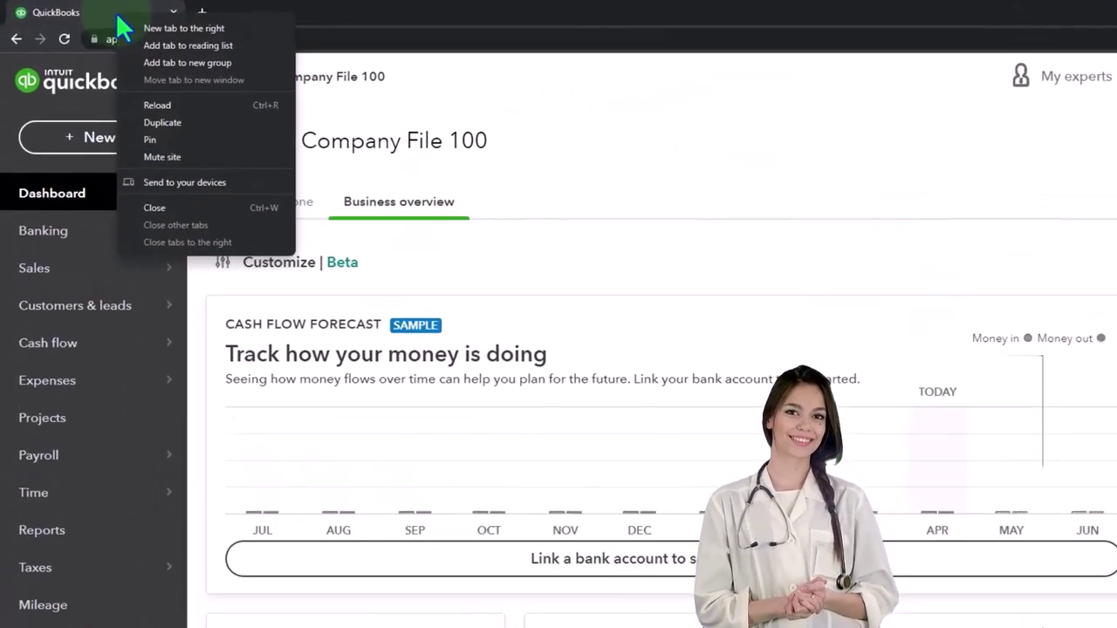
click(130, 101)
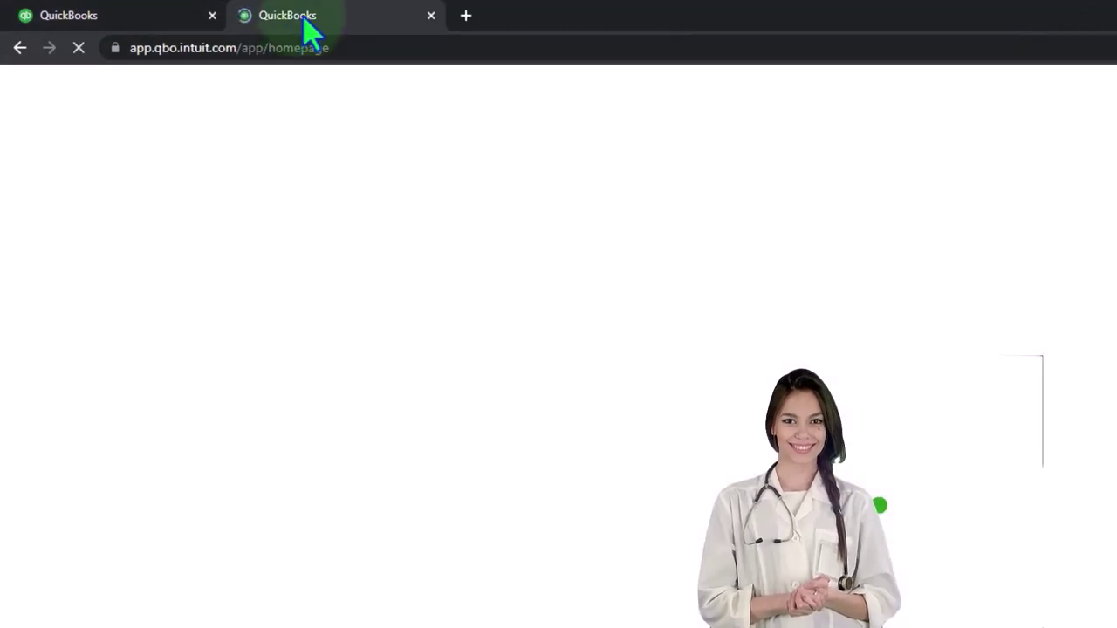
right_click(304, 21)
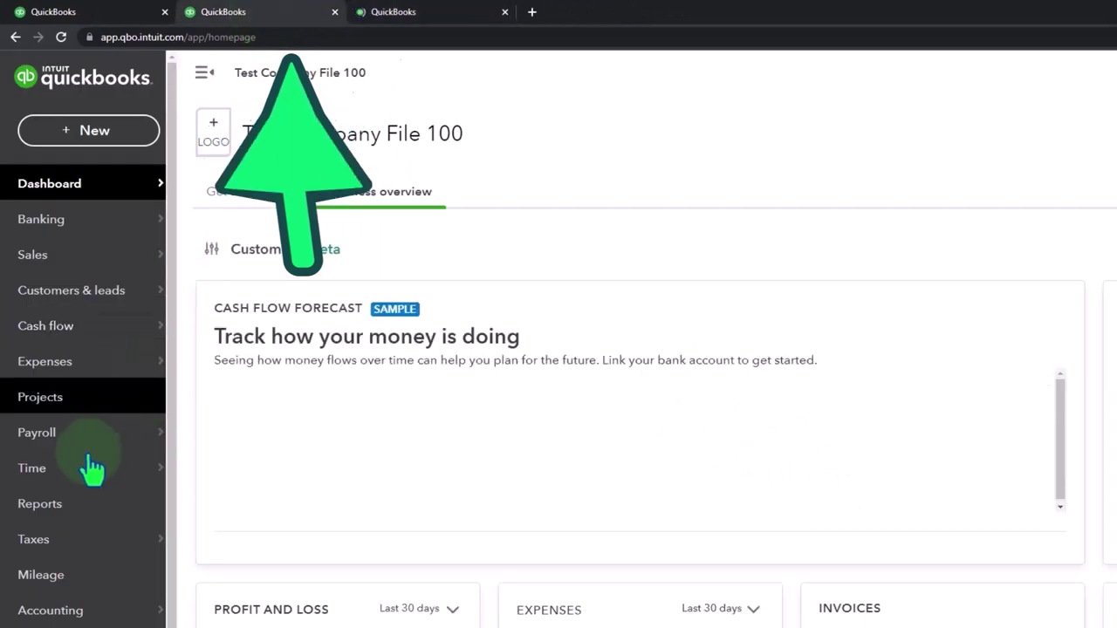
- Open the Balance Sheet report in the second browser tab and the Profit and Loss report in the third
click(72, 508)
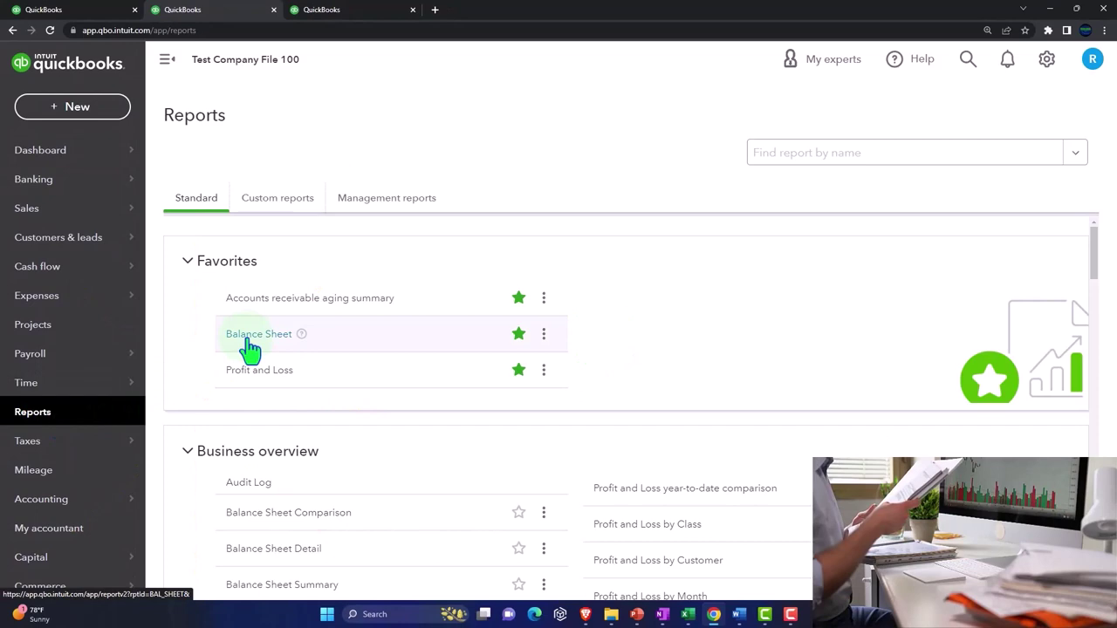
click(252, 338)
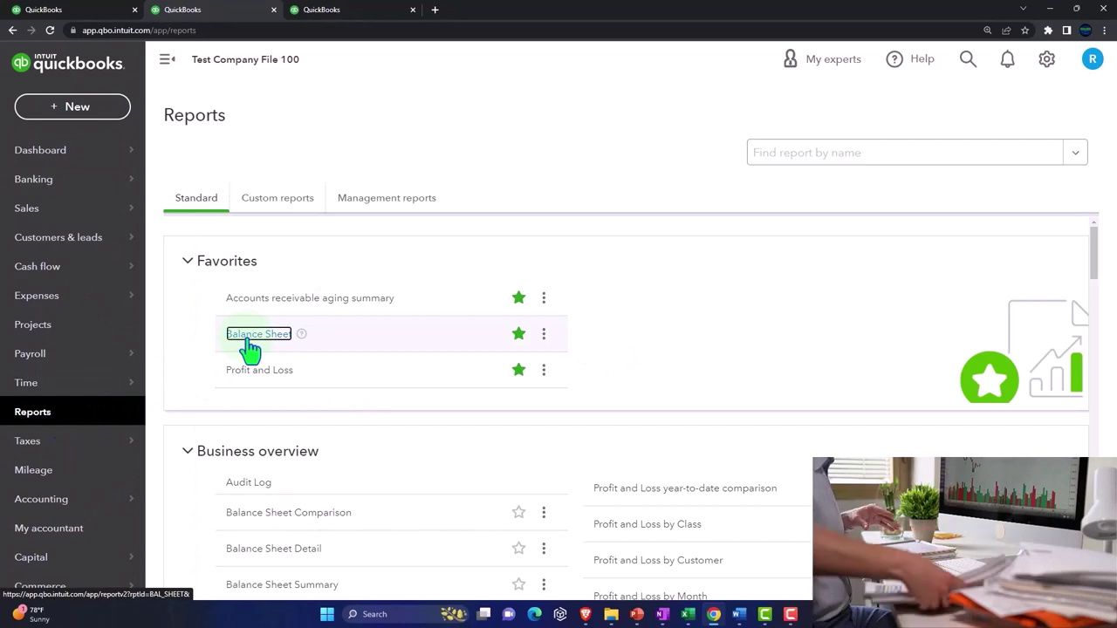
click(349, 20)
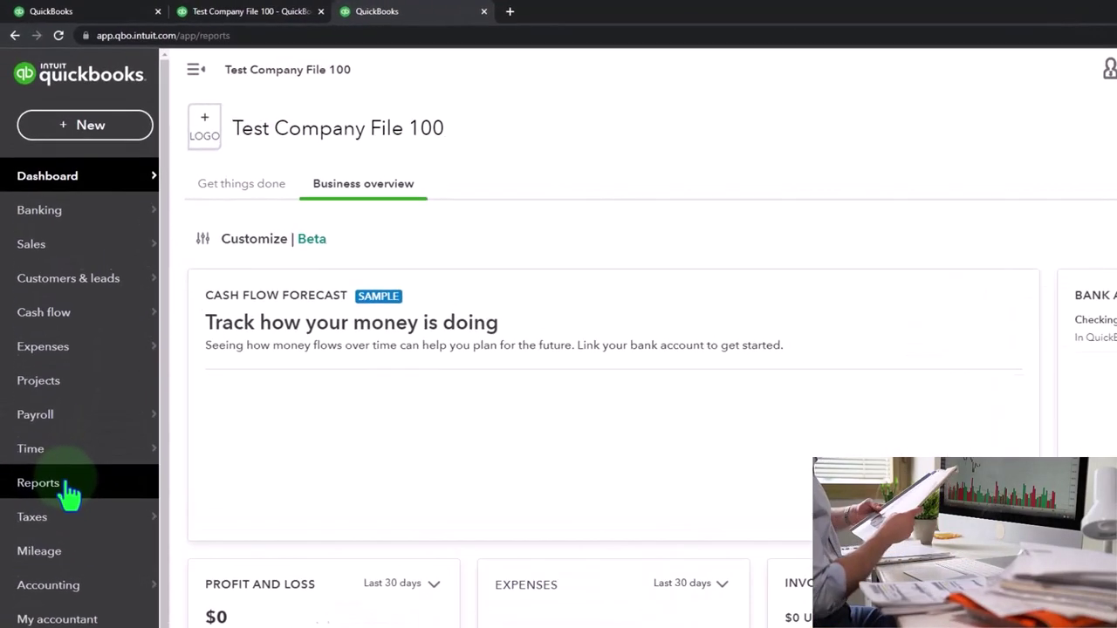
click(69, 488)
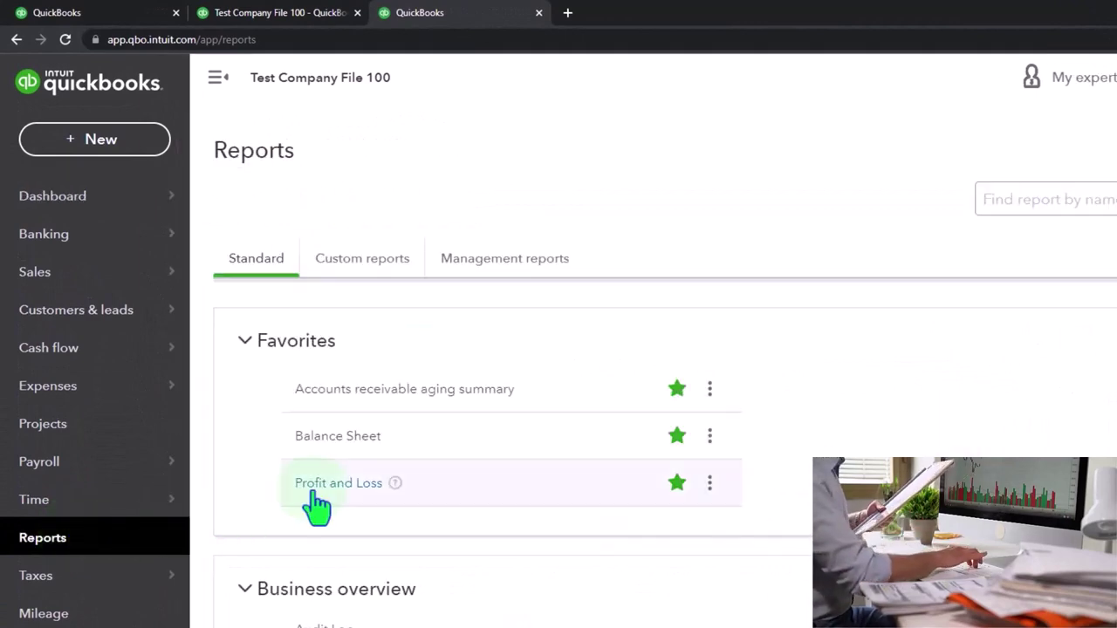
click(314, 491)
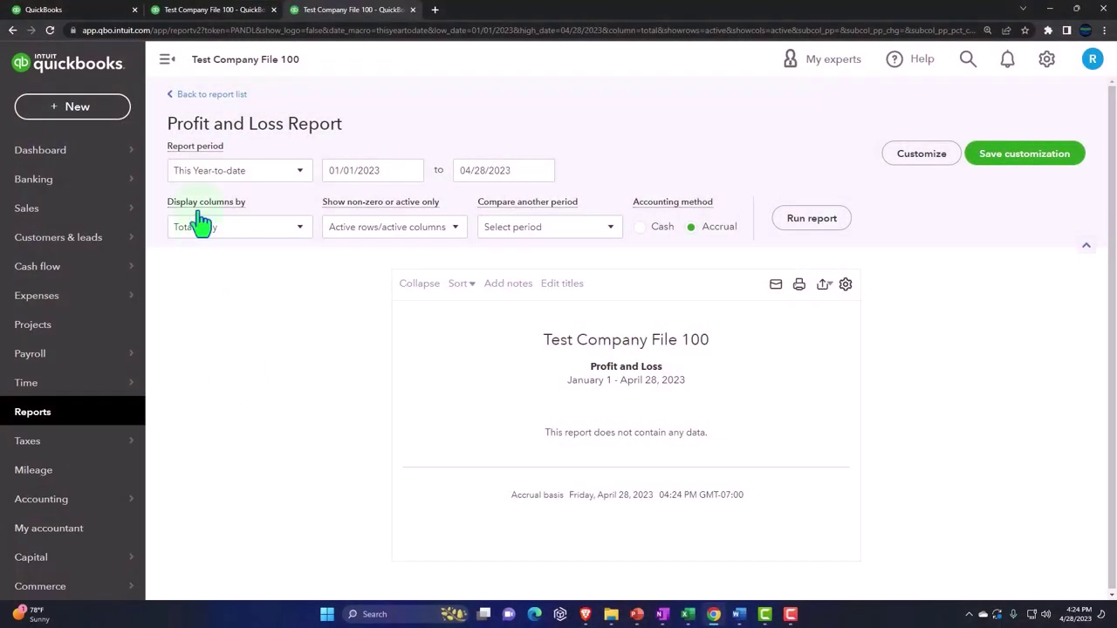
- Collapse the navigation pane and set the Profit and Loss report period to 01/01/2025 through 06/30/2025
click(168, 70)
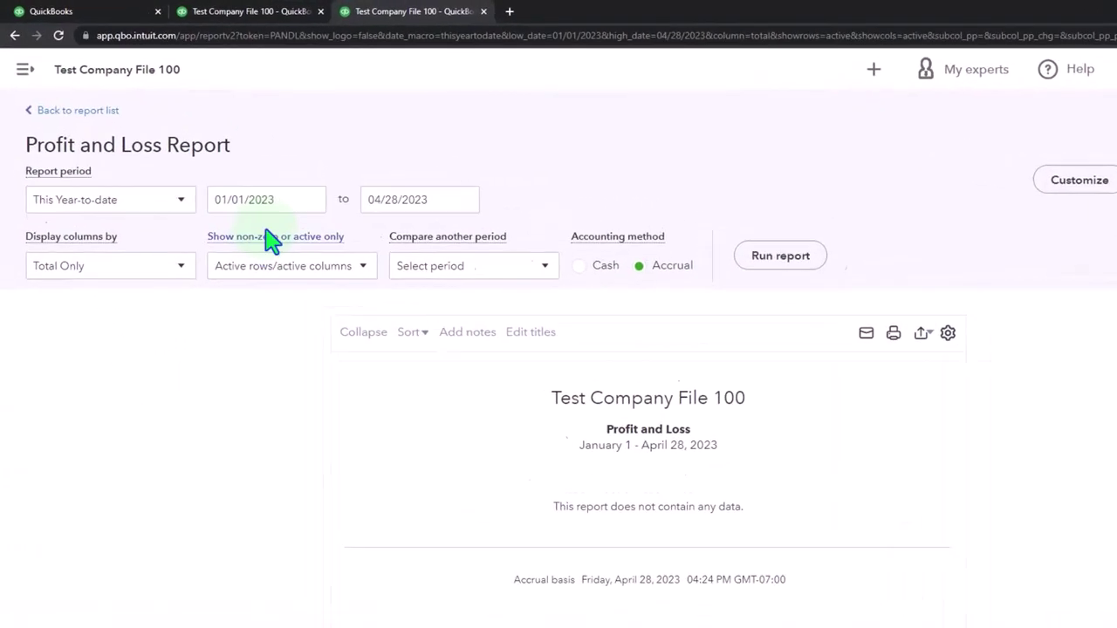
drag(236, 173, 176, 166)
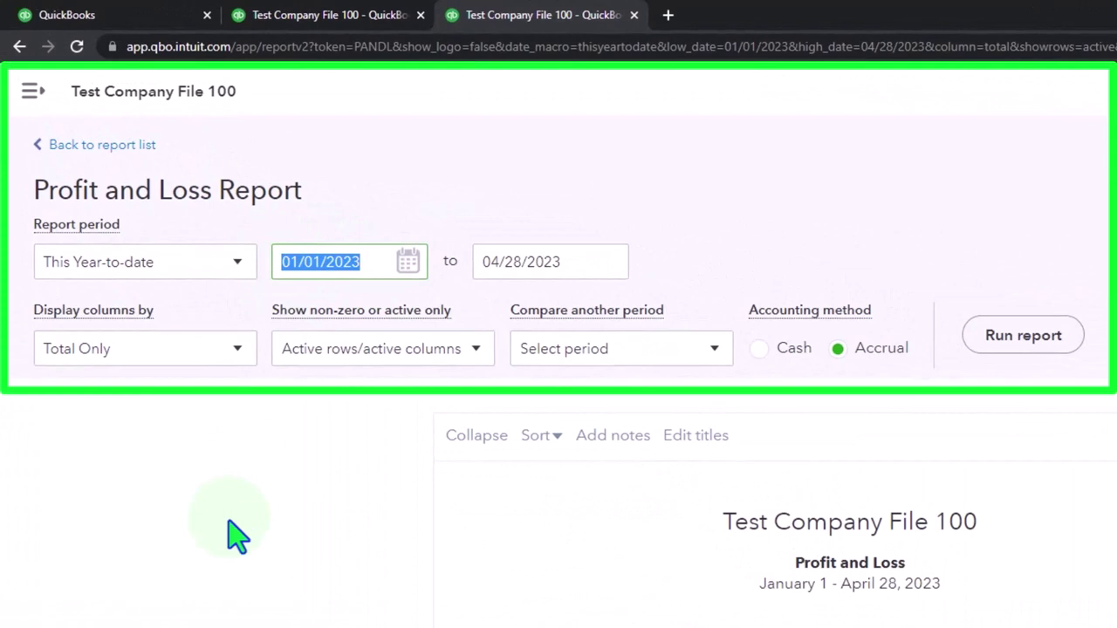
text(01/01/2025)
key(Tab)
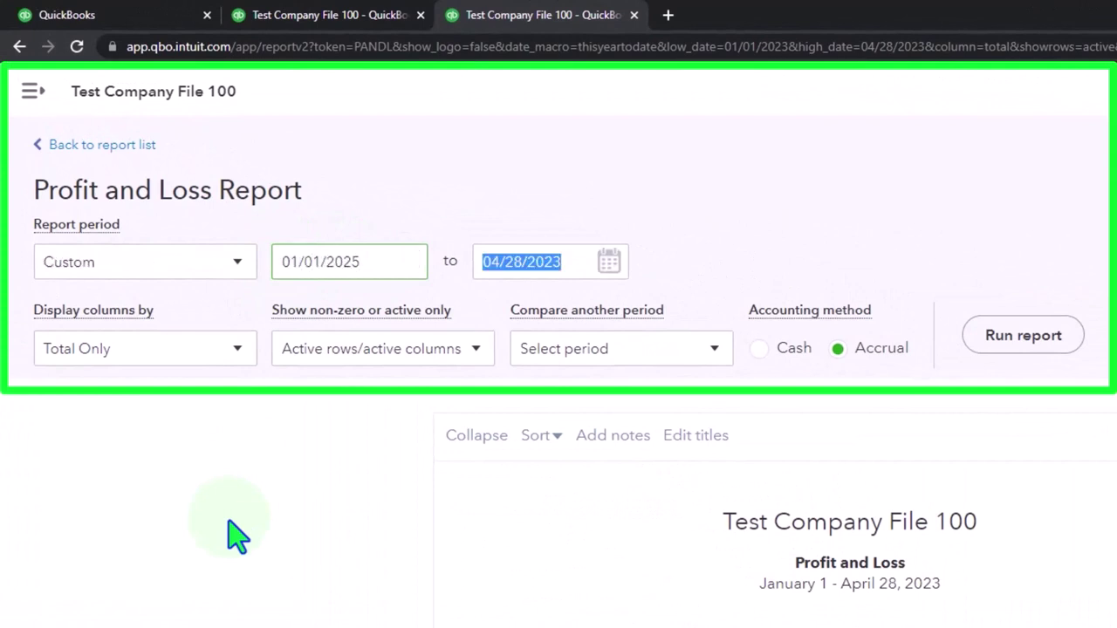
text(06302)
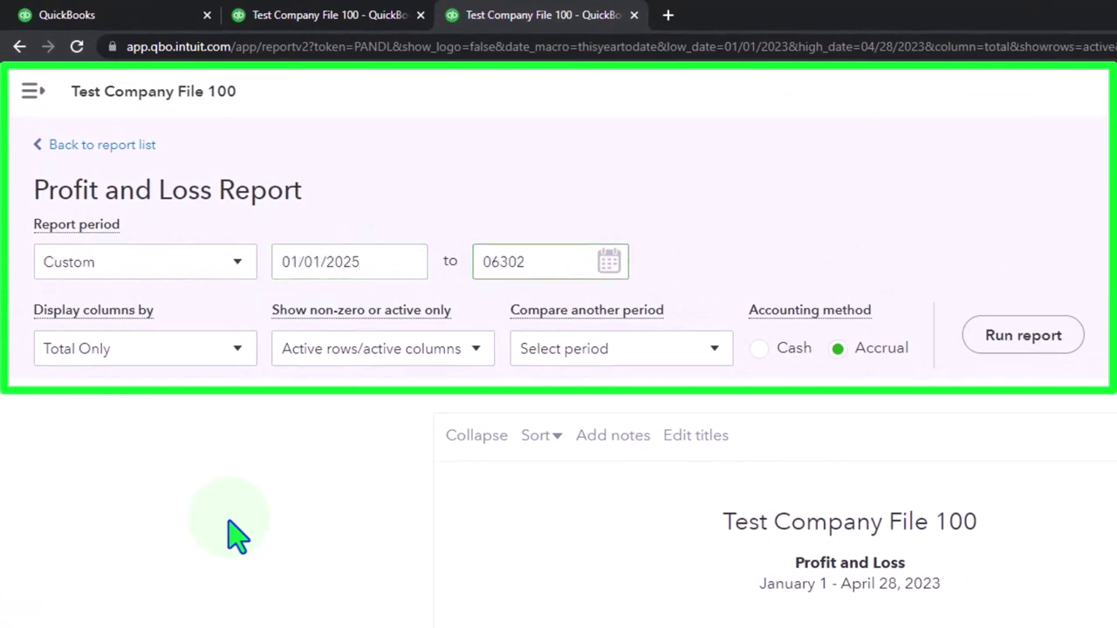
text(6/30/2025)
key(Tab)
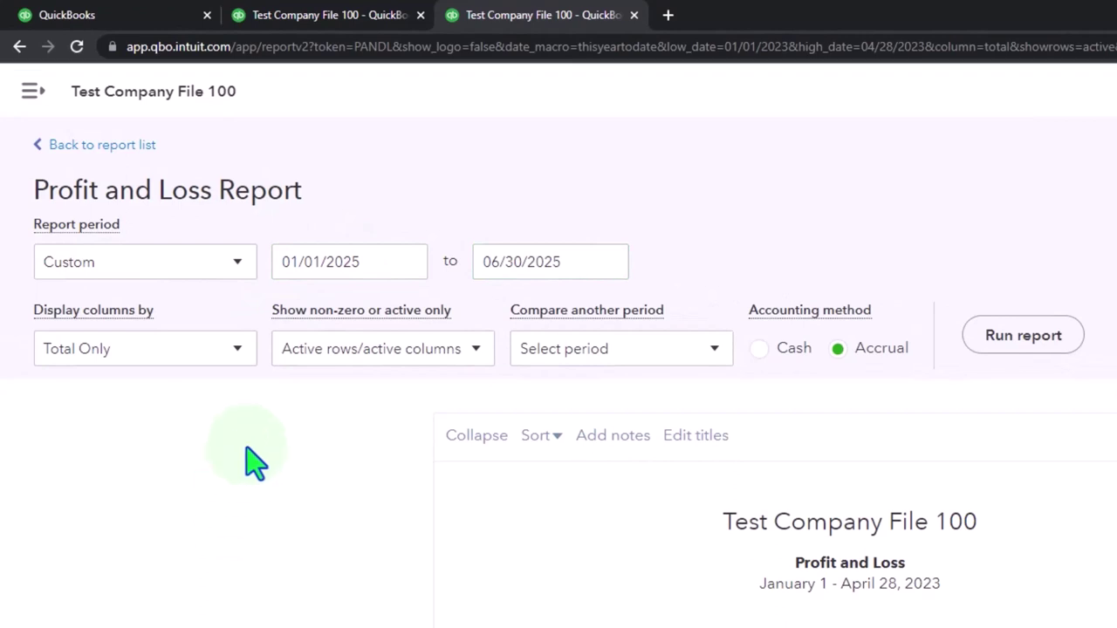
- Display the Profit and Loss report columns by Months and run the report
click(245, 353)
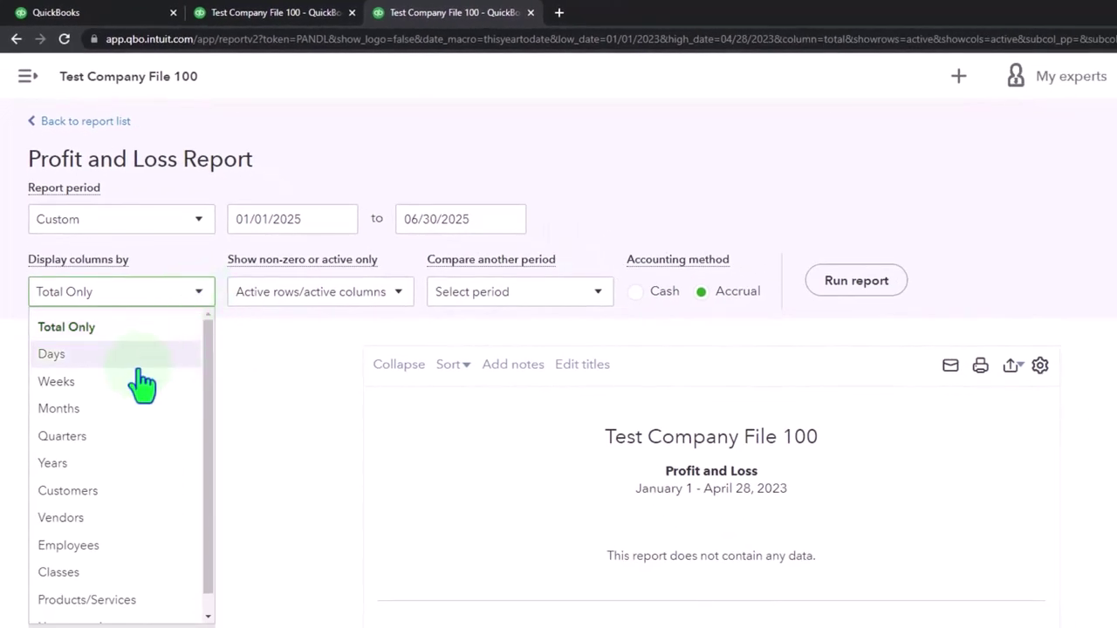
click(131, 411)
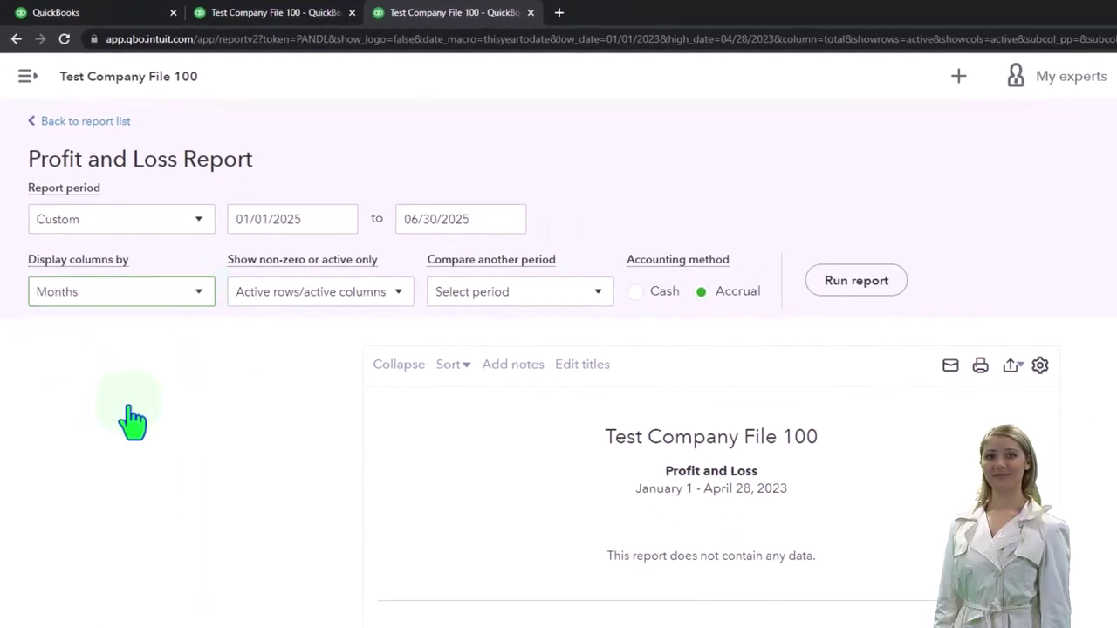
click(842, 299)
scroll(837, 299, down, 1)
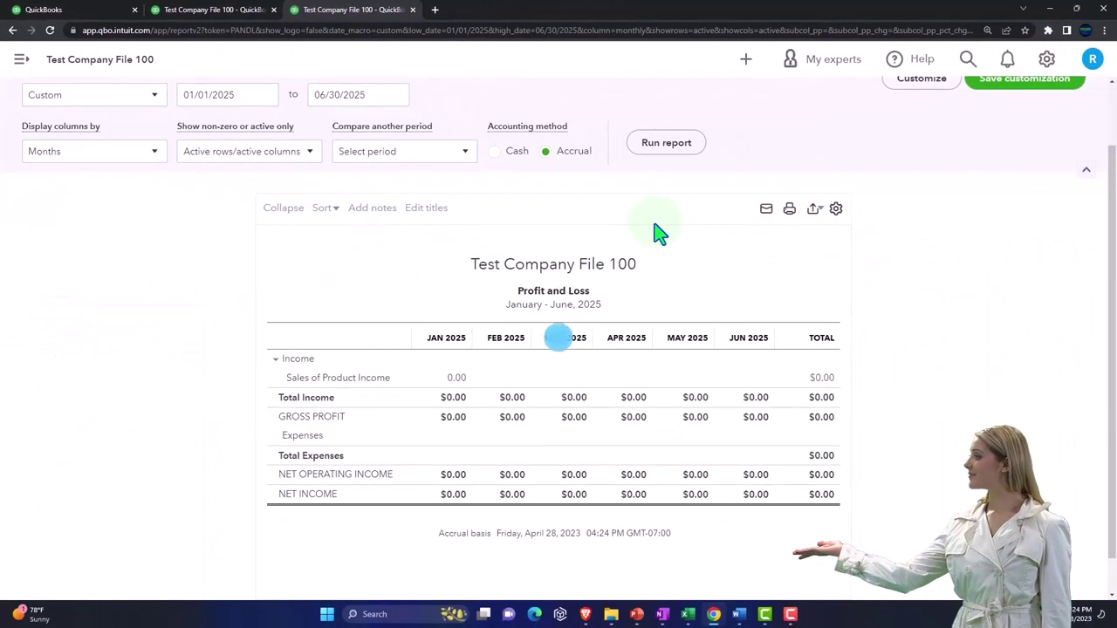
- Return to the Balance Sheet report, collapse its navigation pane and set the period to 01/01/2025 through 06/30/2025
click(225, 15)
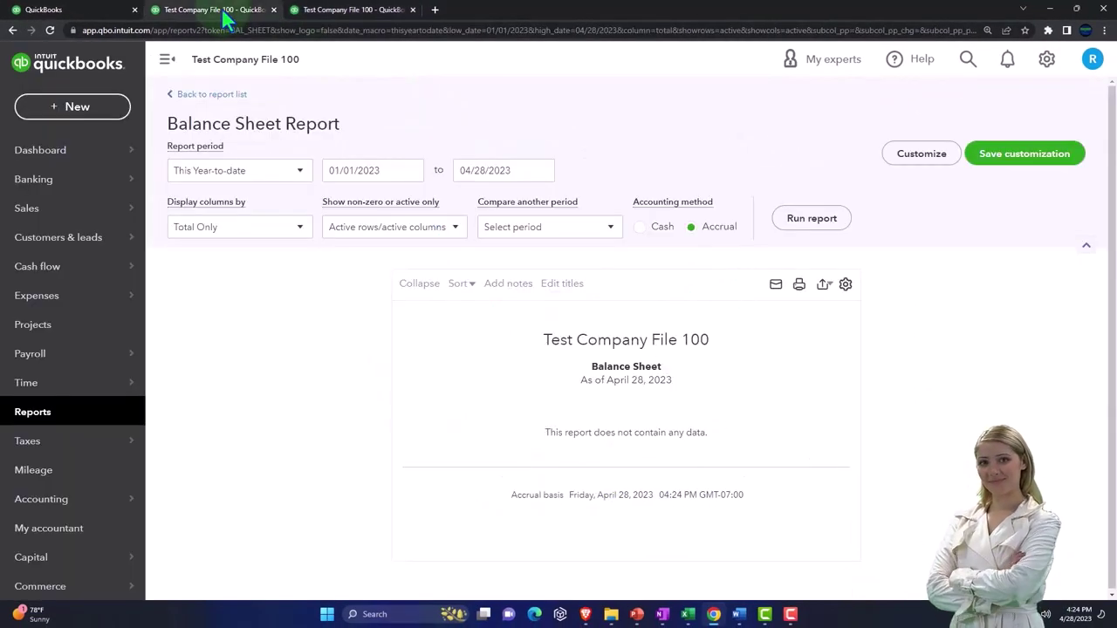
click(168, 59)
click(246, 169)
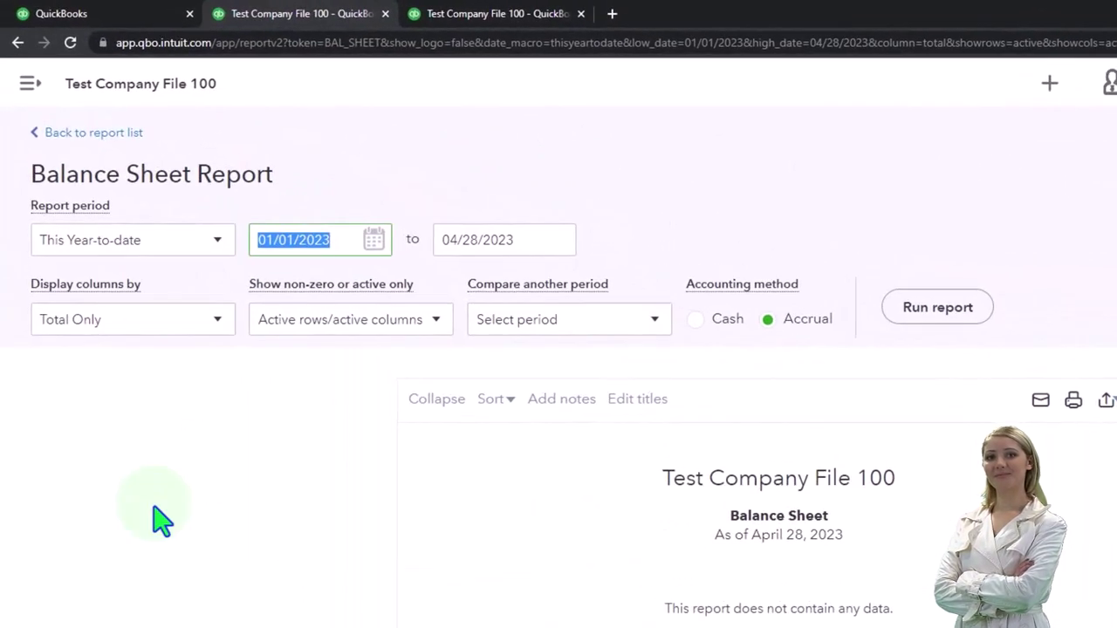
text(01/01/2025)
key(Tab)
text(06/)
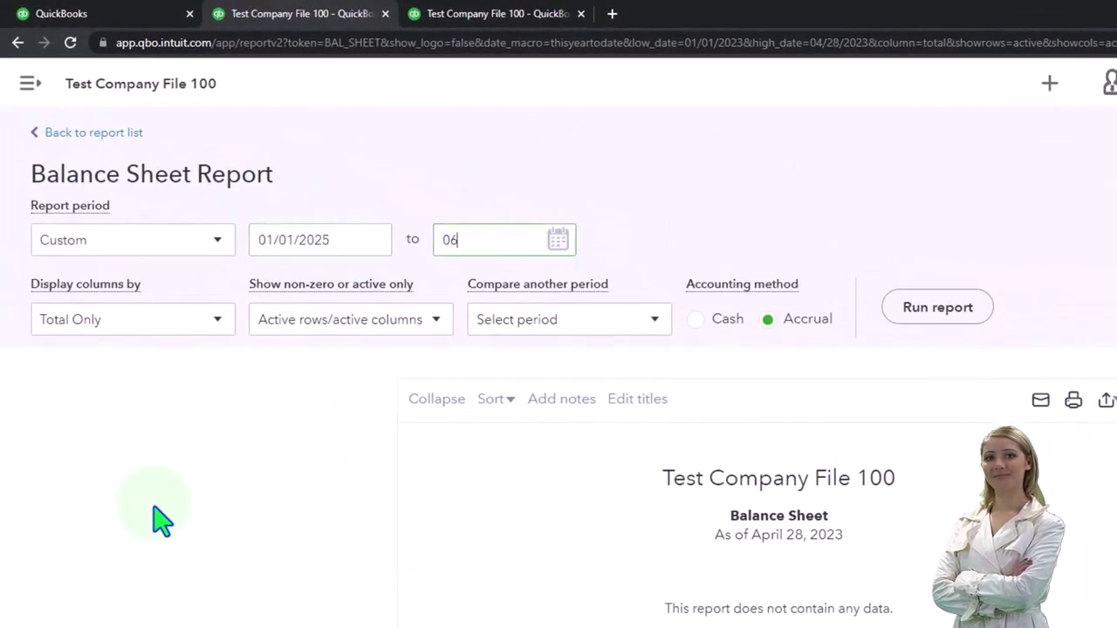
text(30/2025)
- Display the Balance Sheet columns by Classes and run the report
click(211, 321)
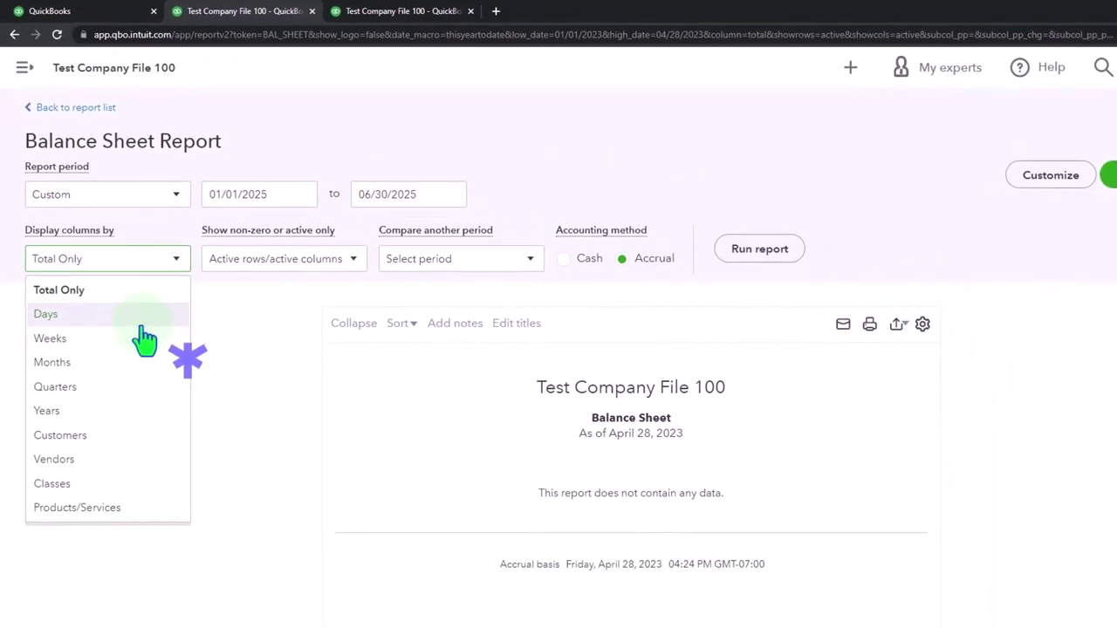
click(92, 487)
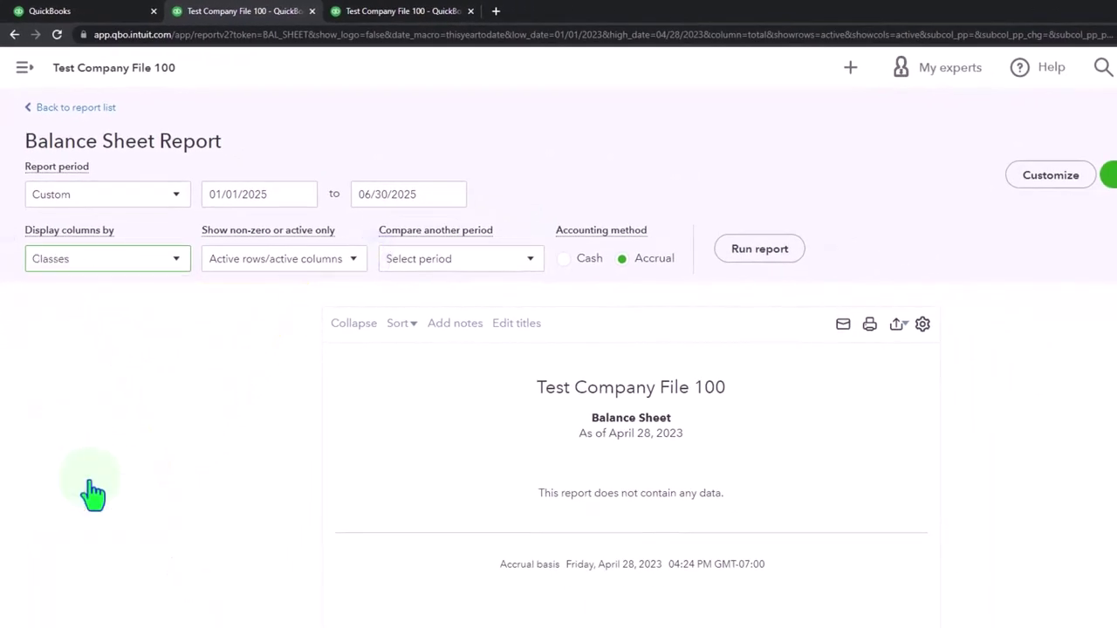
click(751, 253)
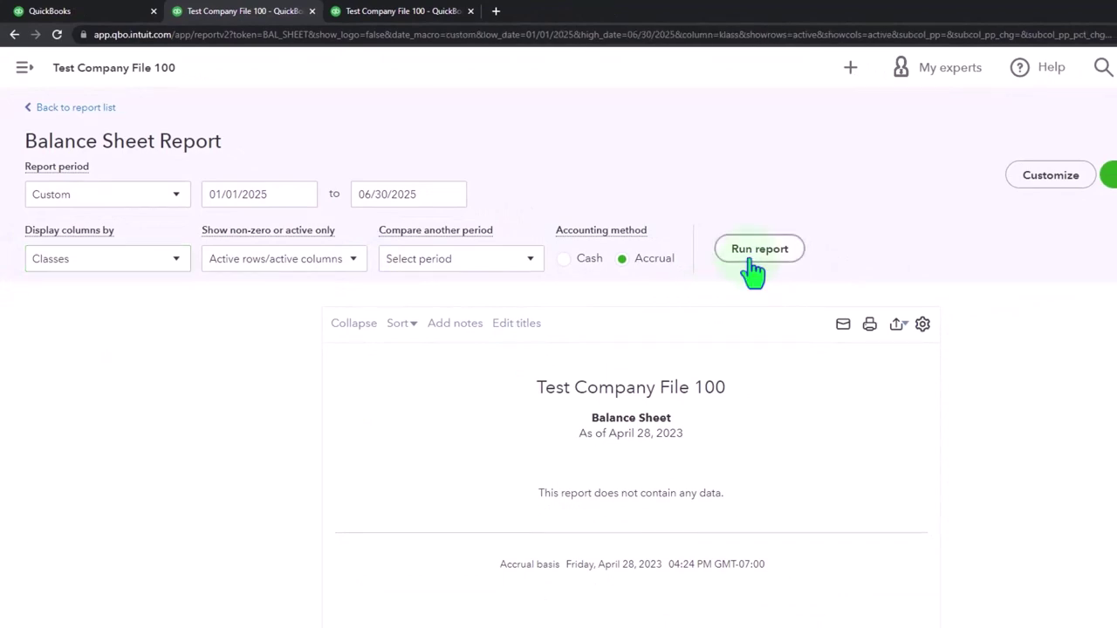
scroll(747, 270, down, 3)
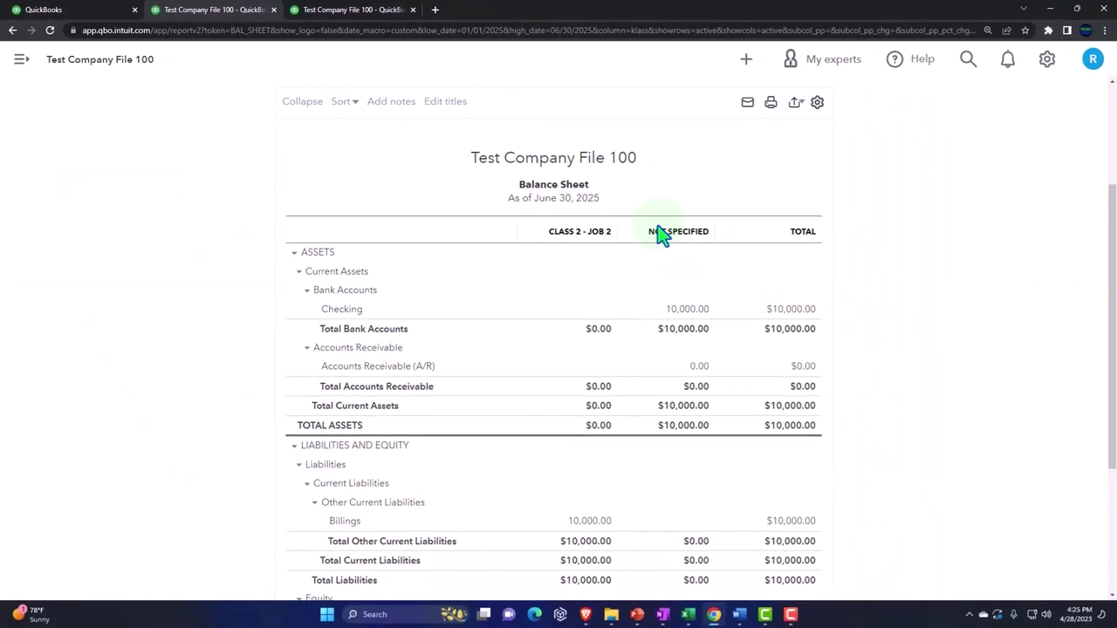
scroll(661, 233, down, 1)
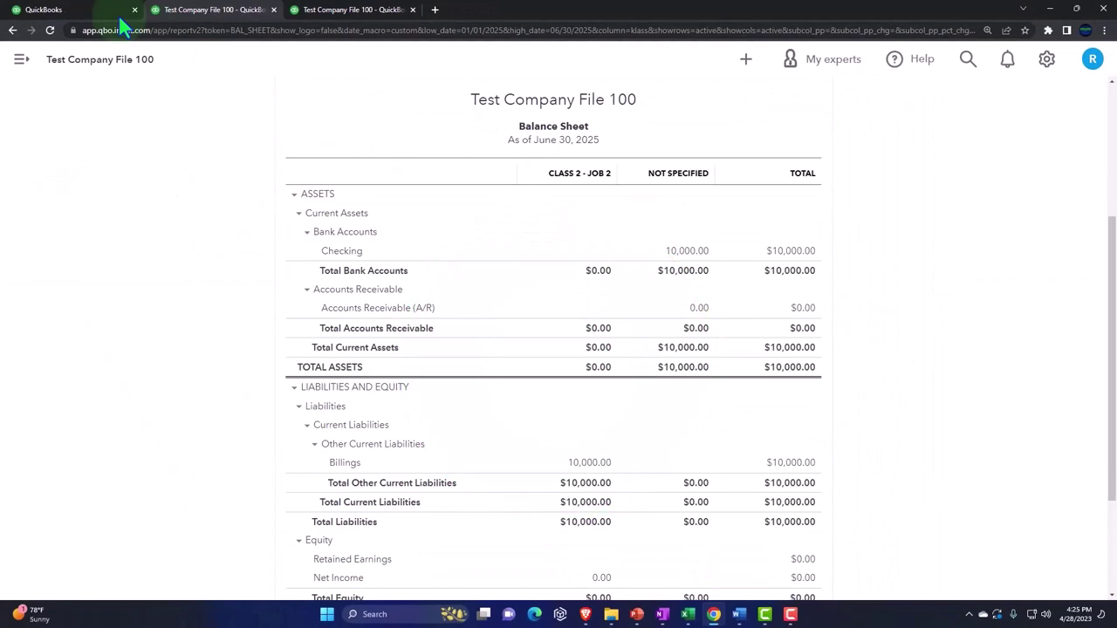
- Open Project 2 of Customer 2 from the project list in the first browser tab
click(110, 16)
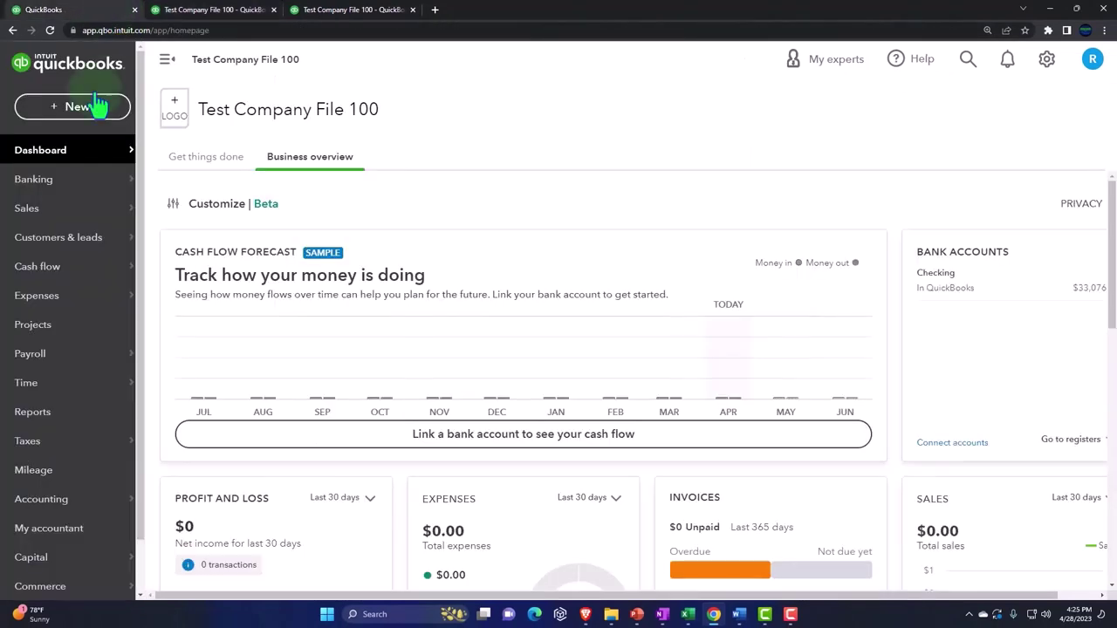
click(35, 327)
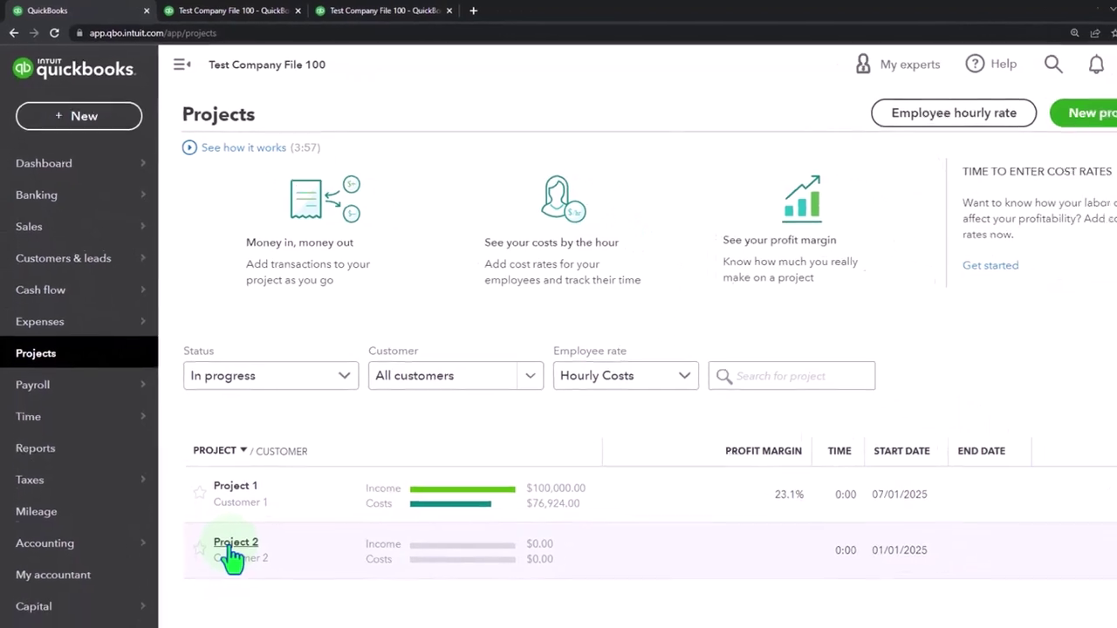
click(232, 546)
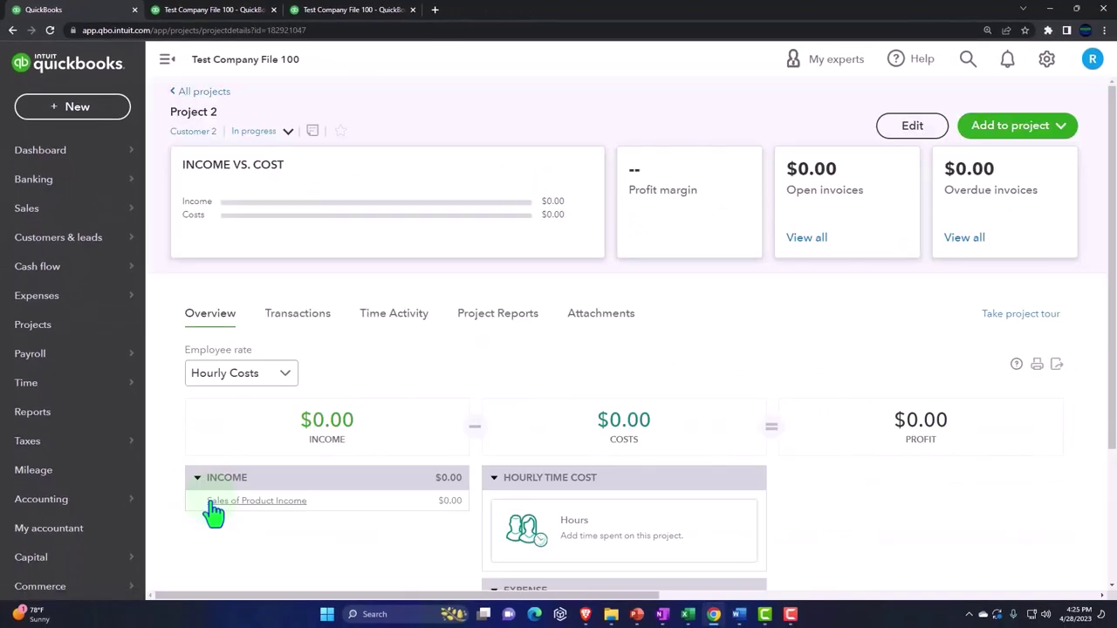
click(166, 63)
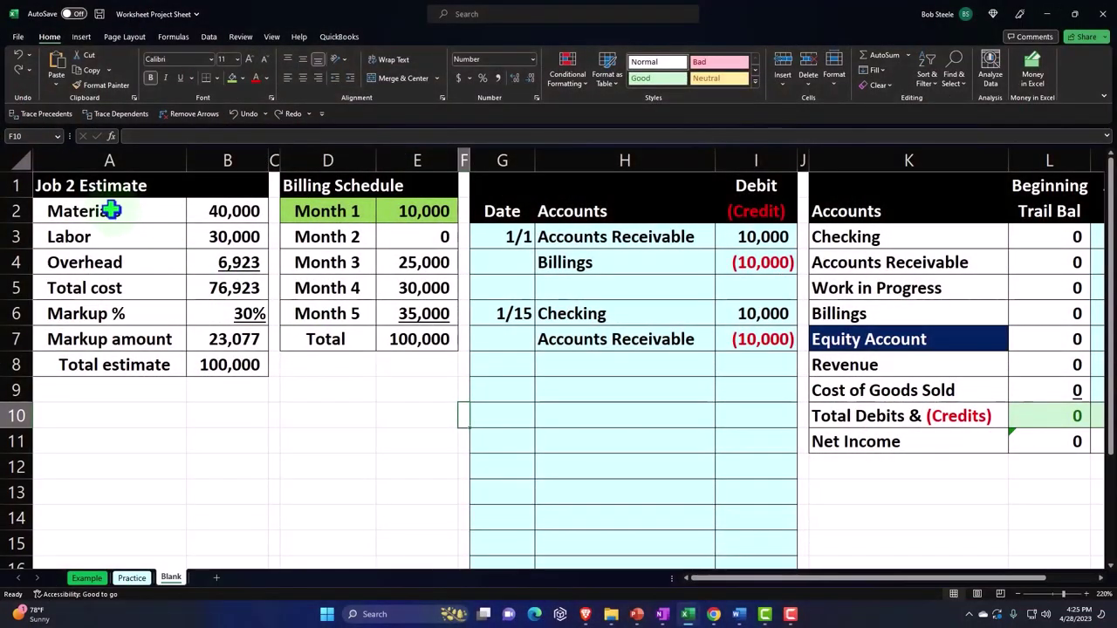
- Review the Job 2 estimate from materials to total and the Month 1 to Month 5 billing schedule in the Excel worksheet
drag(110, 211, 200, 364)
click(204, 365)
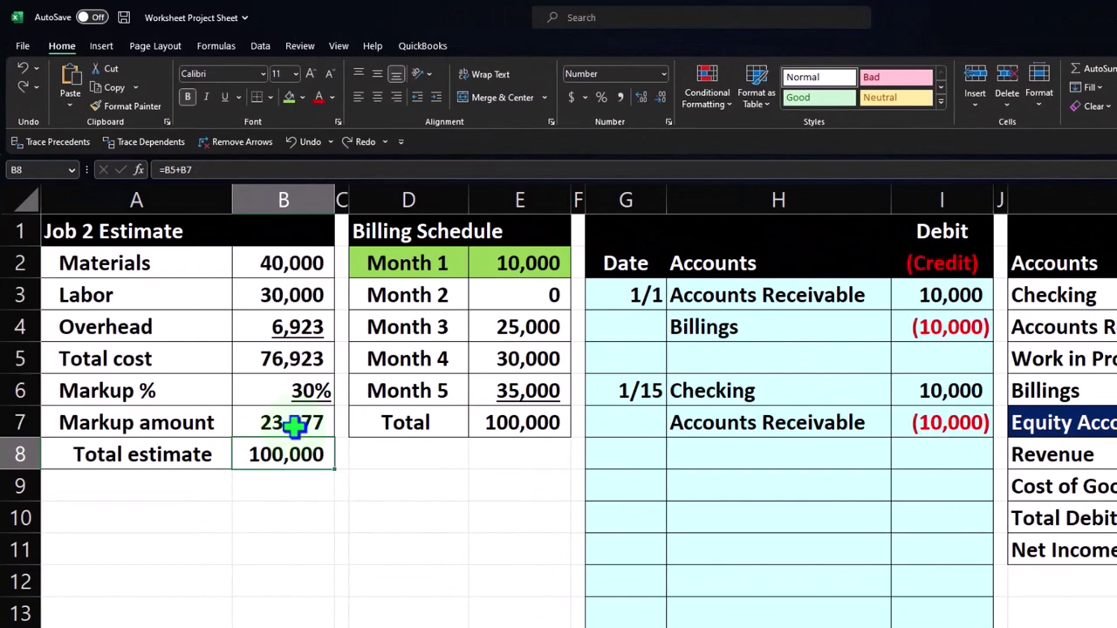
drag(385, 261, 506, 387)
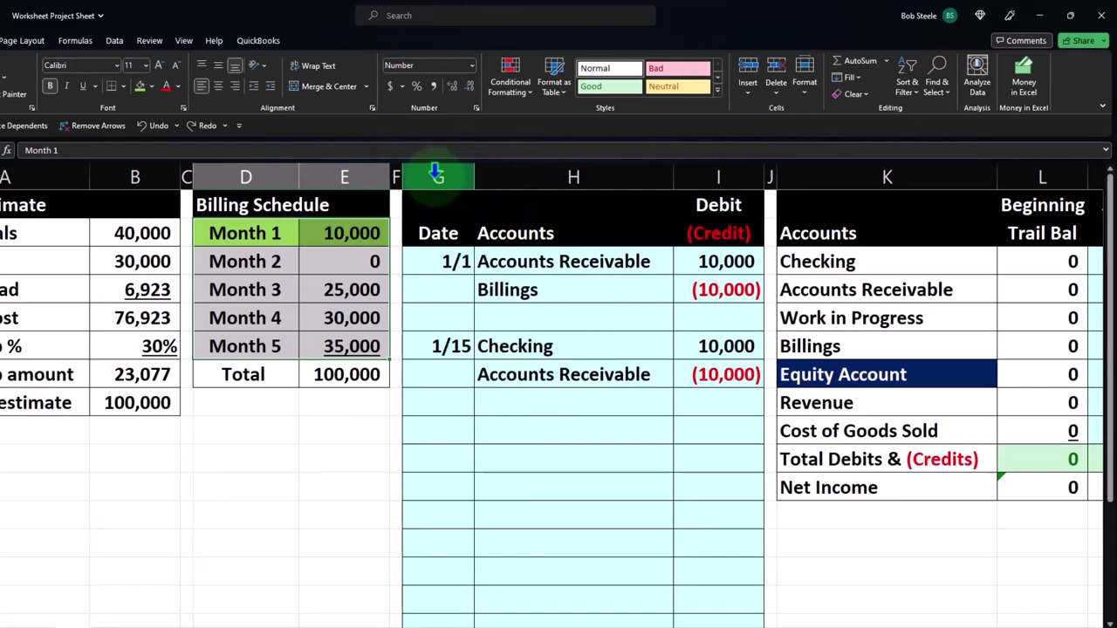
- Insert five blank columns between the billing schedule and the journal entry table, before column G
click(437, 176)
drag(436, 176, 793, 176)
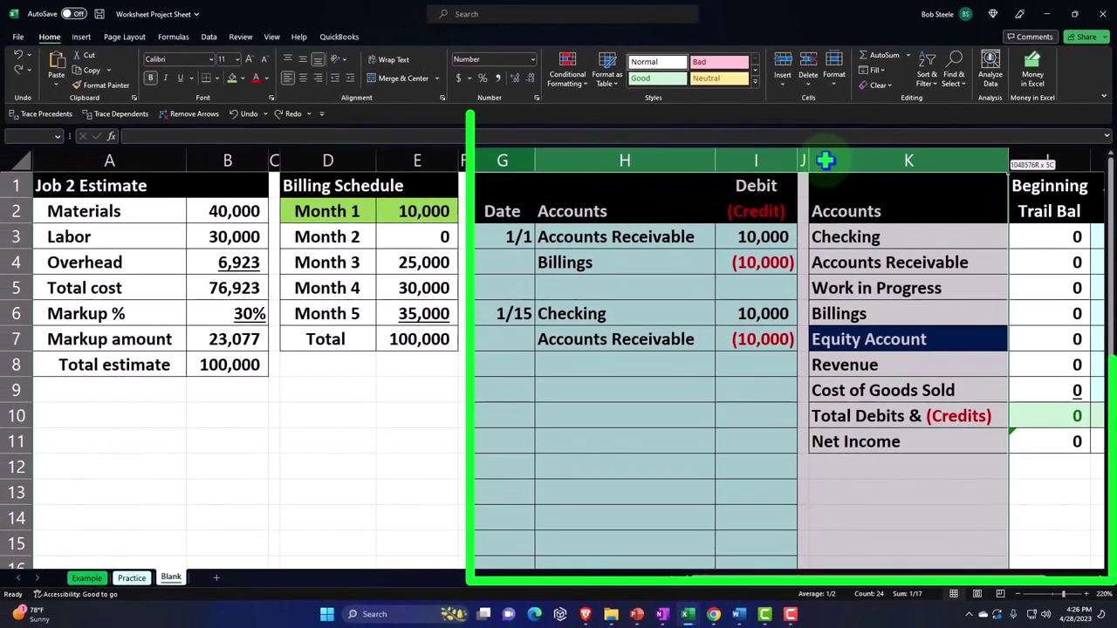
right_click(669, 226)
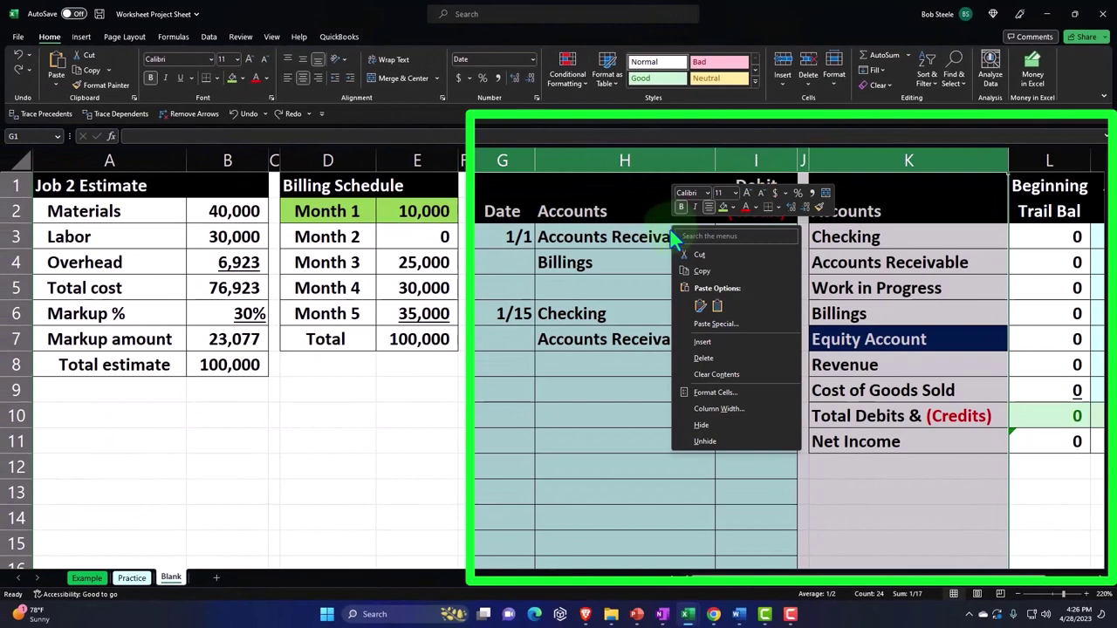
click(705, 344)
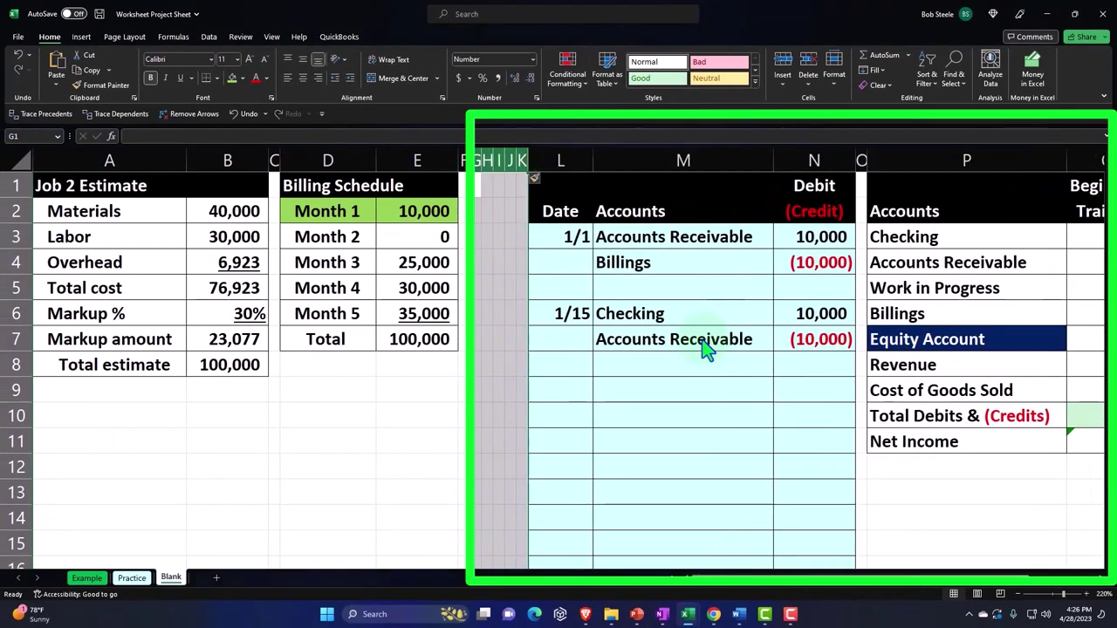
- Widen columns E through J to one uniform width of about 8
click(377, 391)
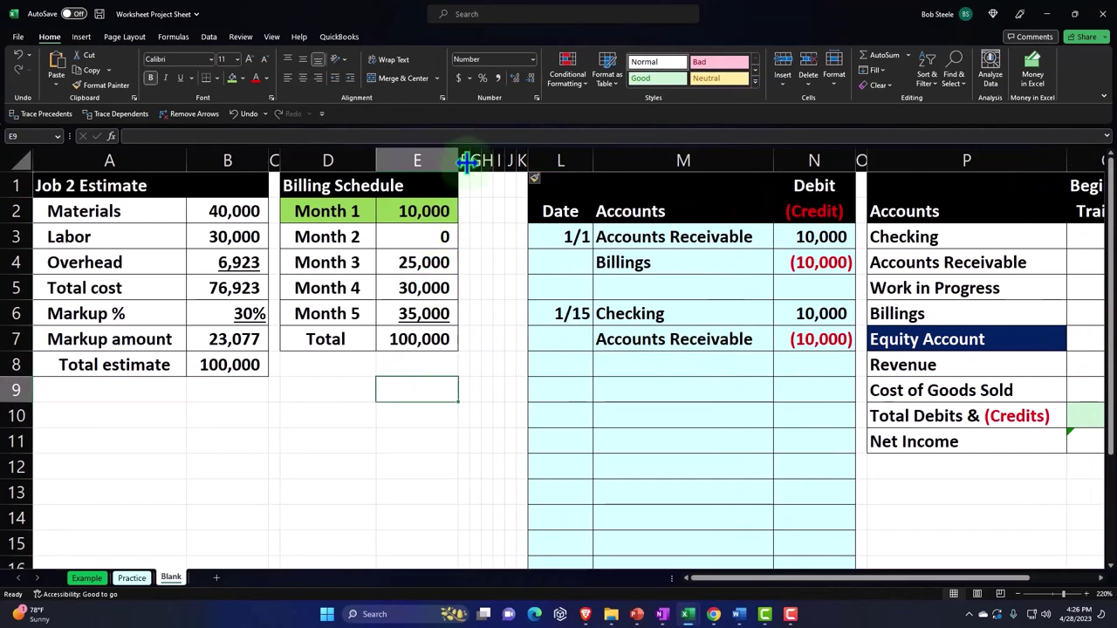
drag(429, 160, 481, 161)
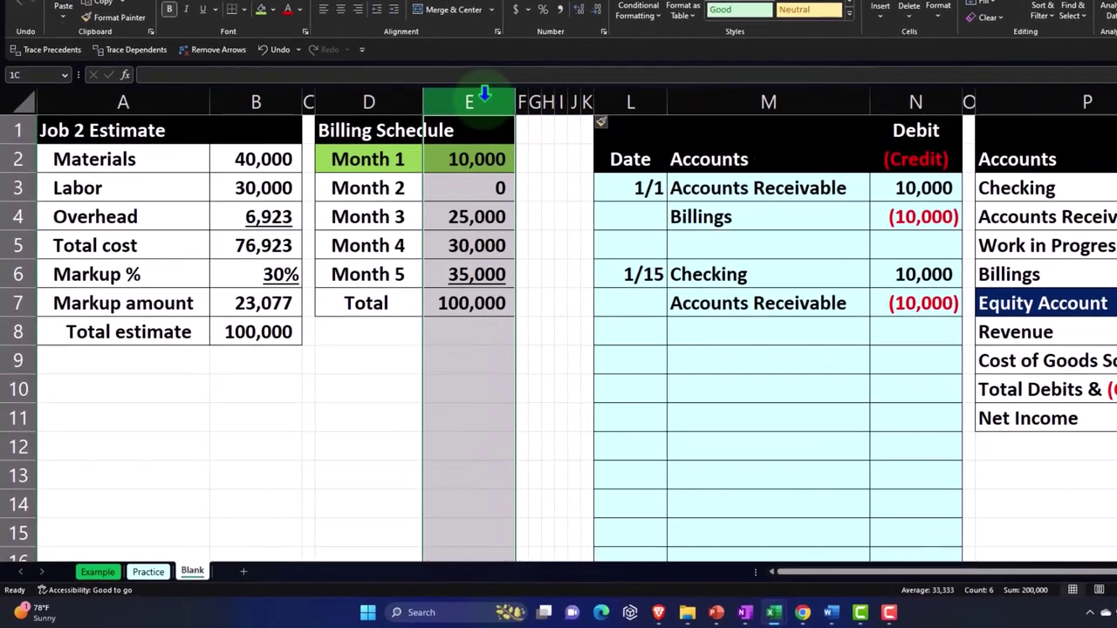
drag(569, 74, 601, 71)
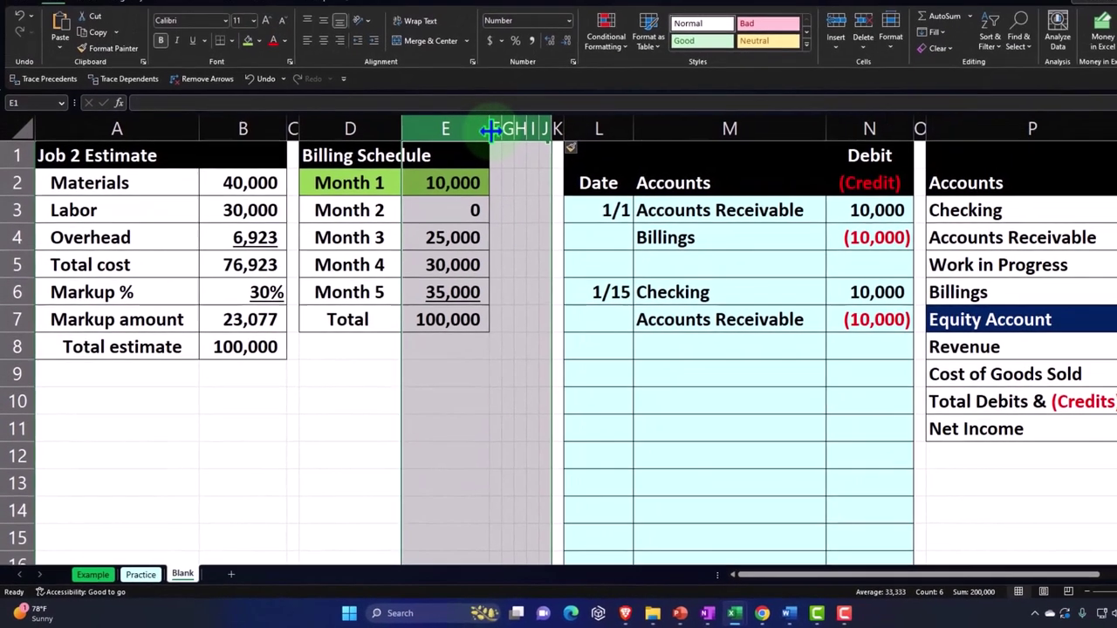
drag(543, 75, 541, 75)
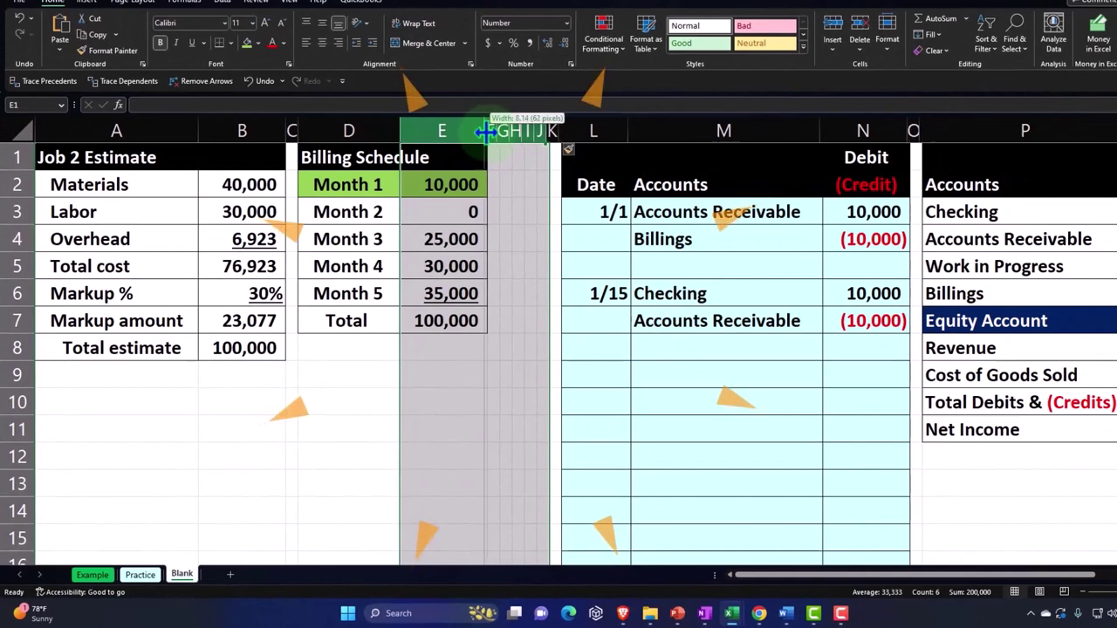
drag(486, 131, 483, 129)
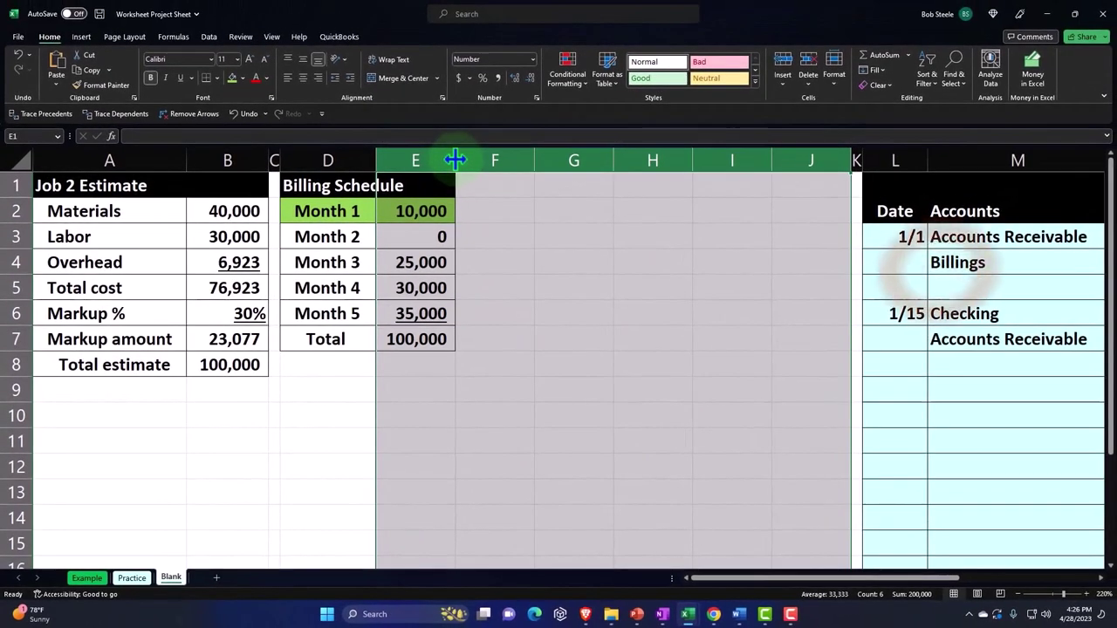
click(436, 429)
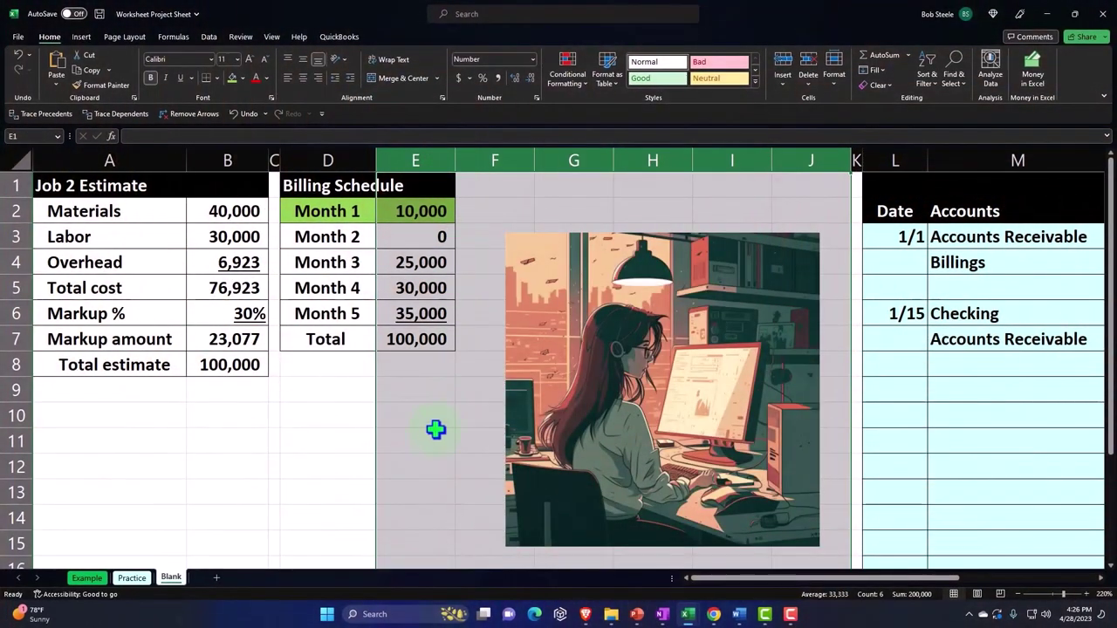
- Enter the heading "Actual Job Progress" in cell D9 below the billing schedule
click(339, 393)
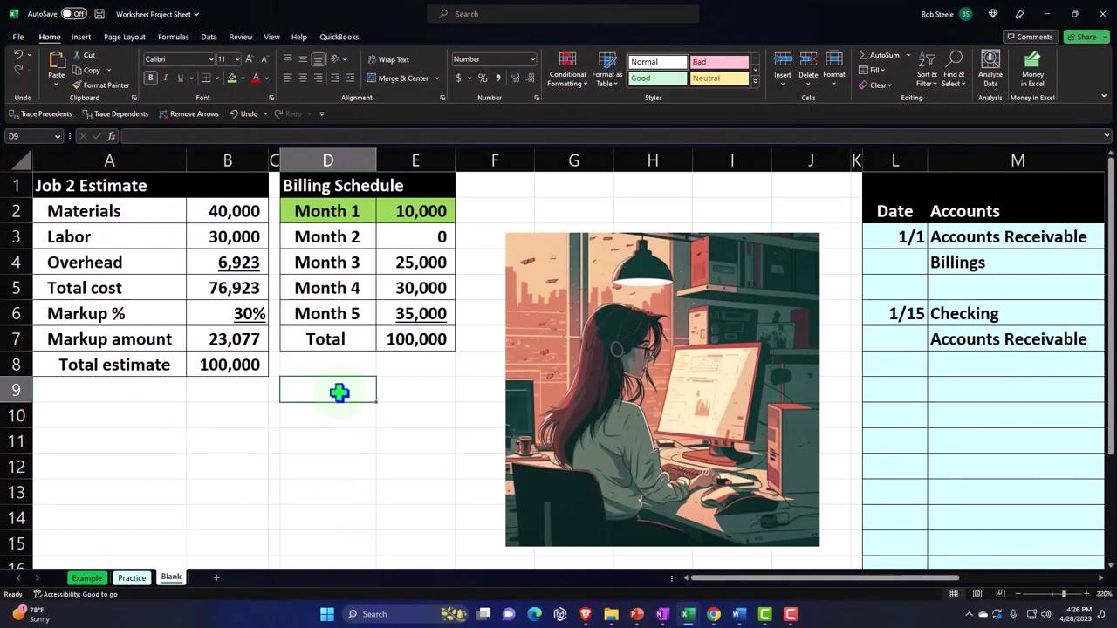
text(Actual)
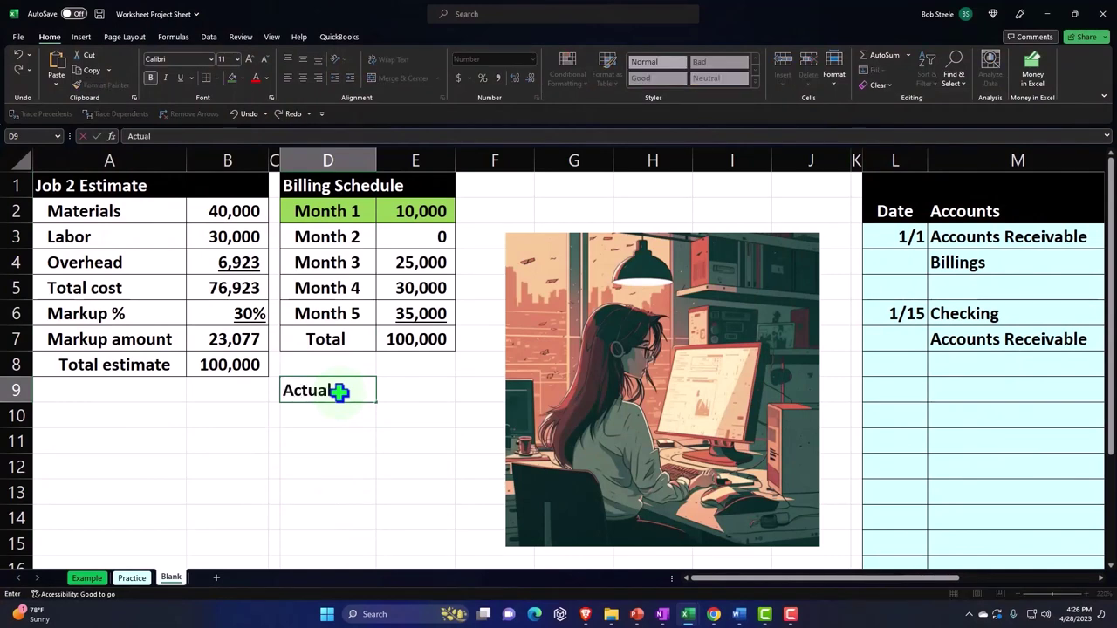
text( Job Progress)
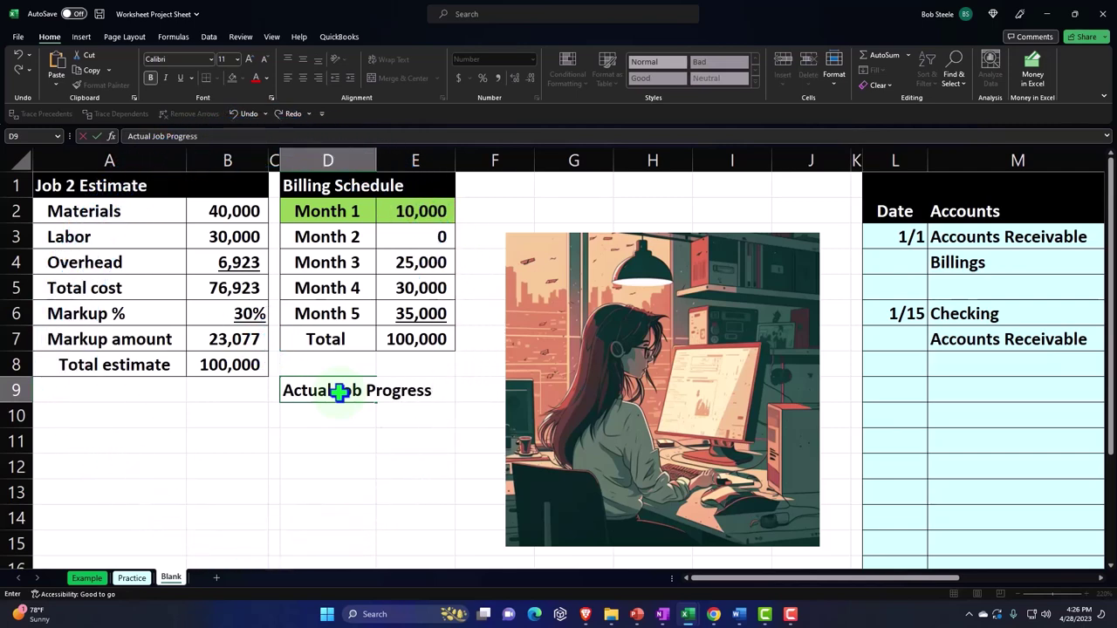
key(Return)
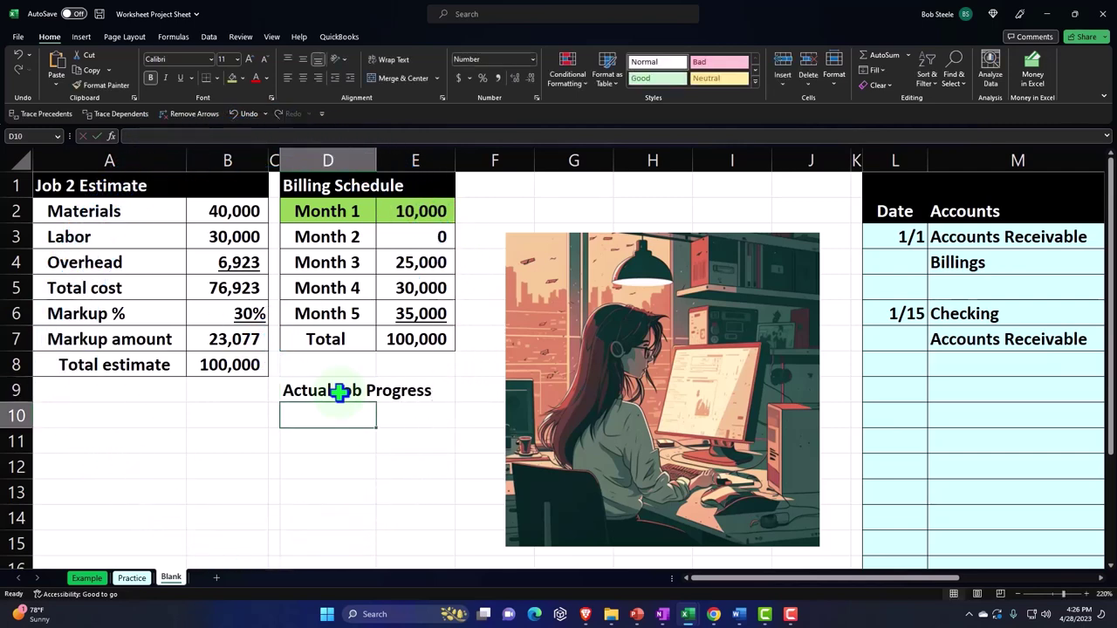
- Format the Actual Job Progress heading cells D9:E9 with a black fill and white font
drag(339, 391, 398, 390)
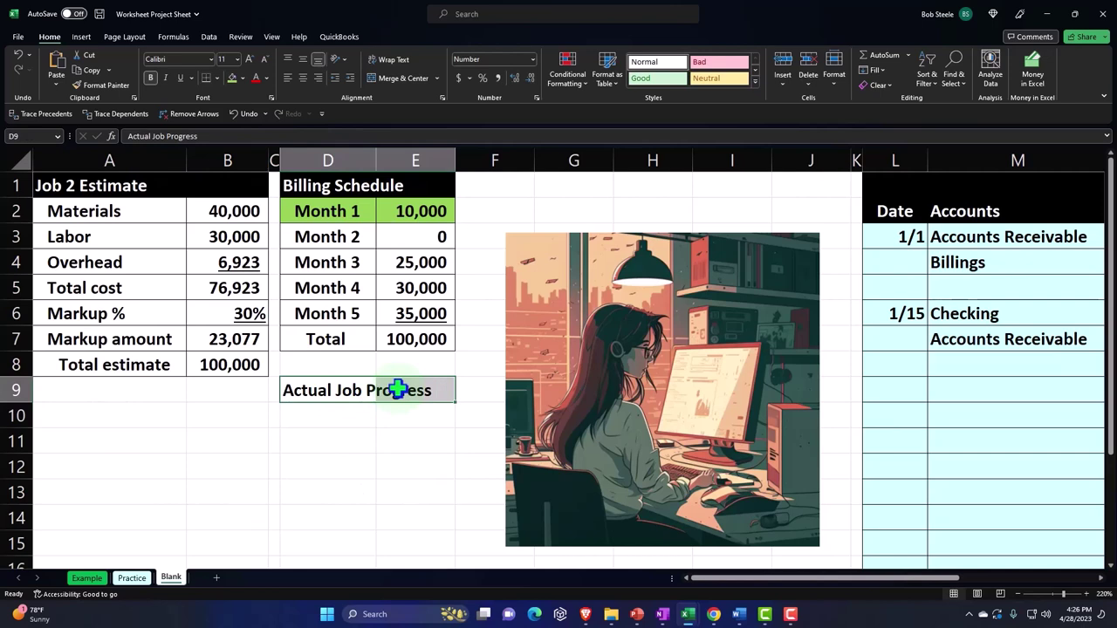
click(241, 78)
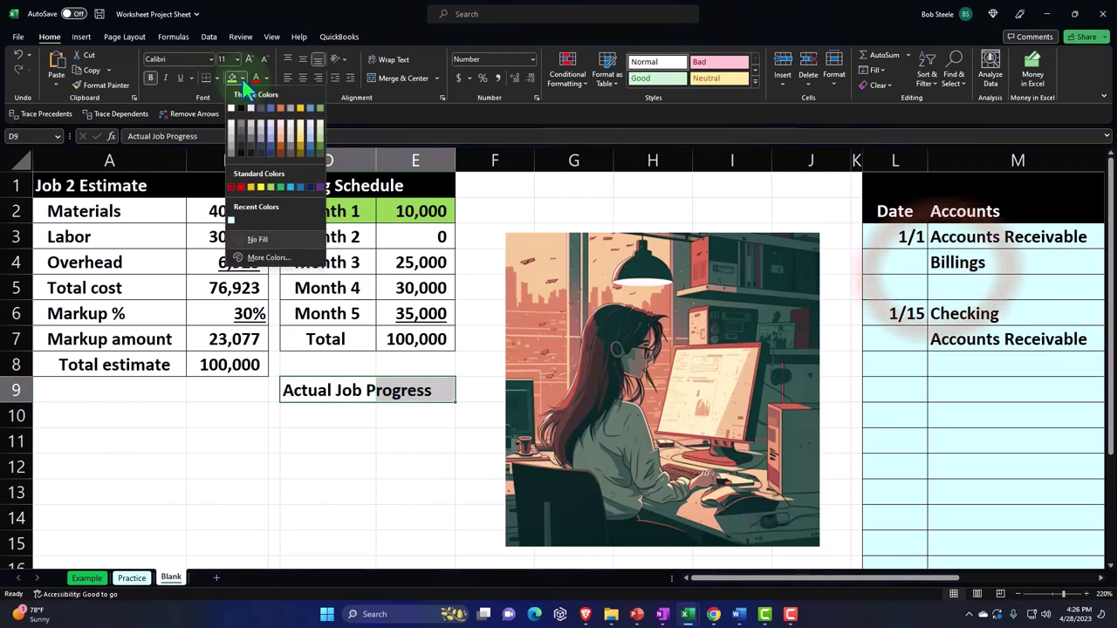
click(242, 109)
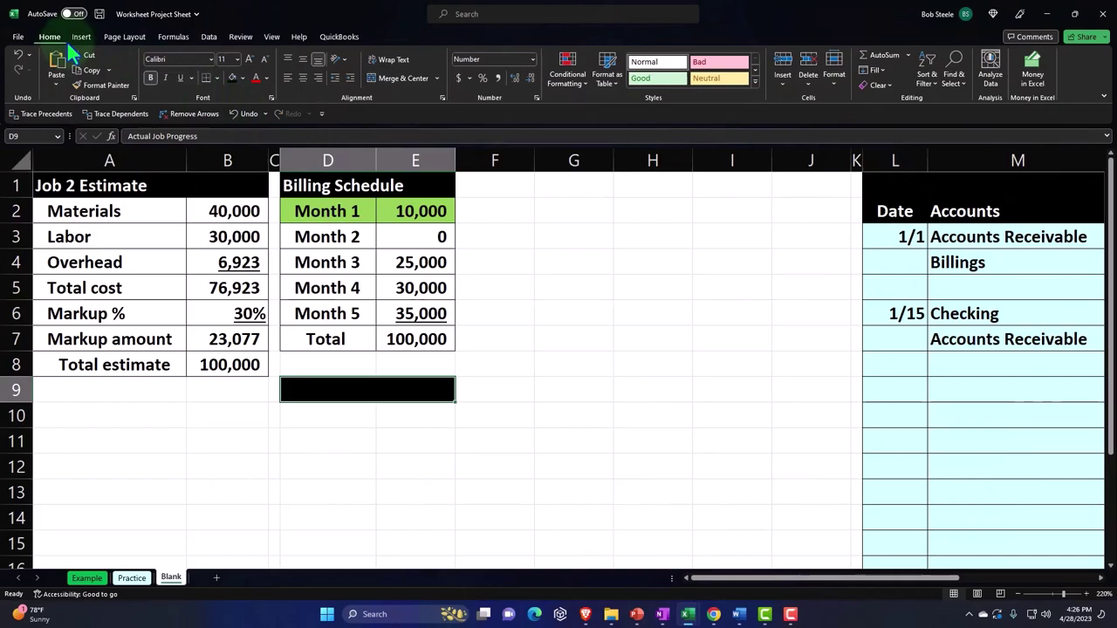
click(267, 80)
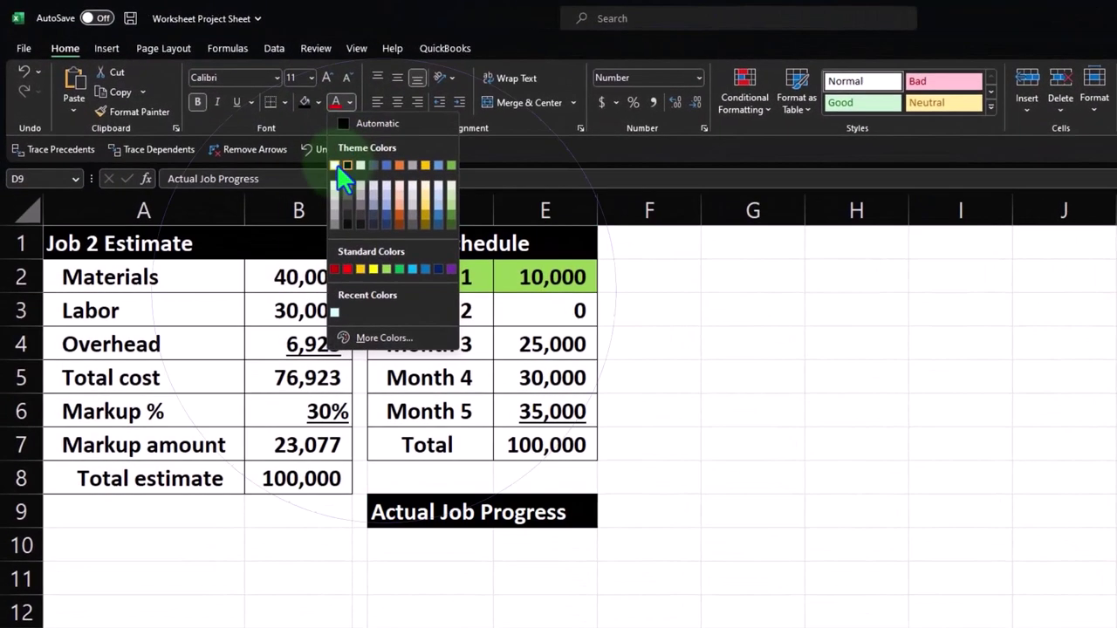
click(256, 117)
- Link cell D10 to the billing schedule's Month 2 label with =D3 and fill the formula down to D13
click(441, 547)
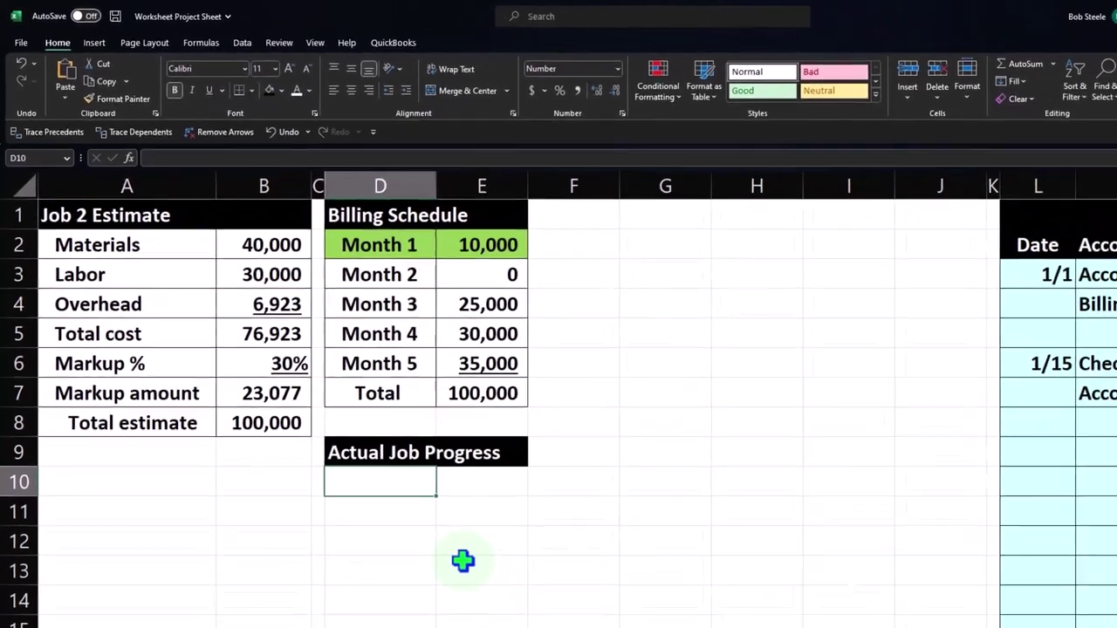
text(=)
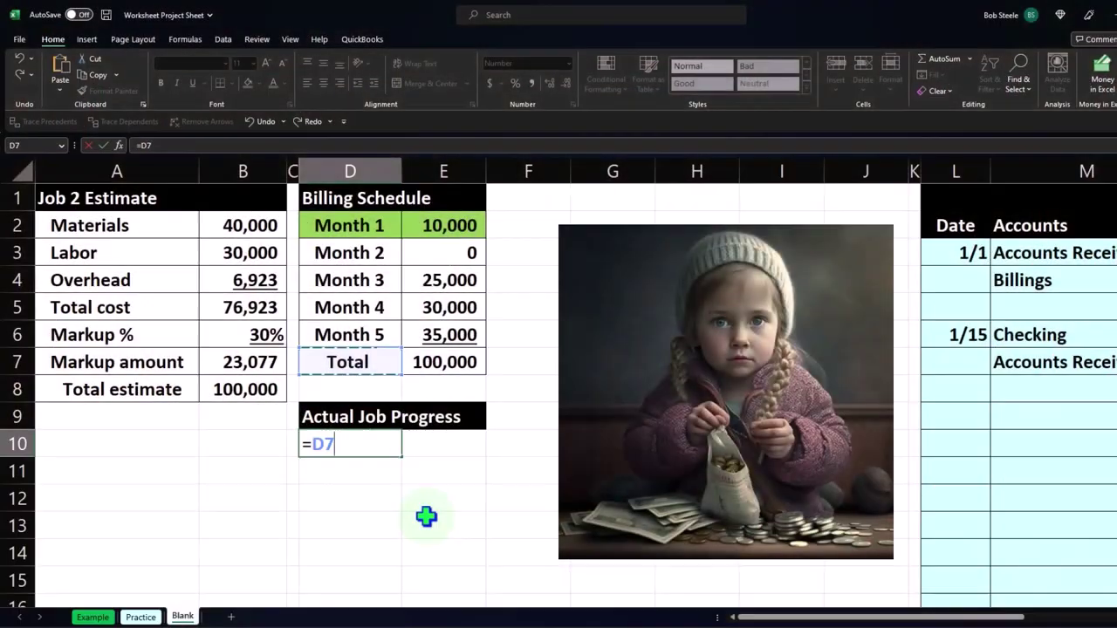
key(Up)
key(Up)
key(Up)
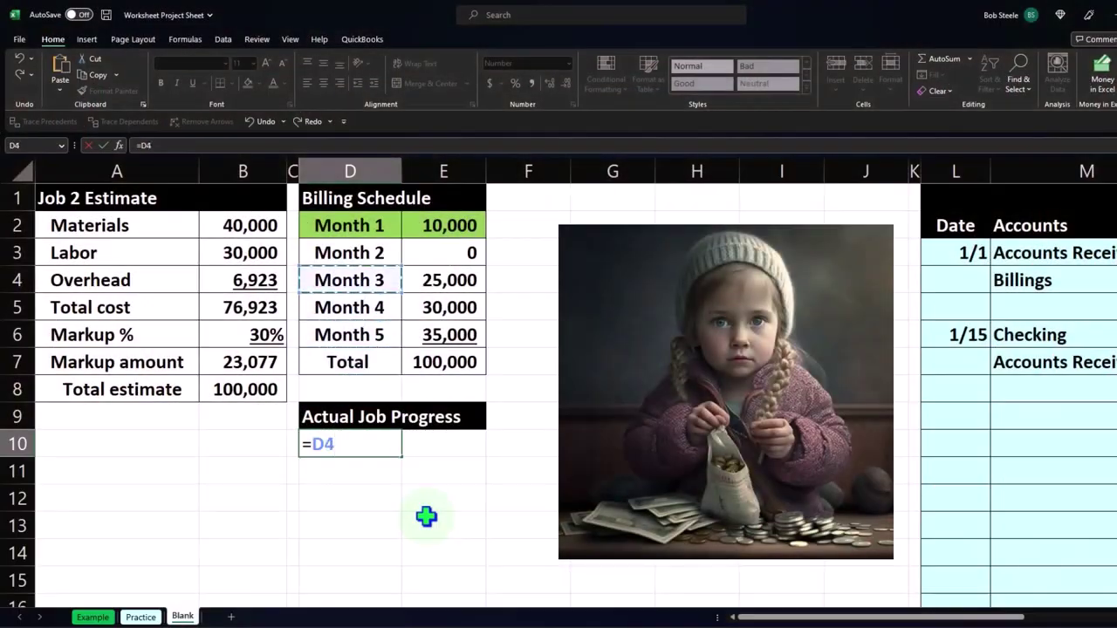
key(Return)
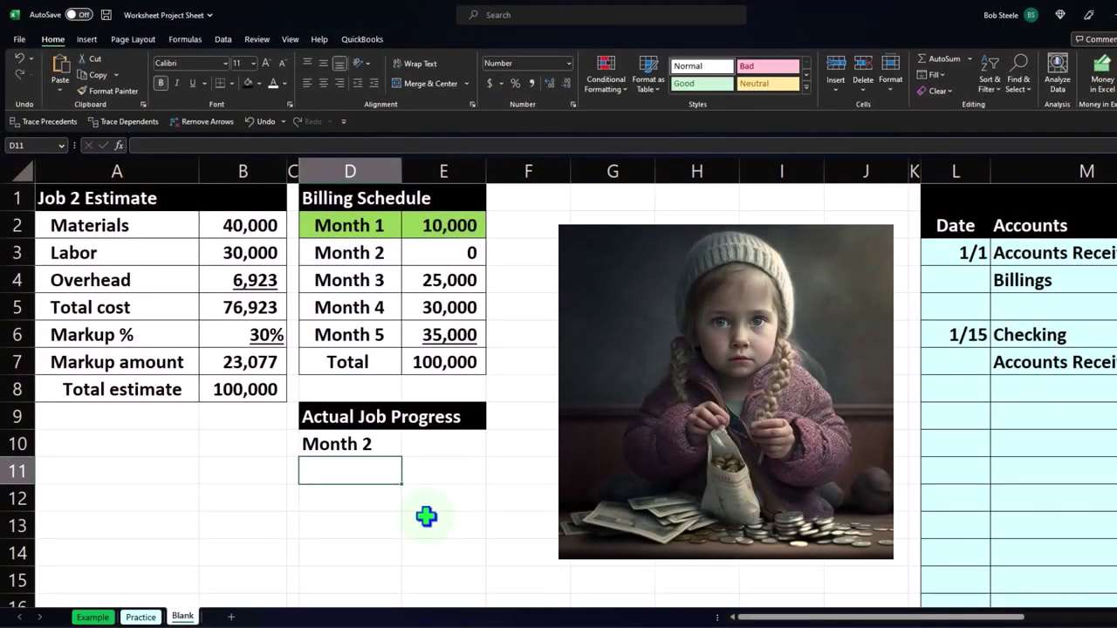
click(382, 446)
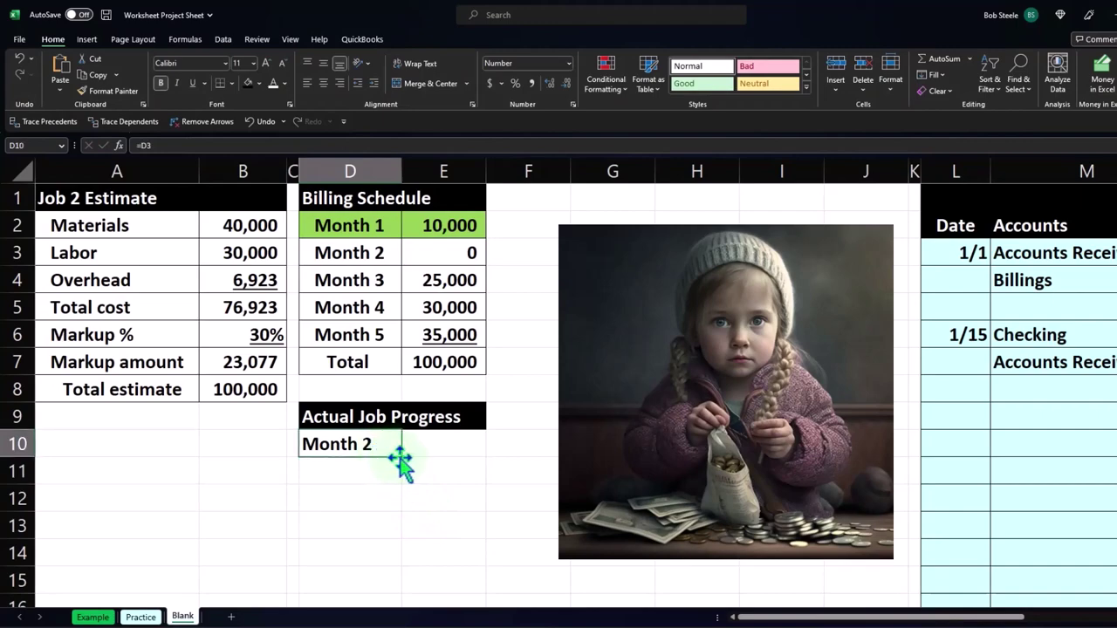
drag(395, 535, 397, 539)
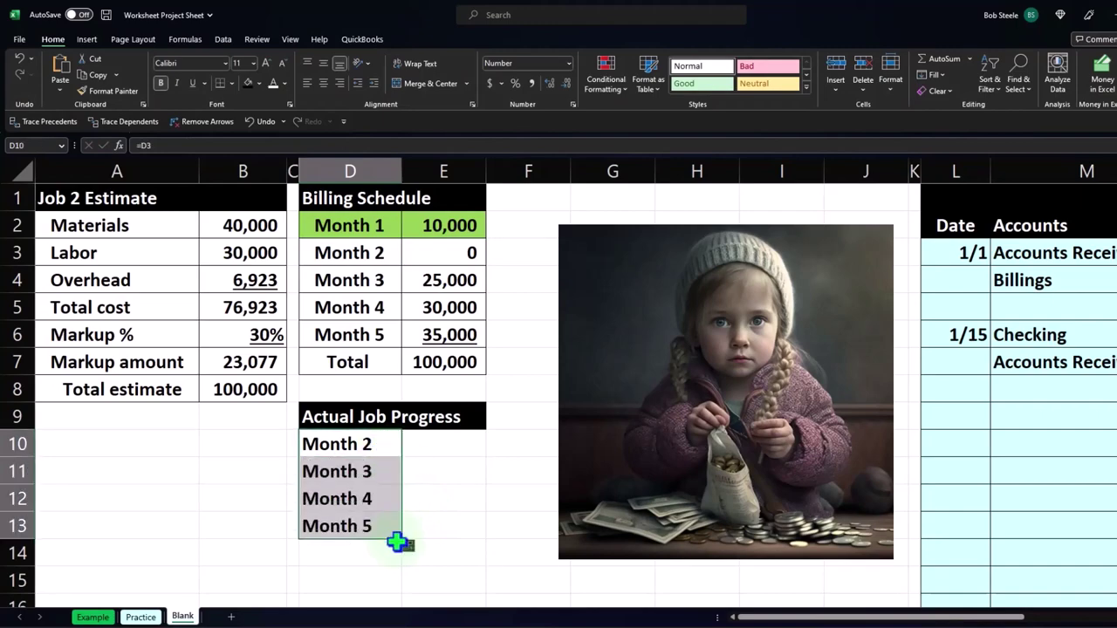
- Widen column D to fit its heading and enter the headings Materials, Labor, Overhead and Total in E9:H9
click(438, 445)
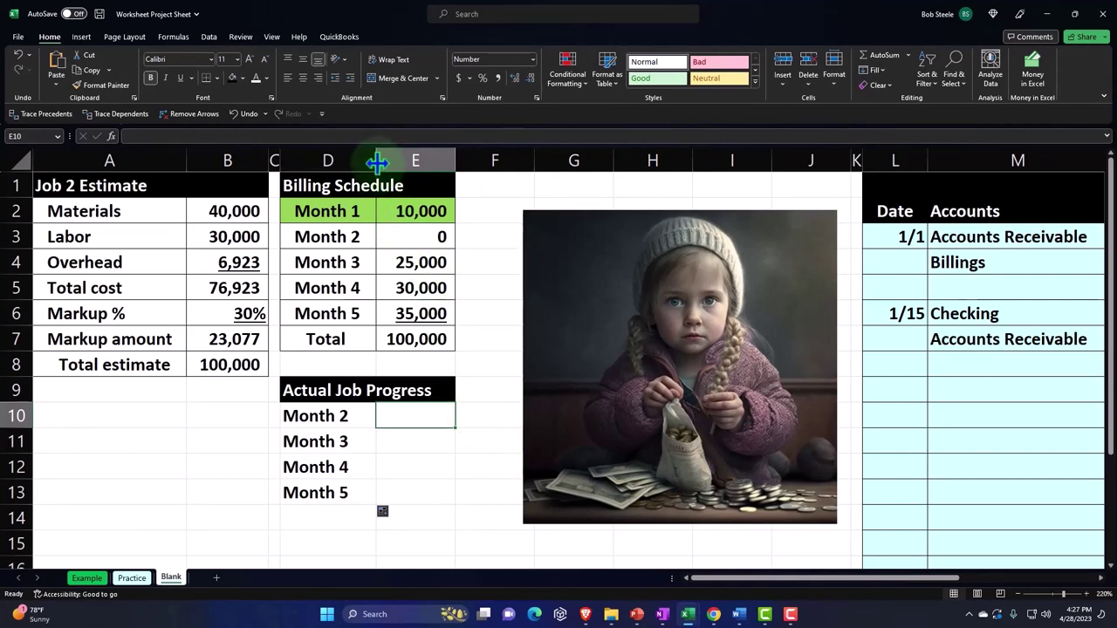
drag(377, 162, 431, 165)
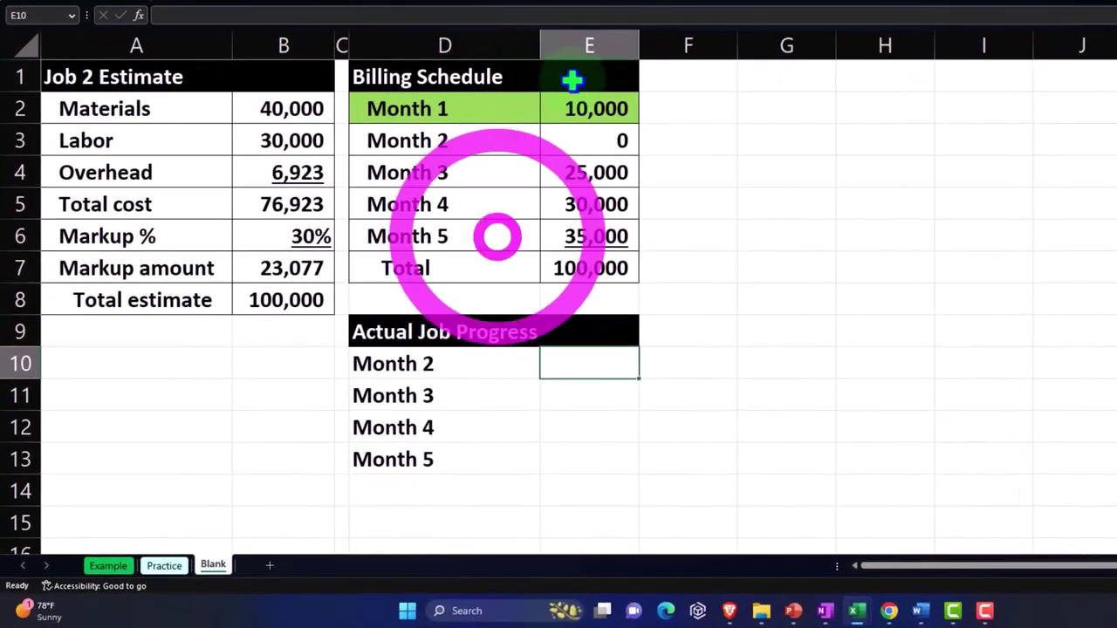
click(588, 320)
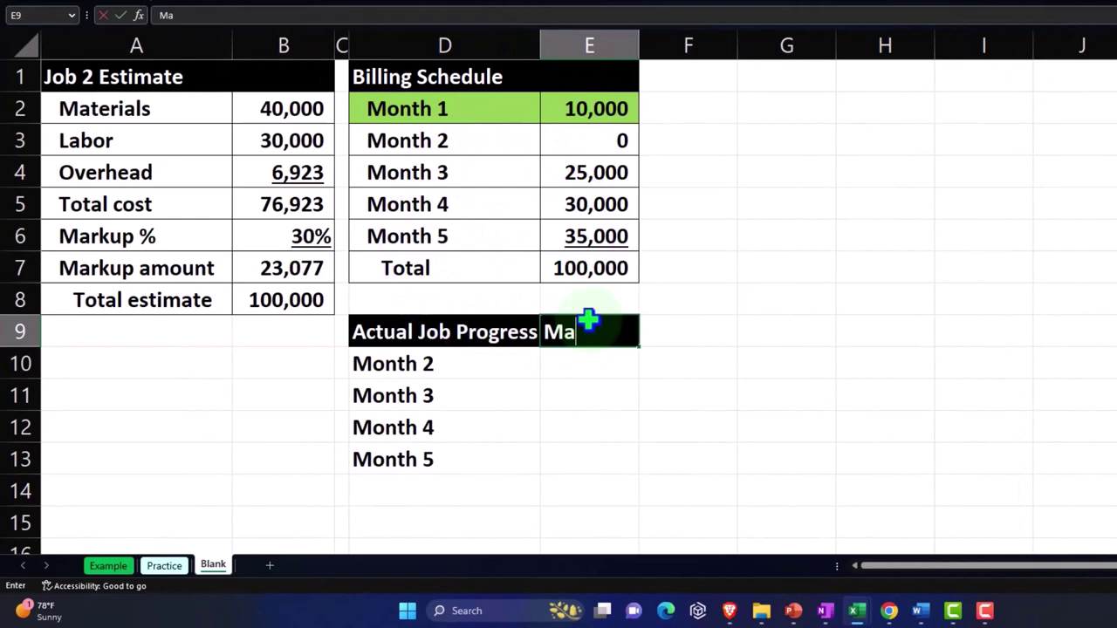
text(Materials)
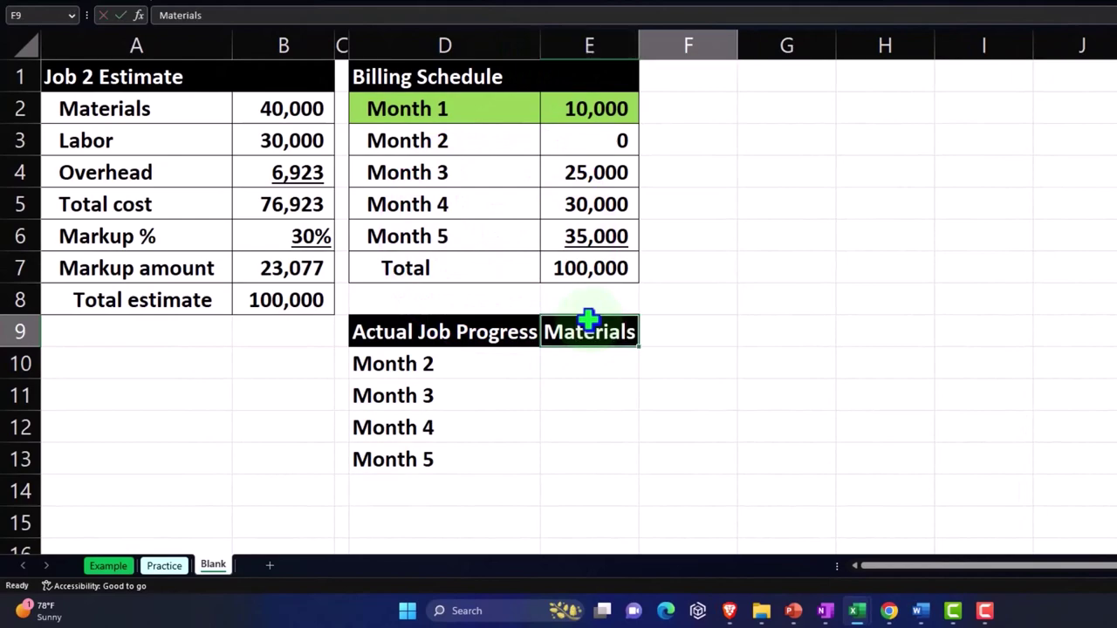
key(Tab)
text(Labor)
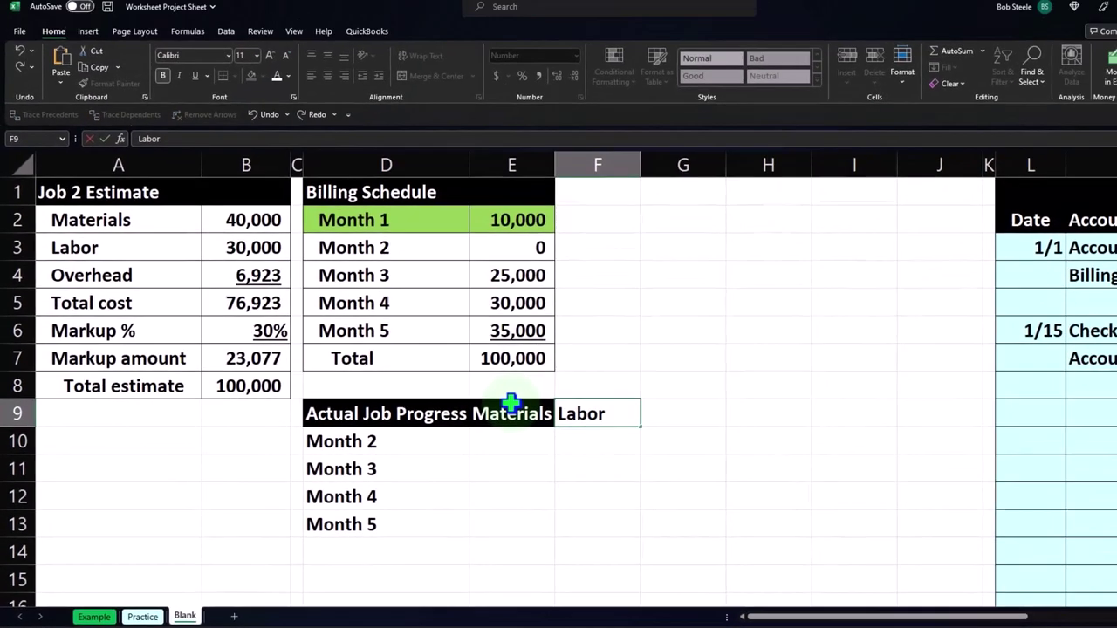
key(Tab)
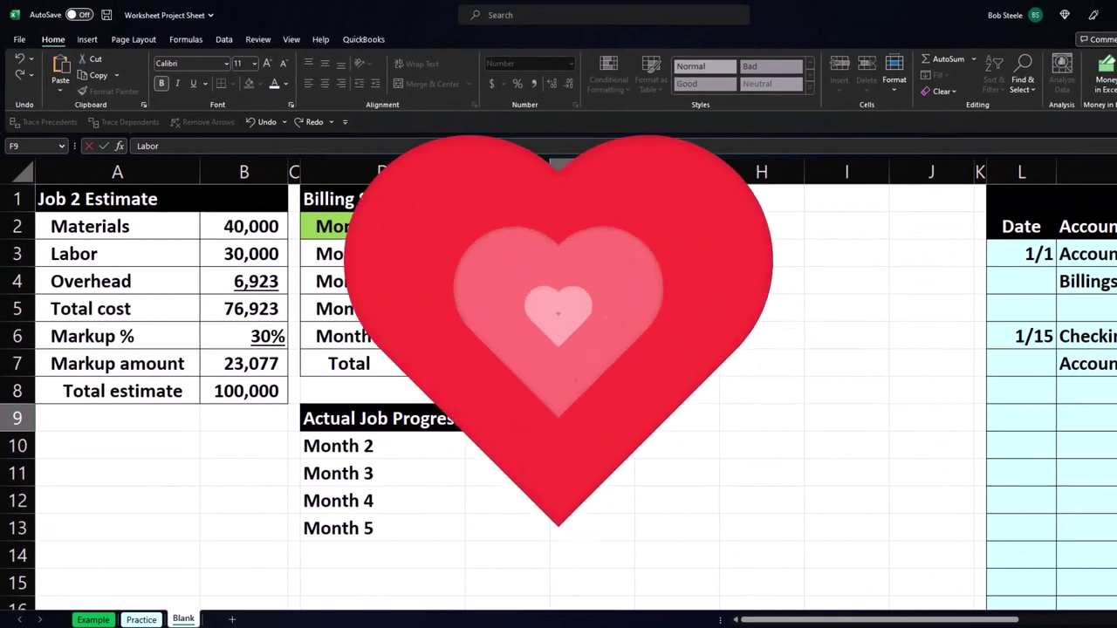
text(Overhe)
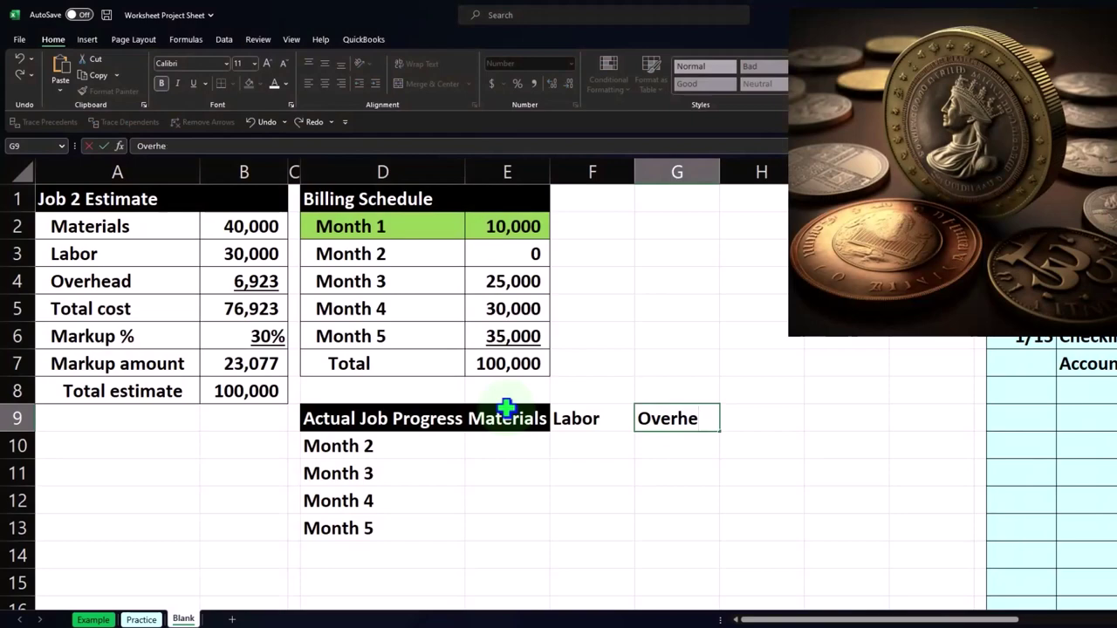
text(ad)
key(Tab)
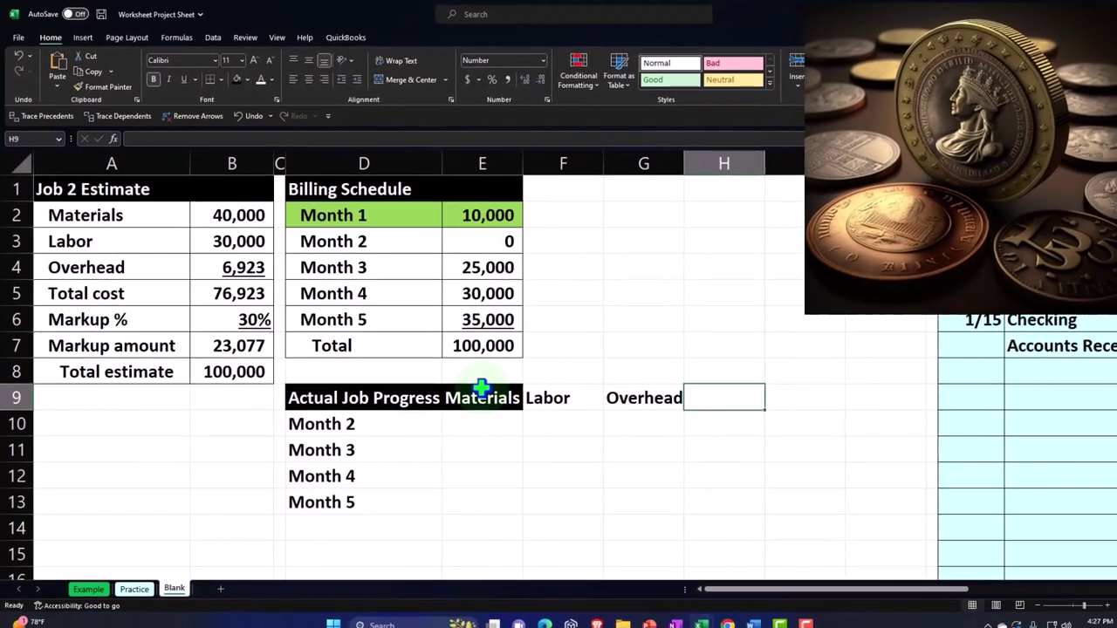
text(Total)
key(Return)
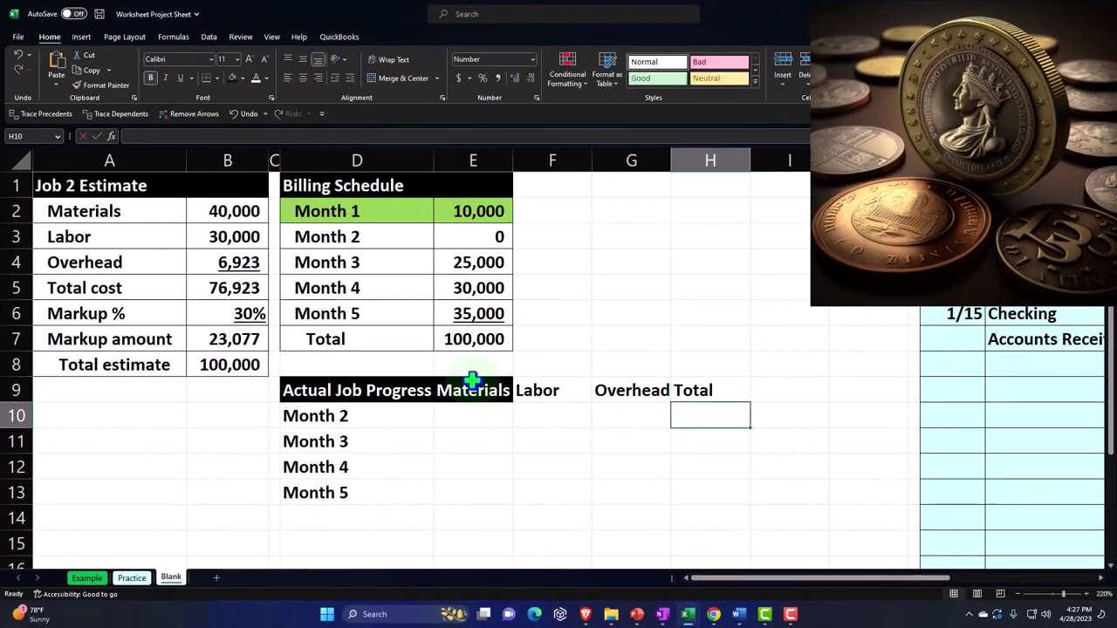
- Format the Materials through Total headings in E9:H9 with a black fill, white font and centered alignment
drag(462, 393, 678, 387)
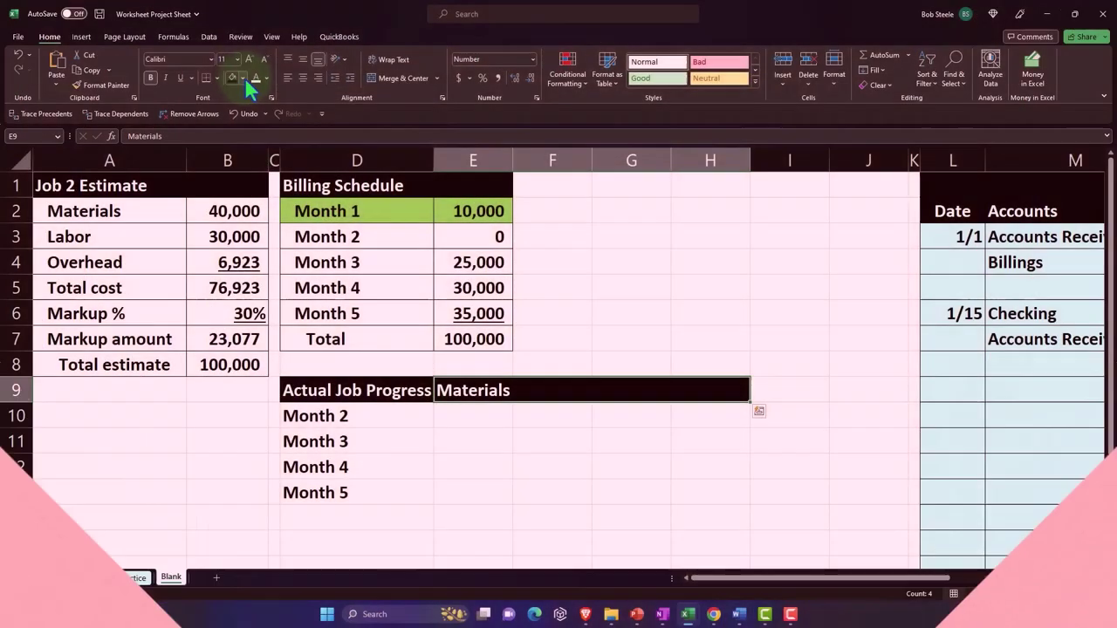
click(256, 78)
click(304, 80)
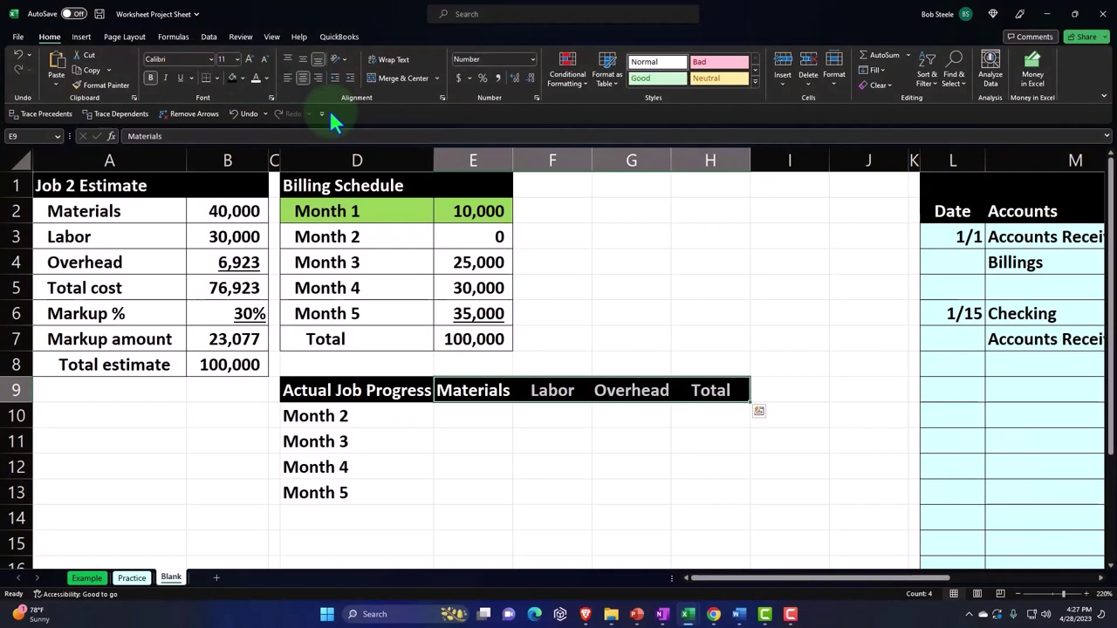
click(429, 436)
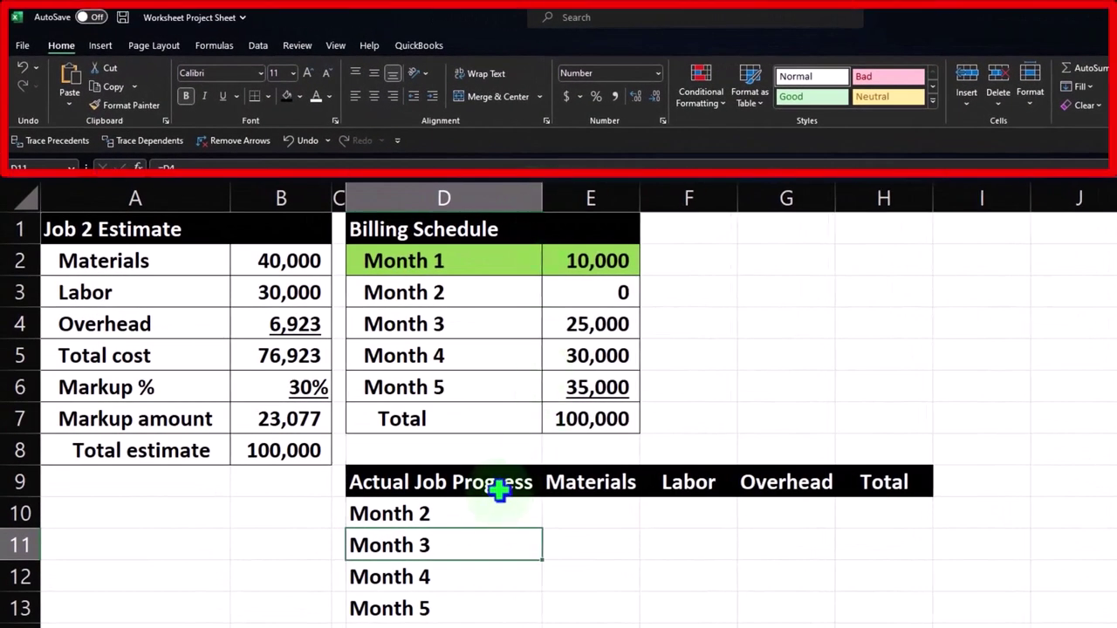
- Enter 7000 as the Month 2 materials cost in cell E10 of the job progress table
click(570, 507)
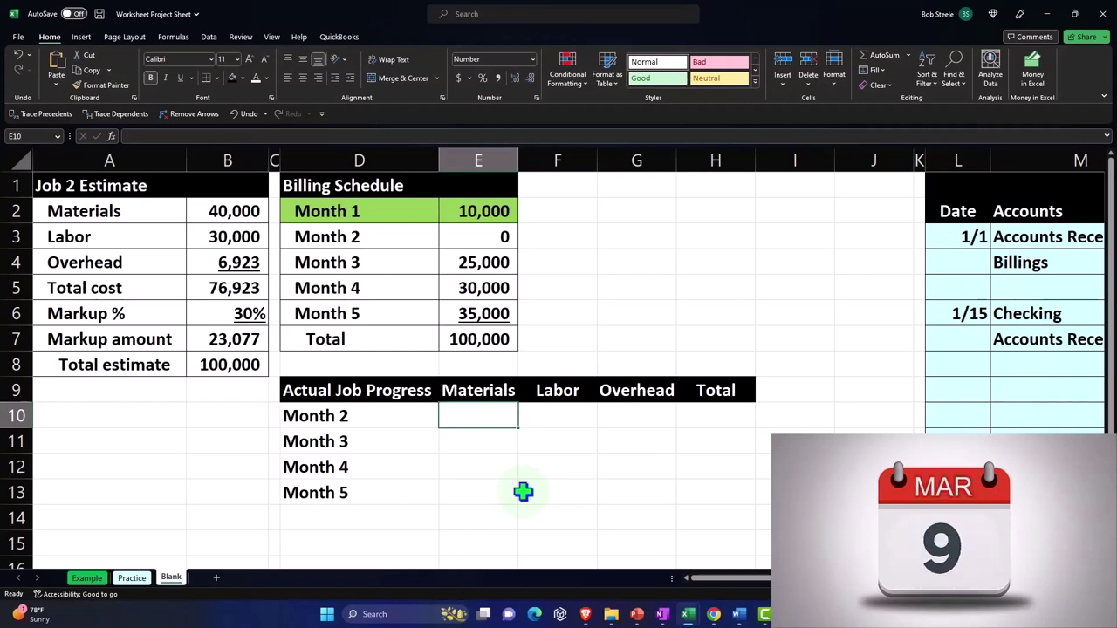
text(7000)
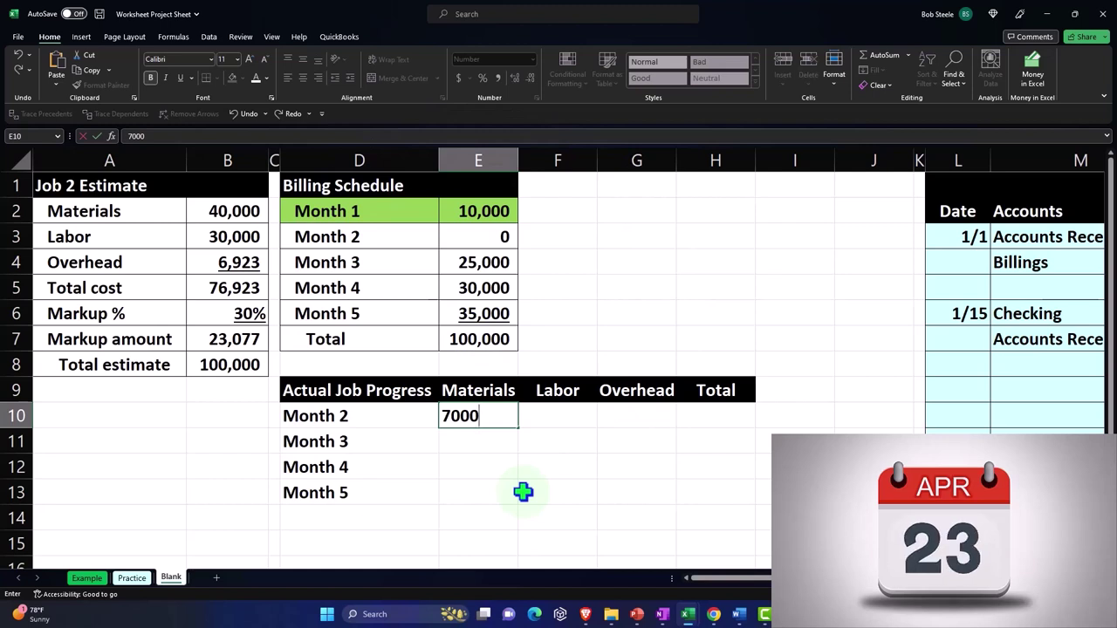
key(Tab)
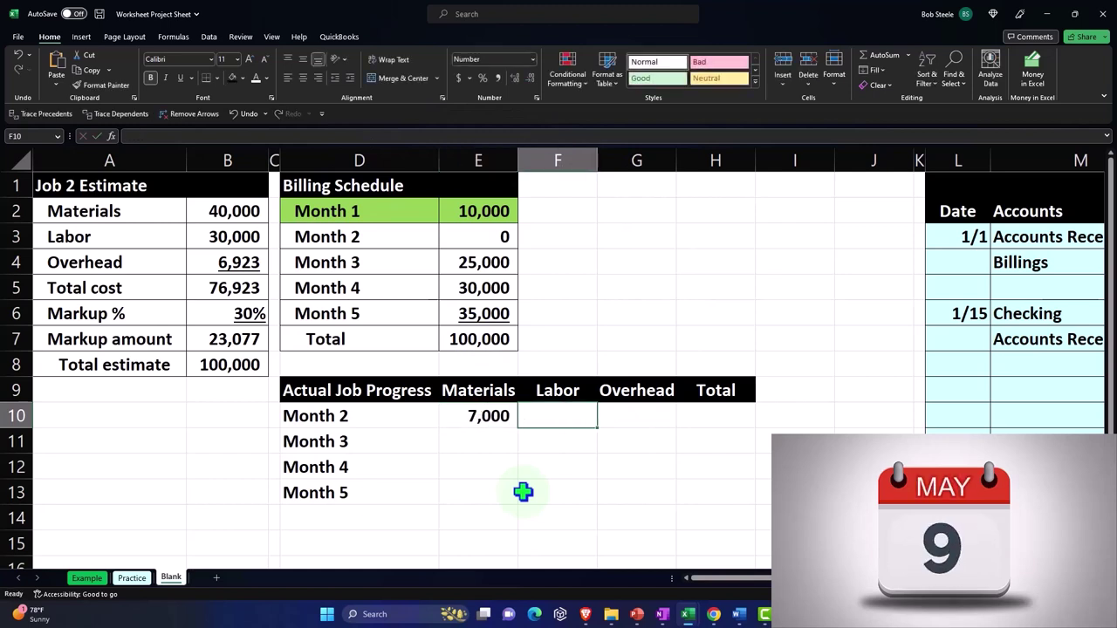
- Enter 3000 as the Month 2 labor cost in F10 and 3018 as its overhead in G10
text(3000)
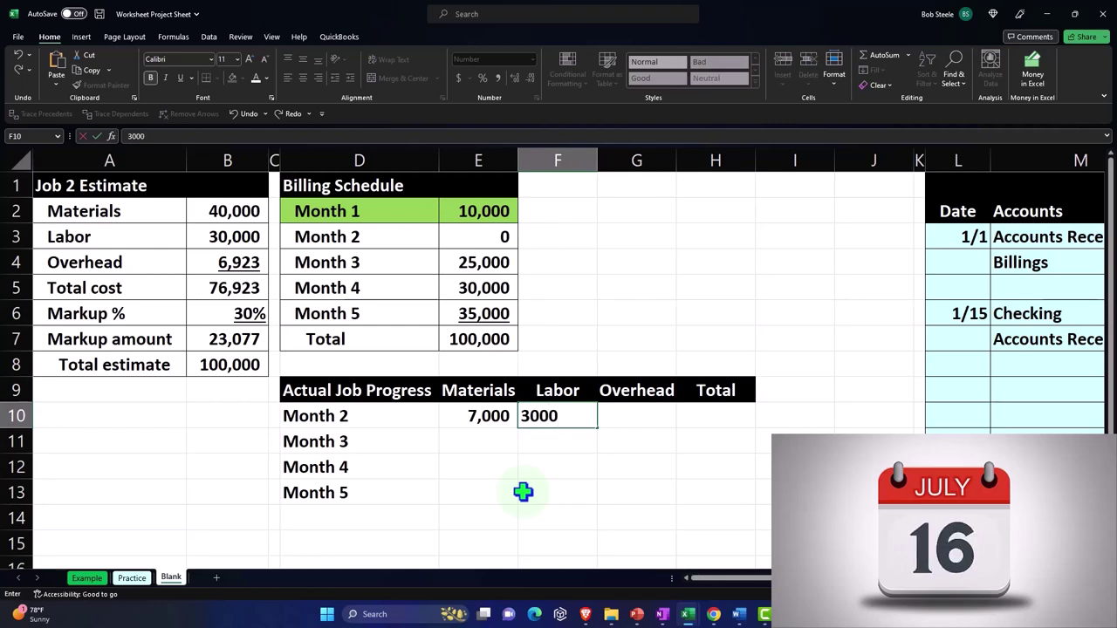
key(Tab)
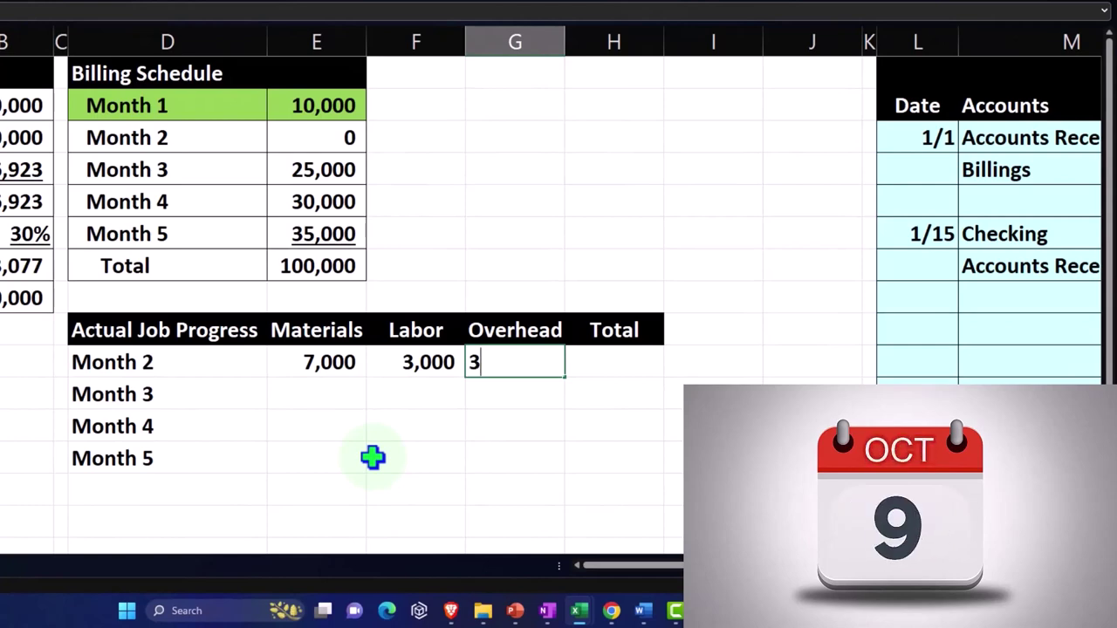
text(3018)
key(Tab)
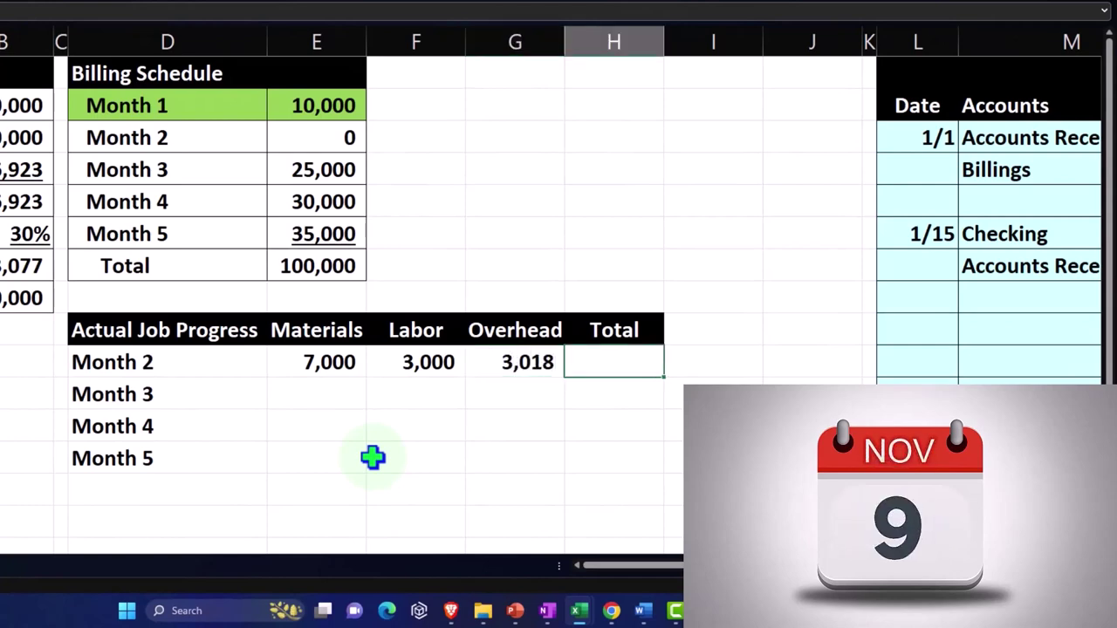
- Total the Month 2 costs in H10 with a SUM of E10:G10
text(=sum()
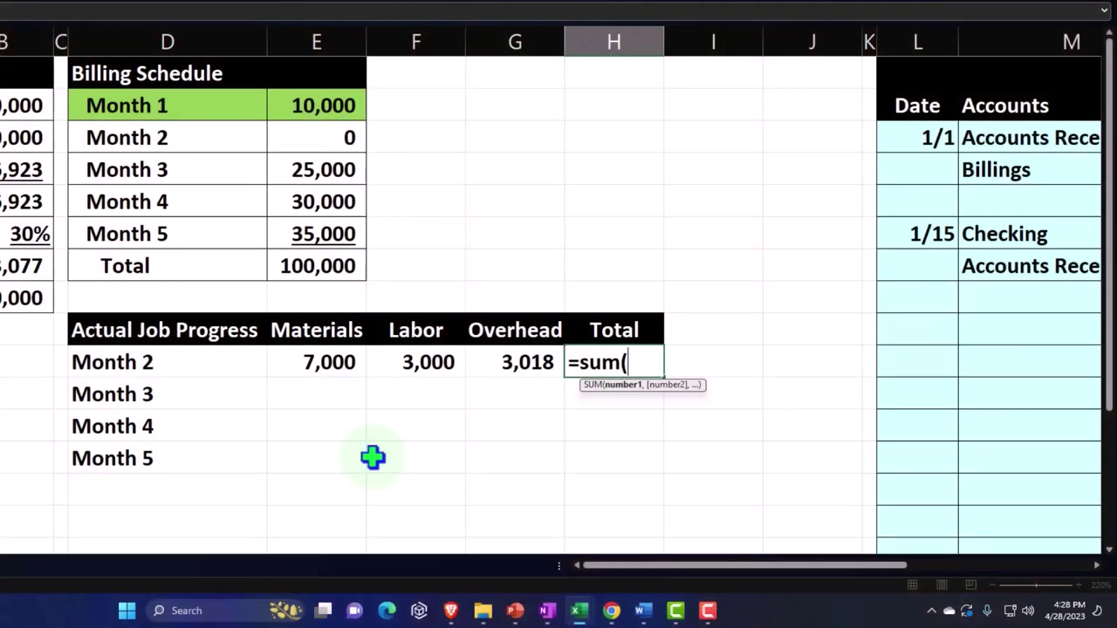
key(Left)
key(shift+Left)
key(shift+Left)
key(Return)
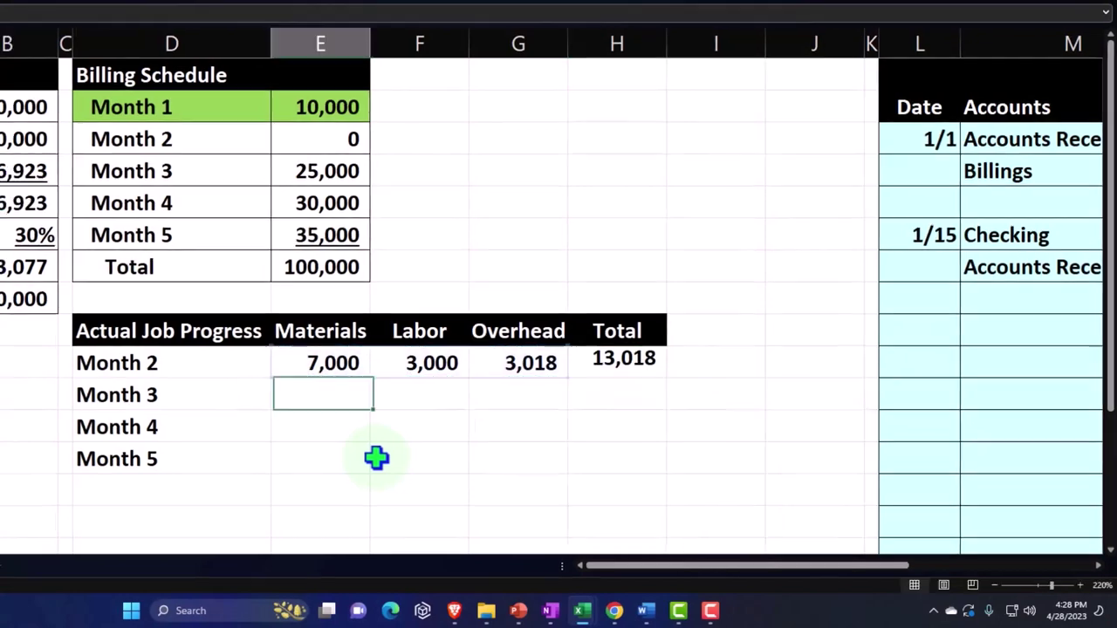
key(Right)
key(Right)
key(Right)
key(Right)
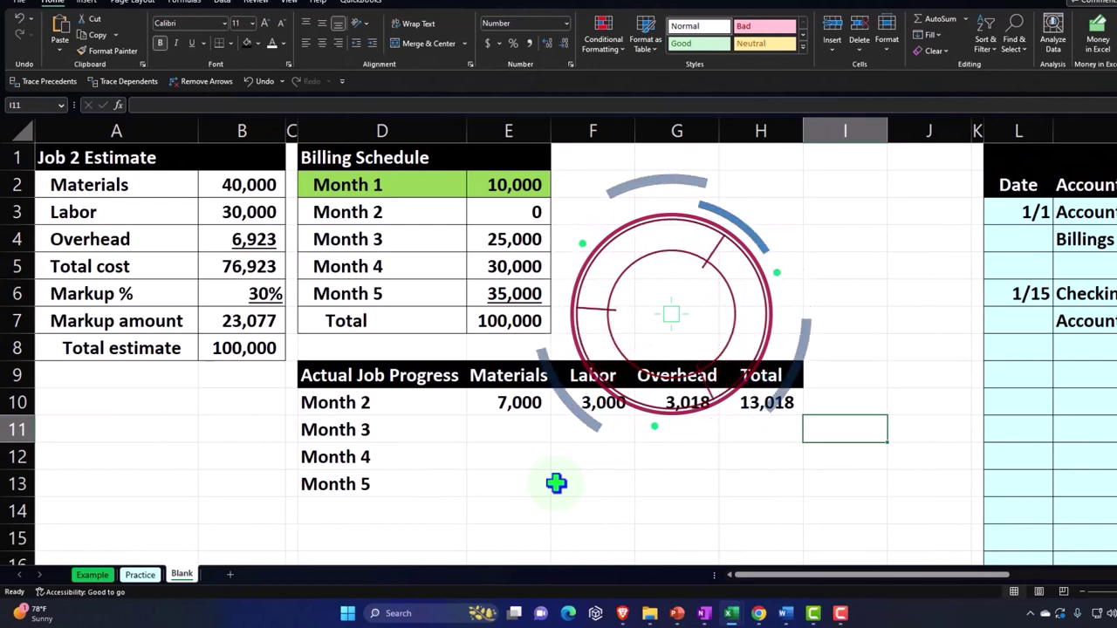
key(Up)
key(Left)
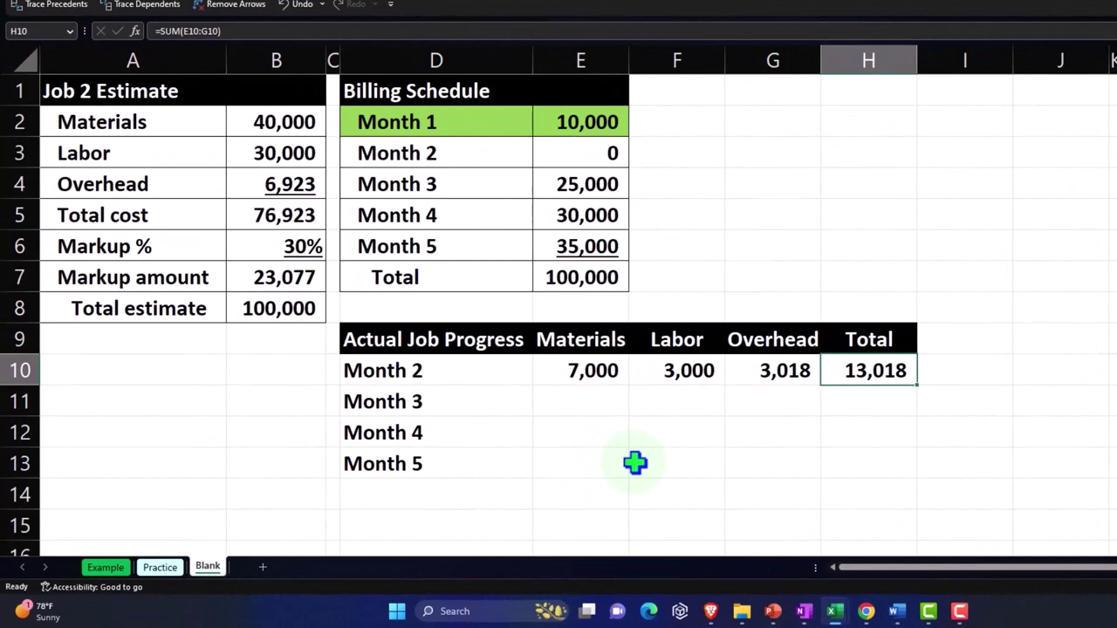
- Calculate Month 2's share of the total estimated cost in I10 with =H10/B5 and format it as a percentage
key(Right)
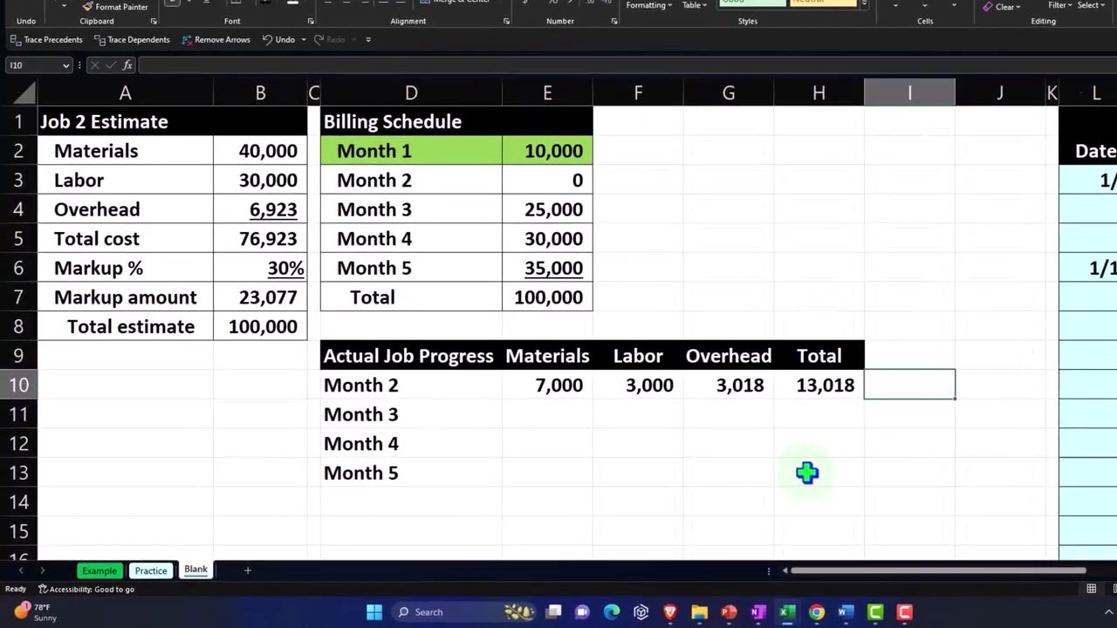
key(Left)
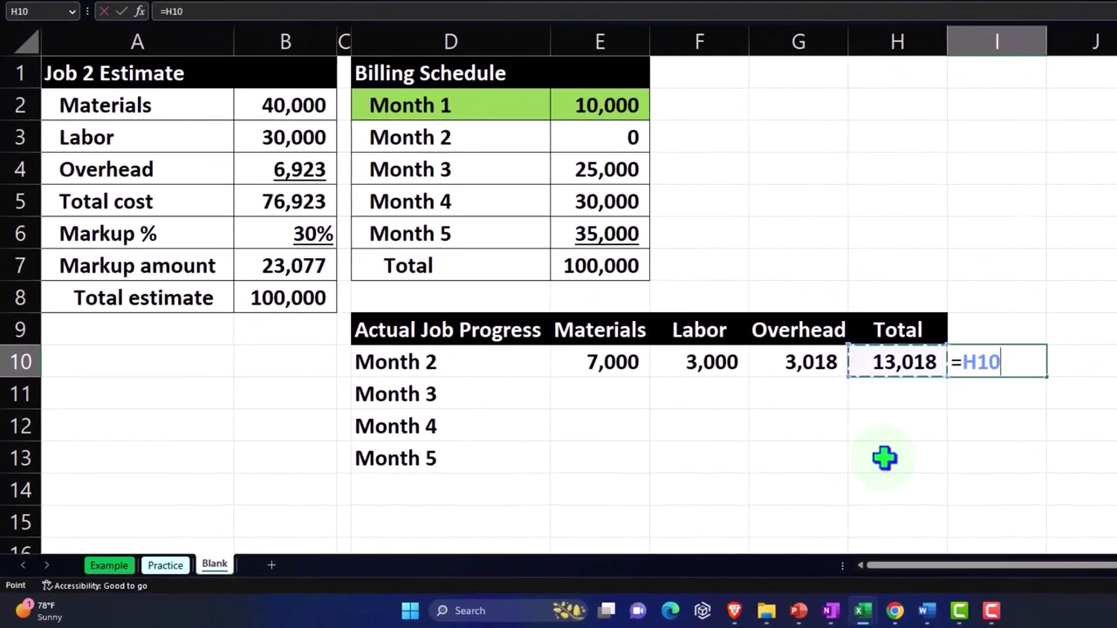
text(/)
key(Left)
key(Left)
key(Left)
key(Left)
key(Left)
key(Left)
key(Left)
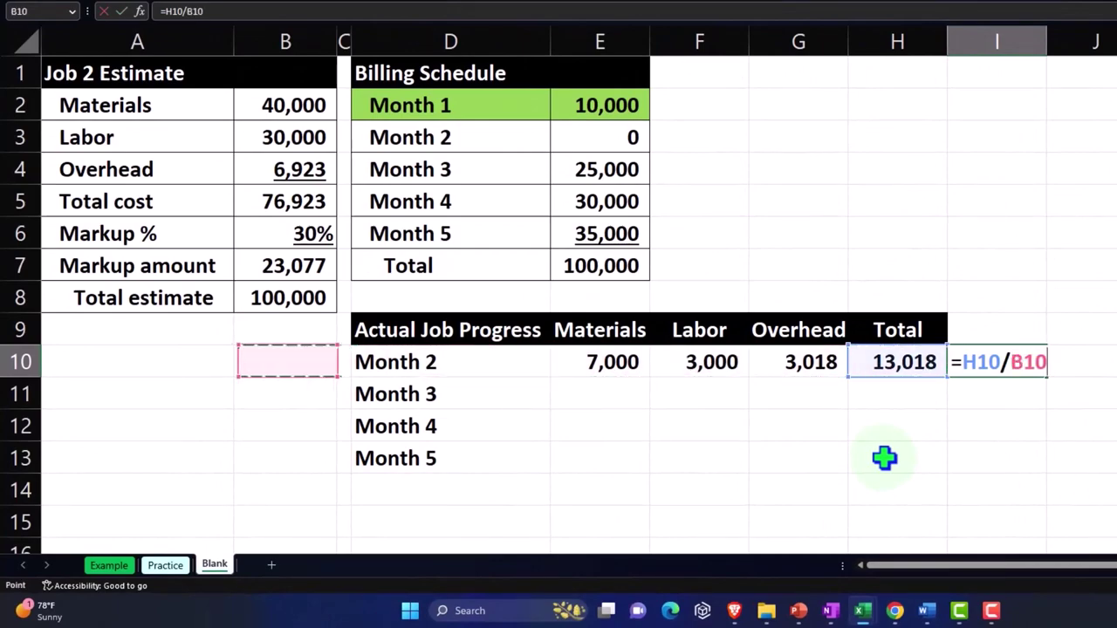
key(Up)
key(Up)
key(Up)
key(Up)
key(Up)
key(Return)
key(Up)
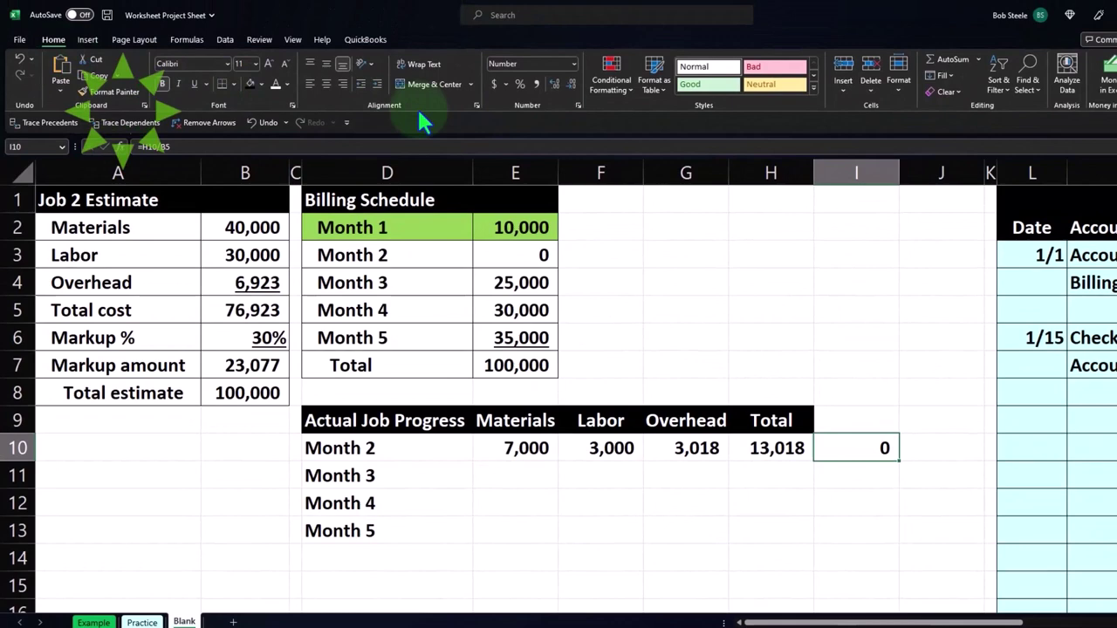
click(519, 84)
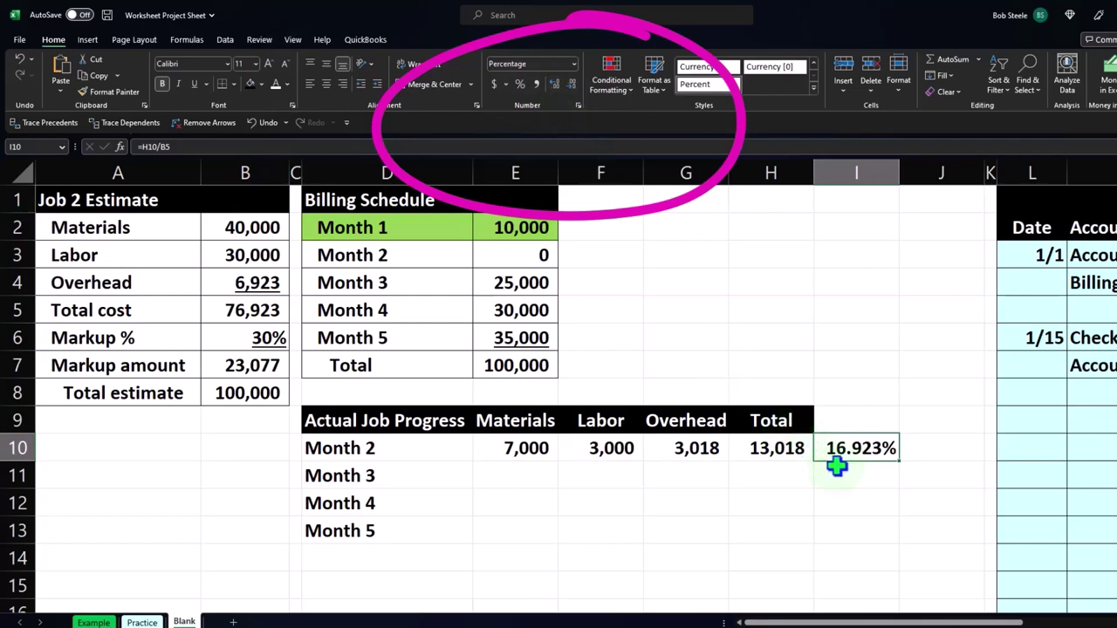
- Enter the heading % Complete in I9, beside the Total heading
click(842, 428)
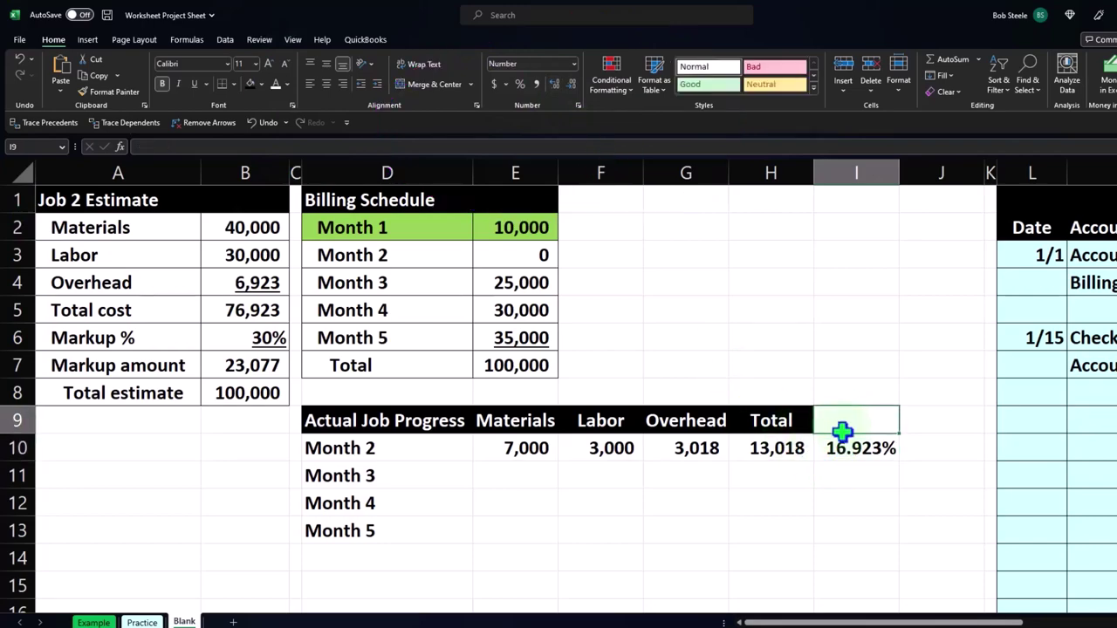
text(% Comple)
text(t)
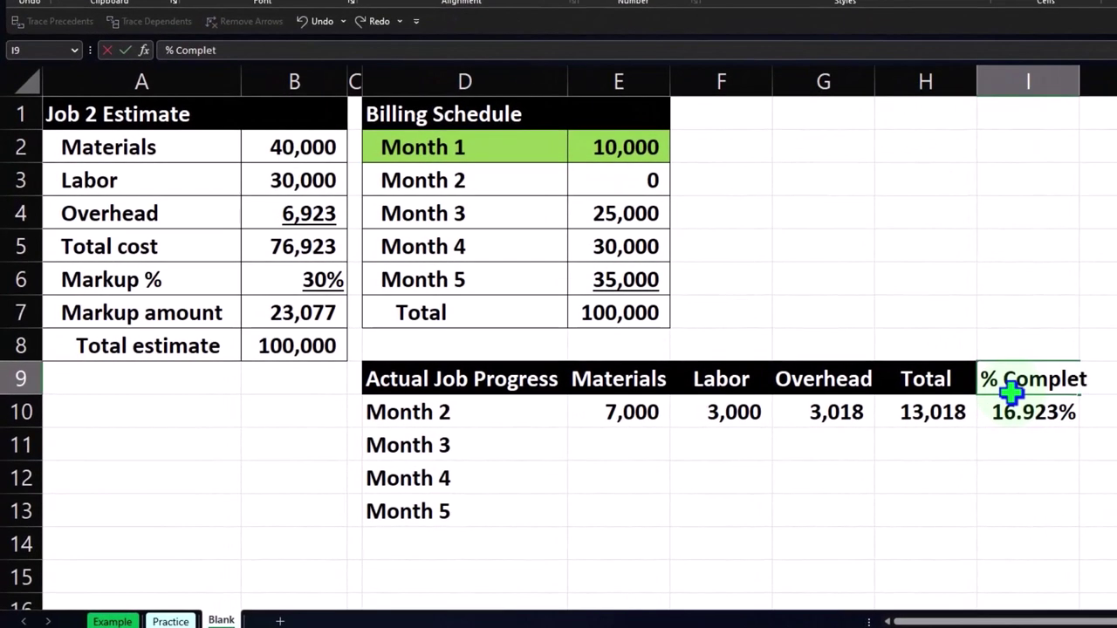
text(e)
key(Return)
- Format the % Complete heading with a black fill and white font, and widen column I to fit it
click(1014, 377)
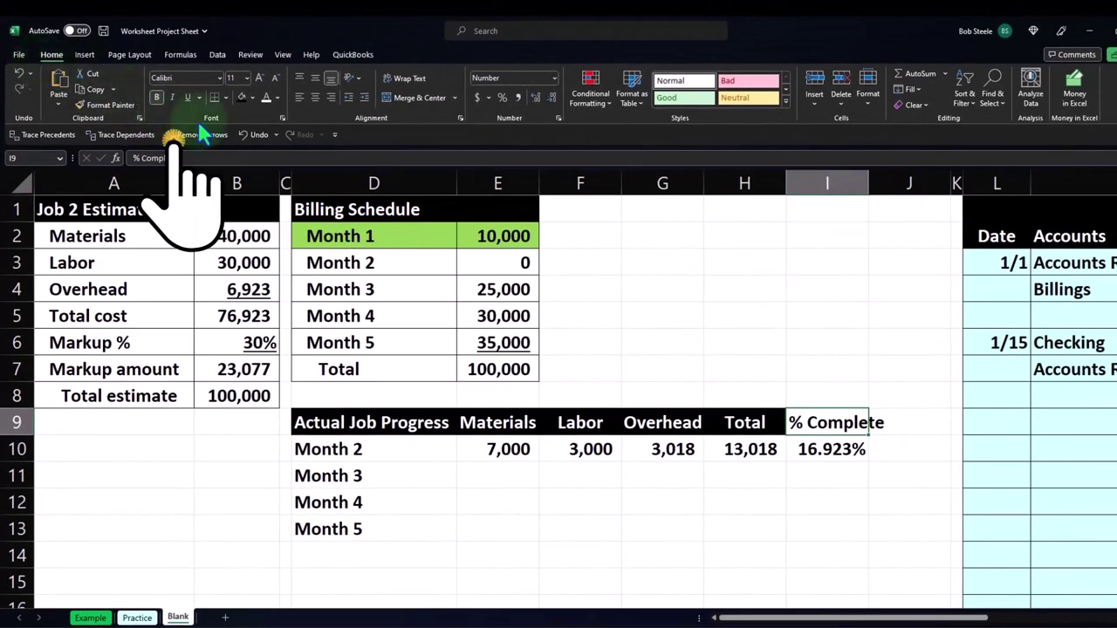
click(241, 97)
click(267, 98)
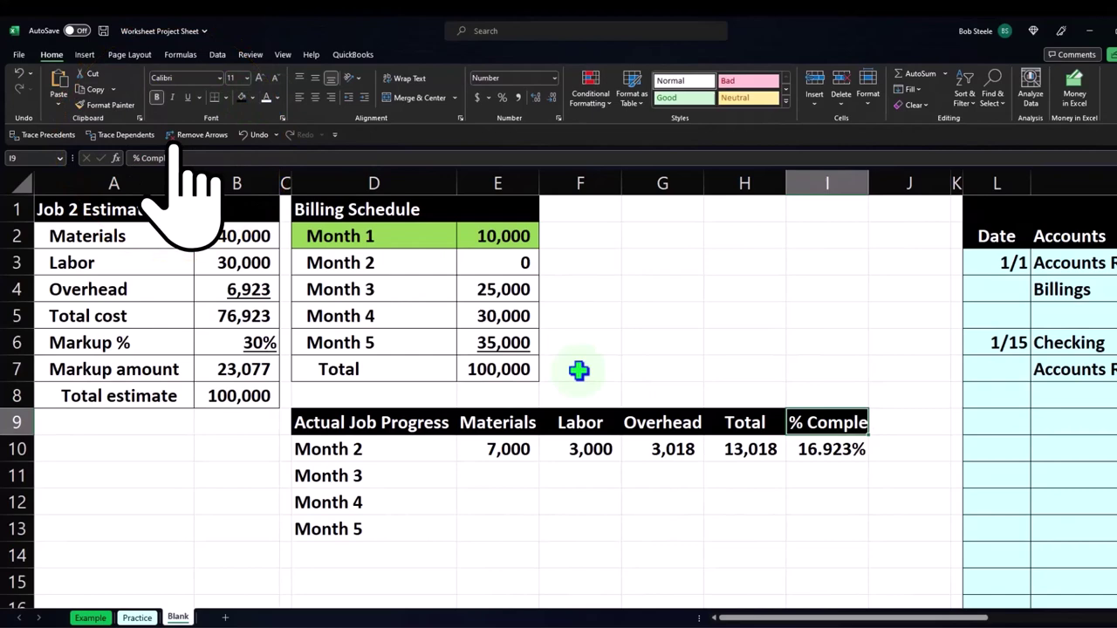
click(788, 503)
drag(870, 188, 892, 187)
- Increase the Month 2 percent complete in I10 to five decimal places
click(848, 444)
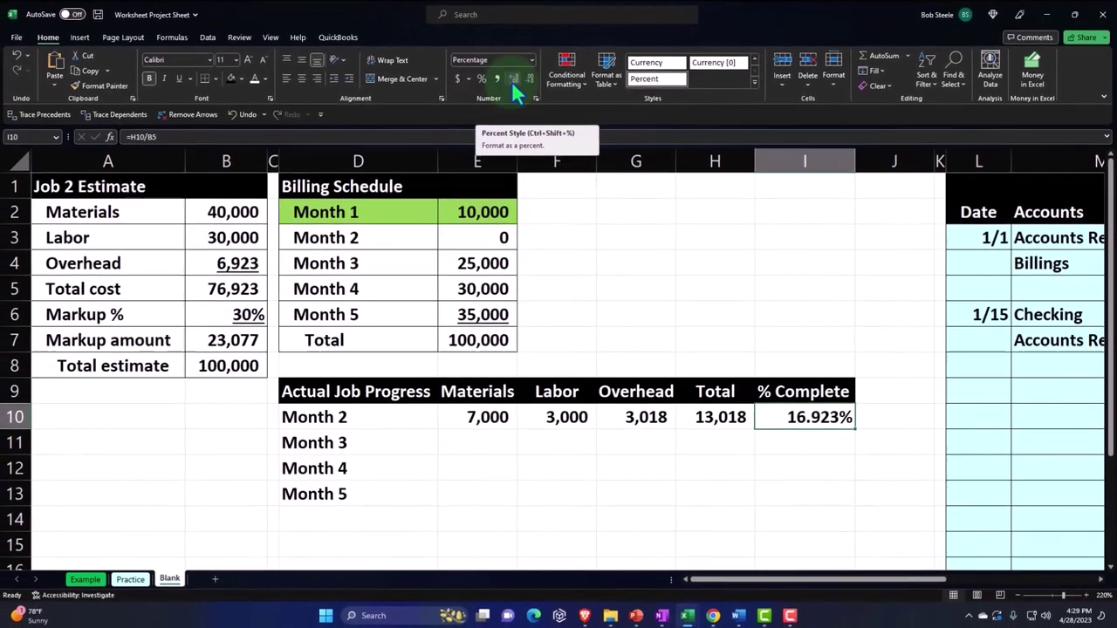
click(490, 96)
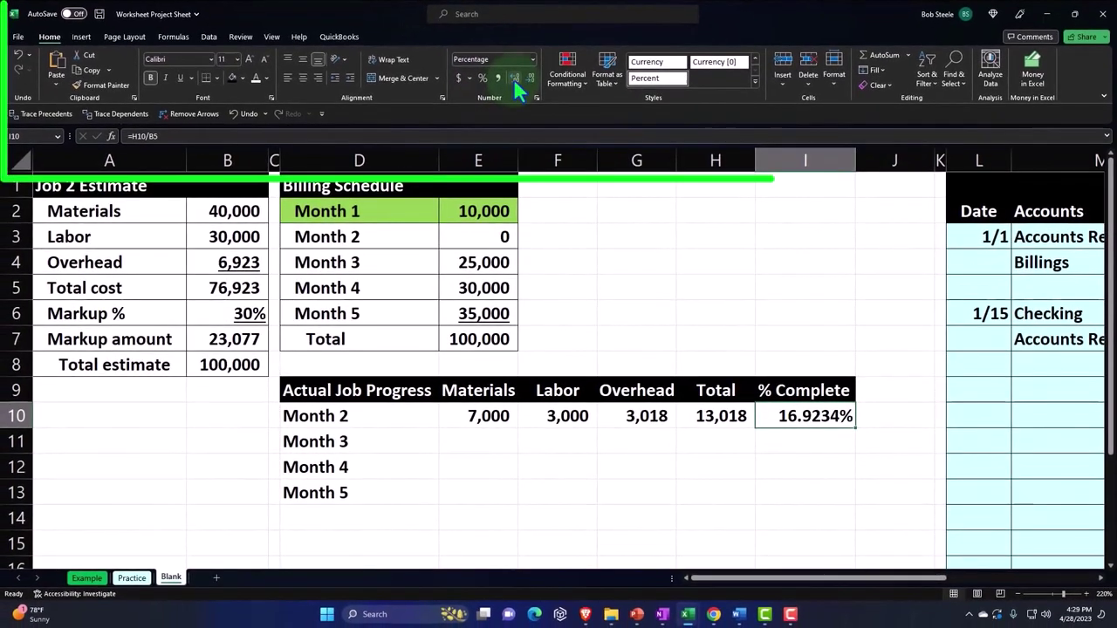
click(514, 78)
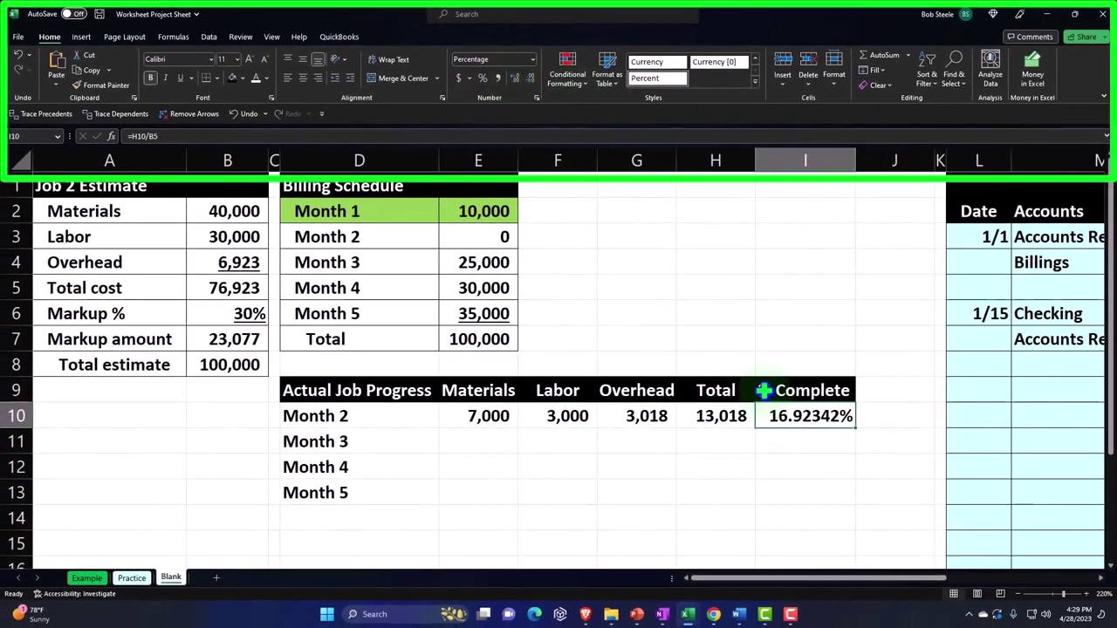
- Enter a two-row heading in column J, with Revenue in J9 and Recognize in J10
click(881, 390)
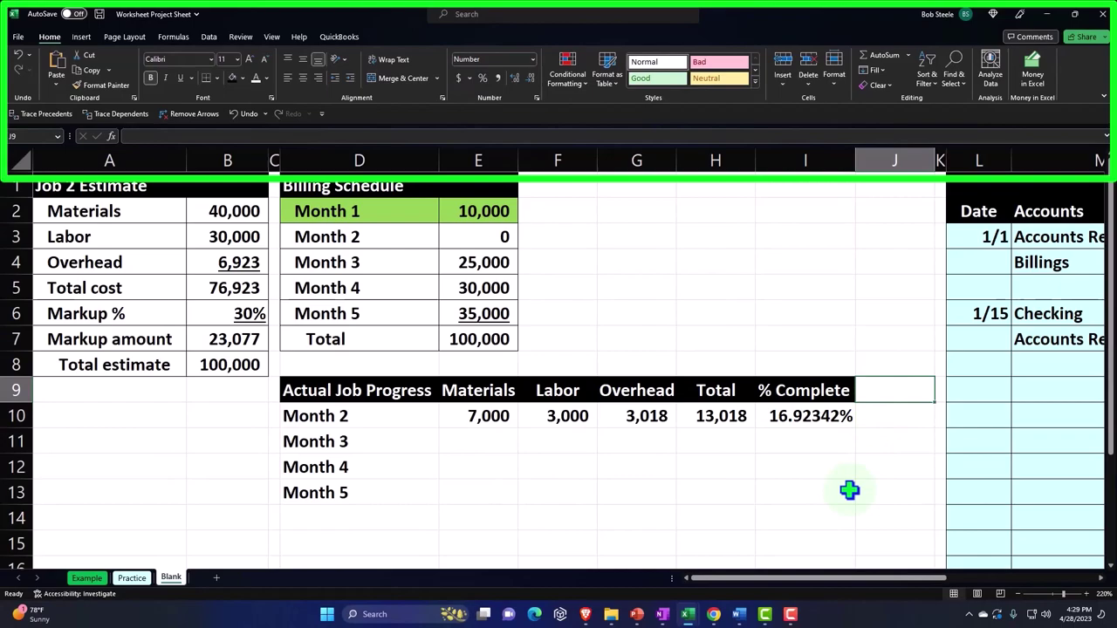
text(Reve)
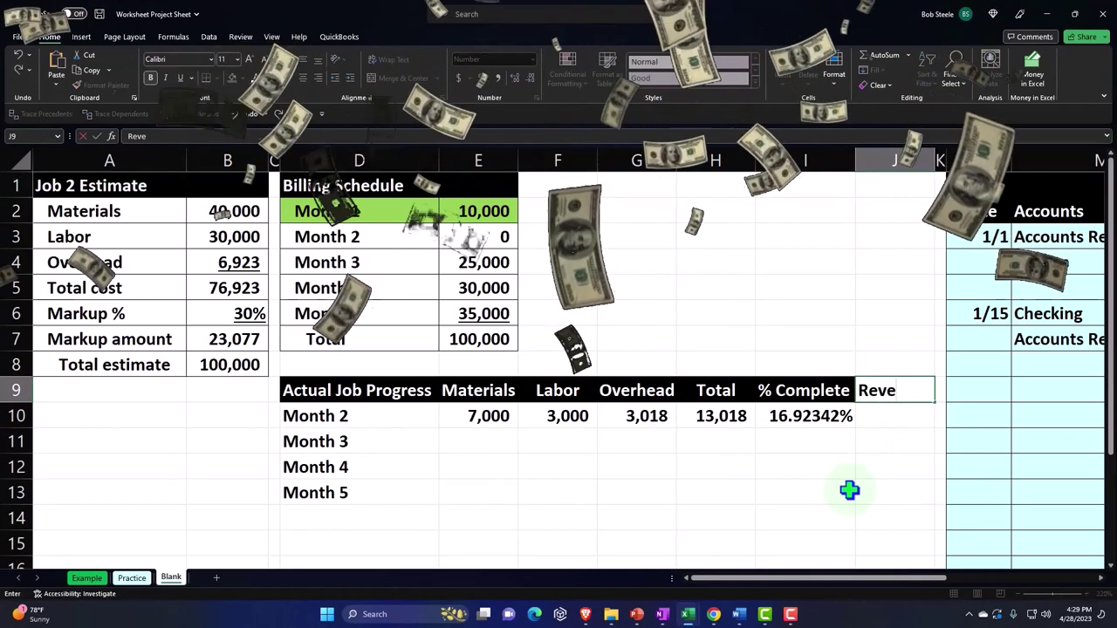
key(BackSpace)
key(BackSpace)
key(BackSpace)
text(evenu)
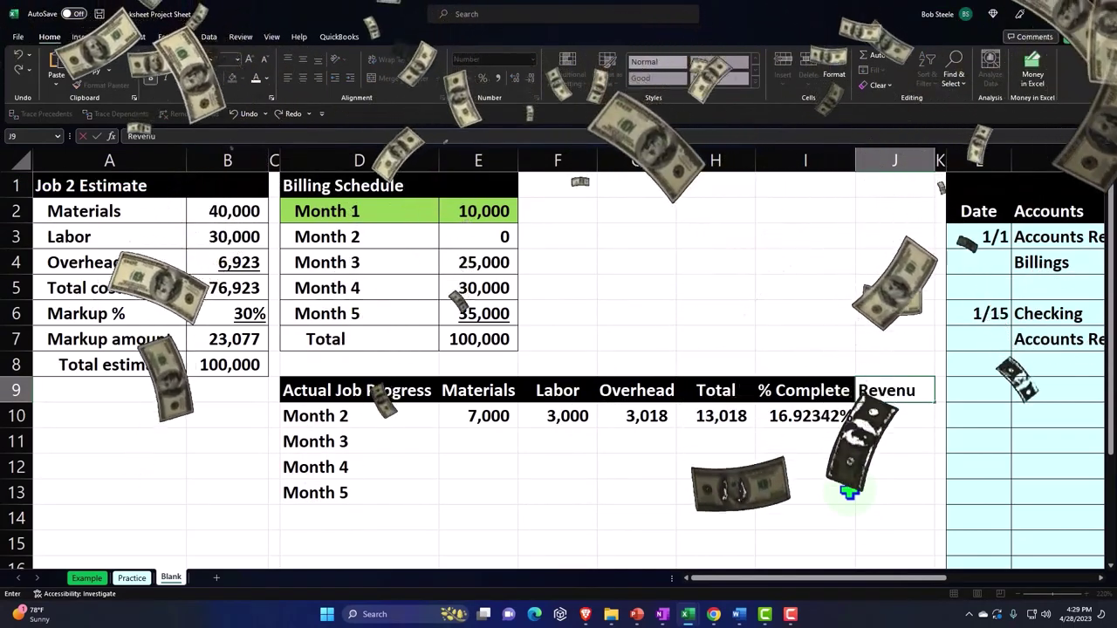
key(BackSpace)
key(BackSpace)
key(BackSpace)
key(BackSpace)
key(BackSpace)
key(BackSpace)
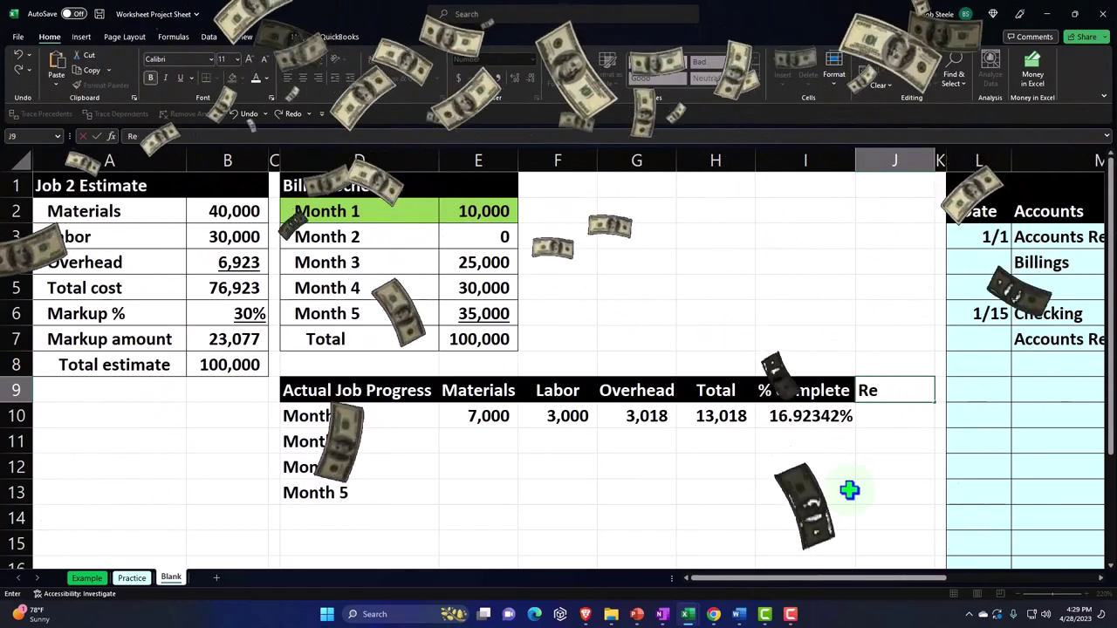
text(Rev)
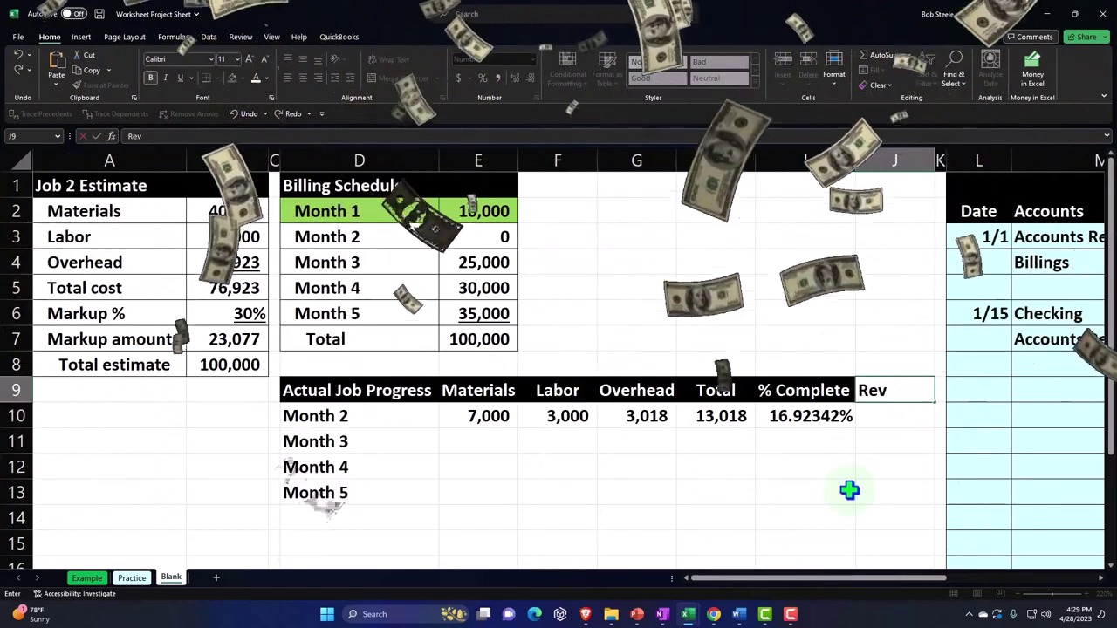
text(enue)
key(Return)
text(Recognize)
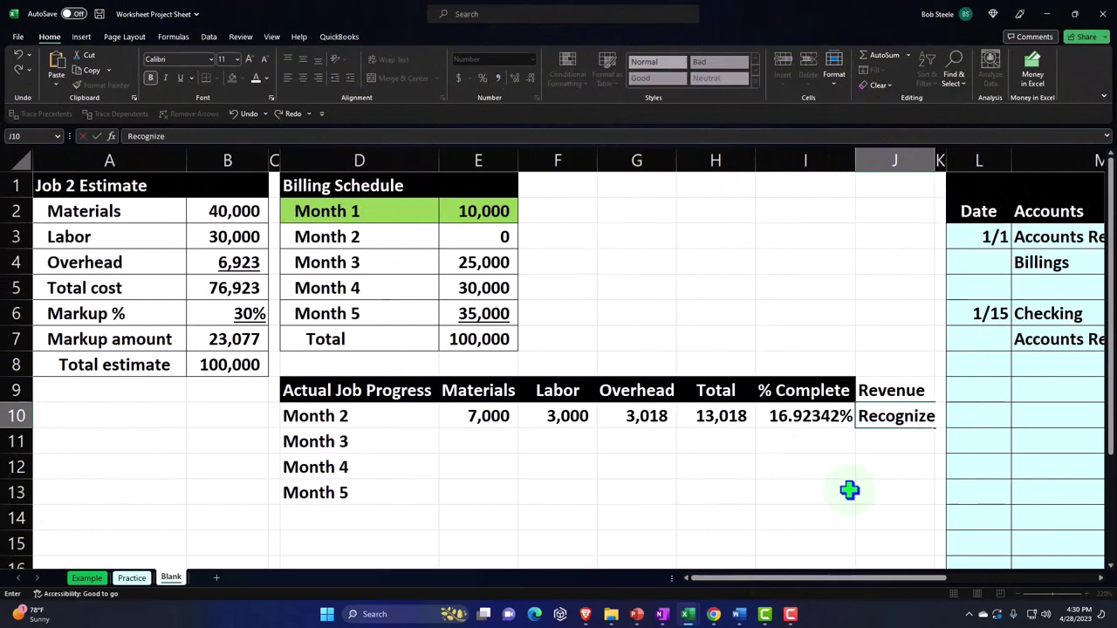
key(Return)
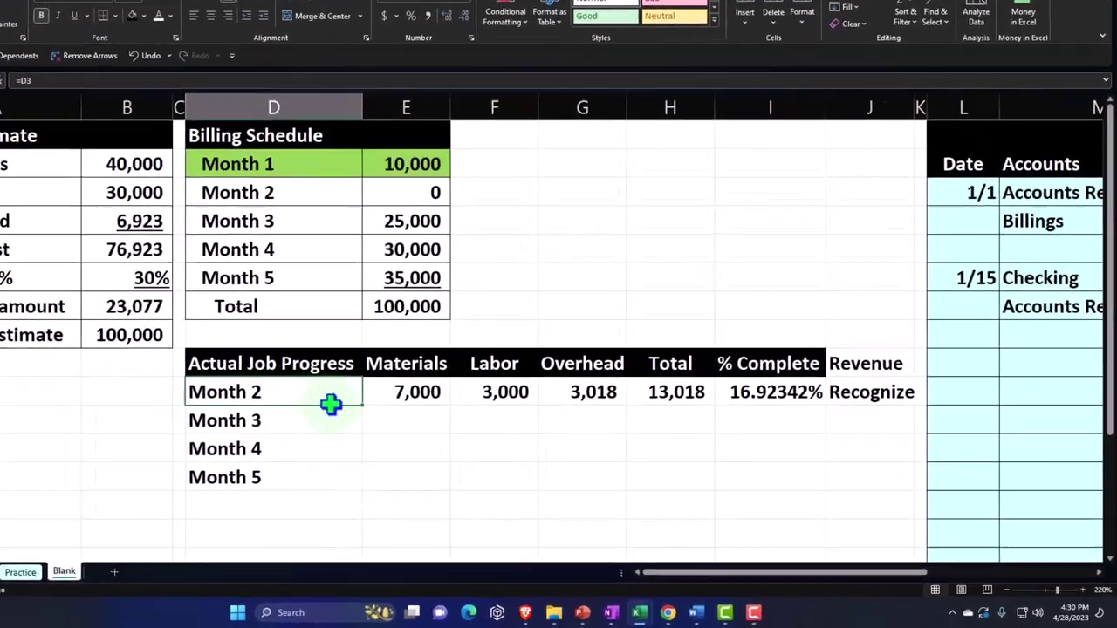
- Move the job progress rows in D10:I13 and the headings in D9:I9 down one row
drag(356, 418, 797, 487)
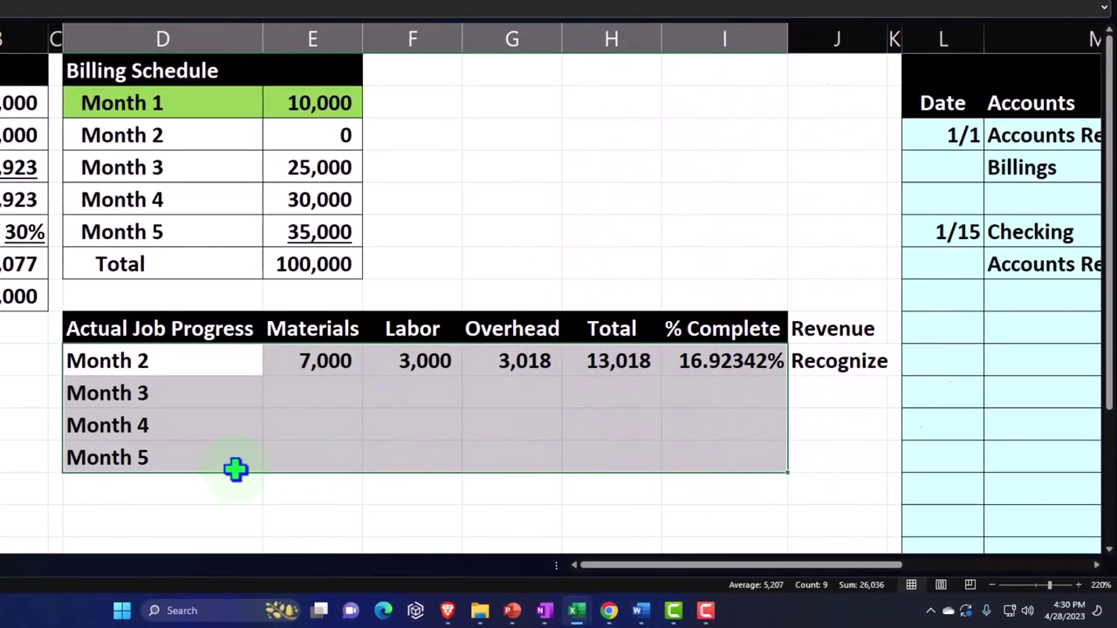
drag(229, 475, 229, 490)
drag(200, 328, 701, 329)
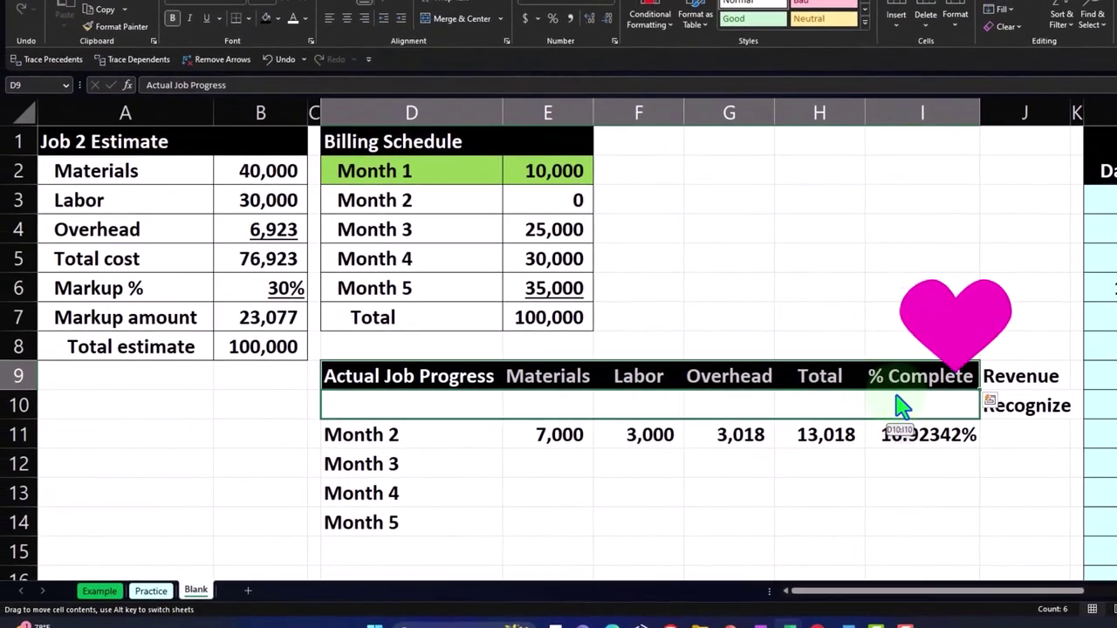
- Format the Revenue Recognize heading in J9:J10 with a black fill and centered white text, and fill D9:I9 black
drag(1029, 376, 1029, 393)
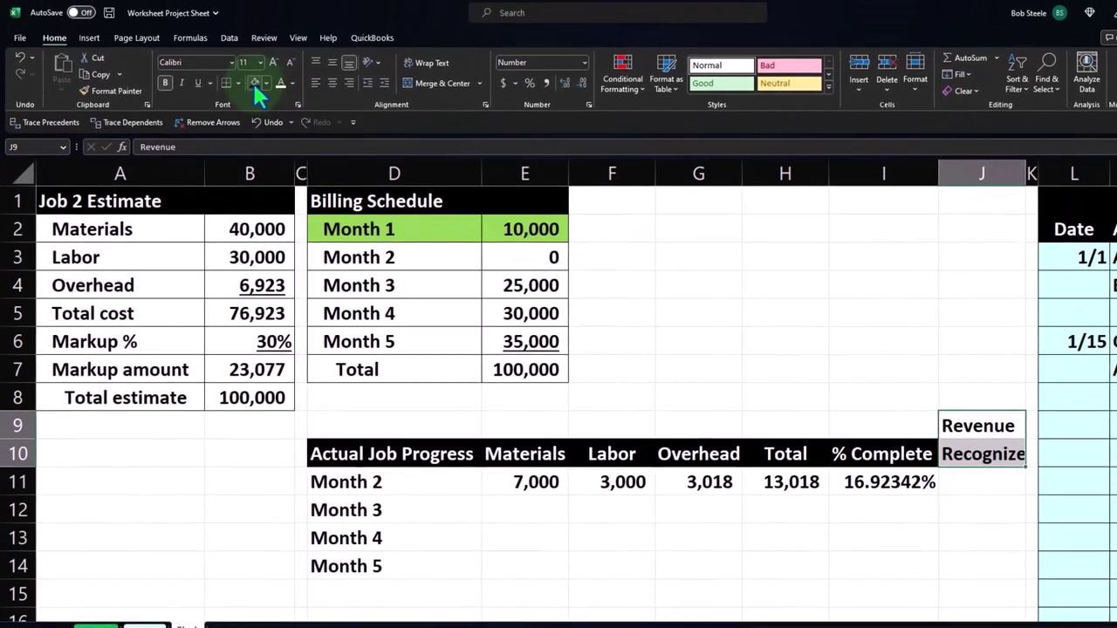
click(266, 18)
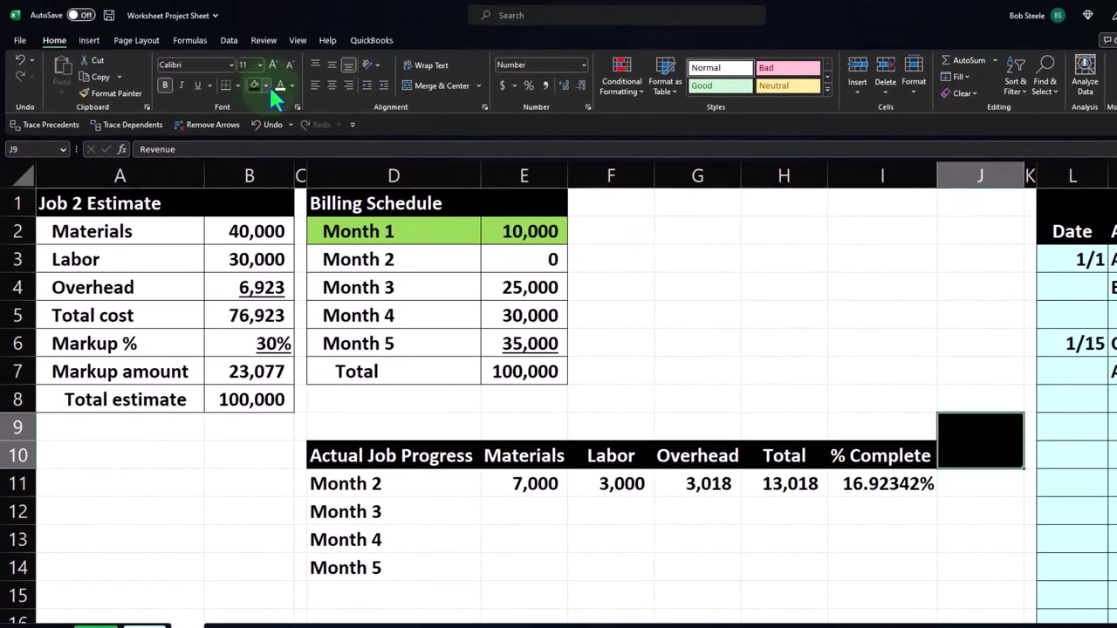
click(279, 85)
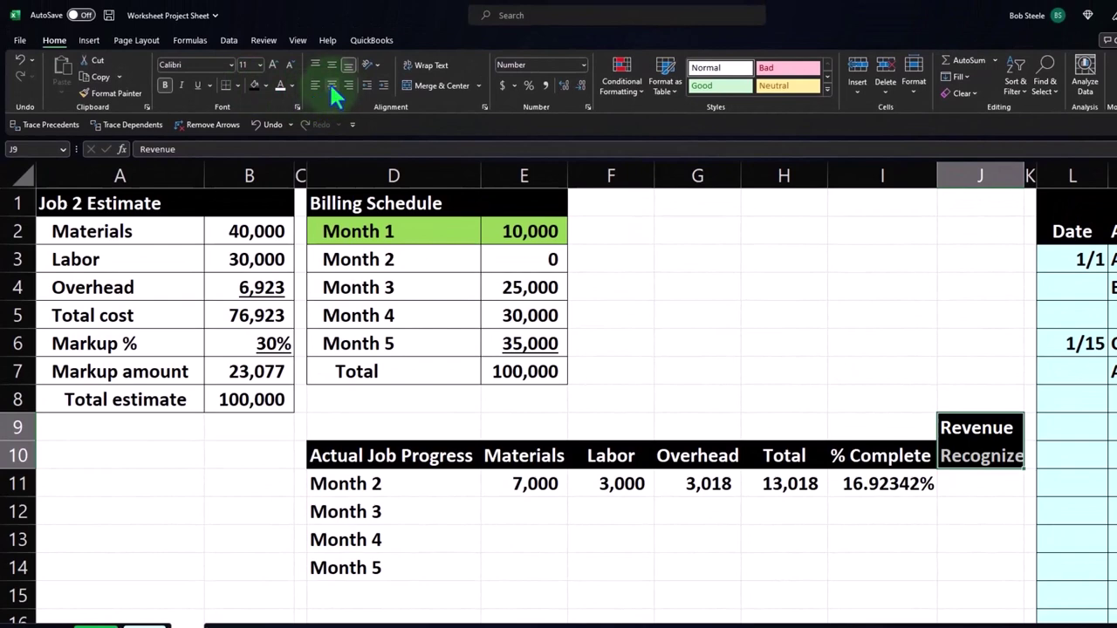
click(332, 85)
drag(416, 423, 862, 416)
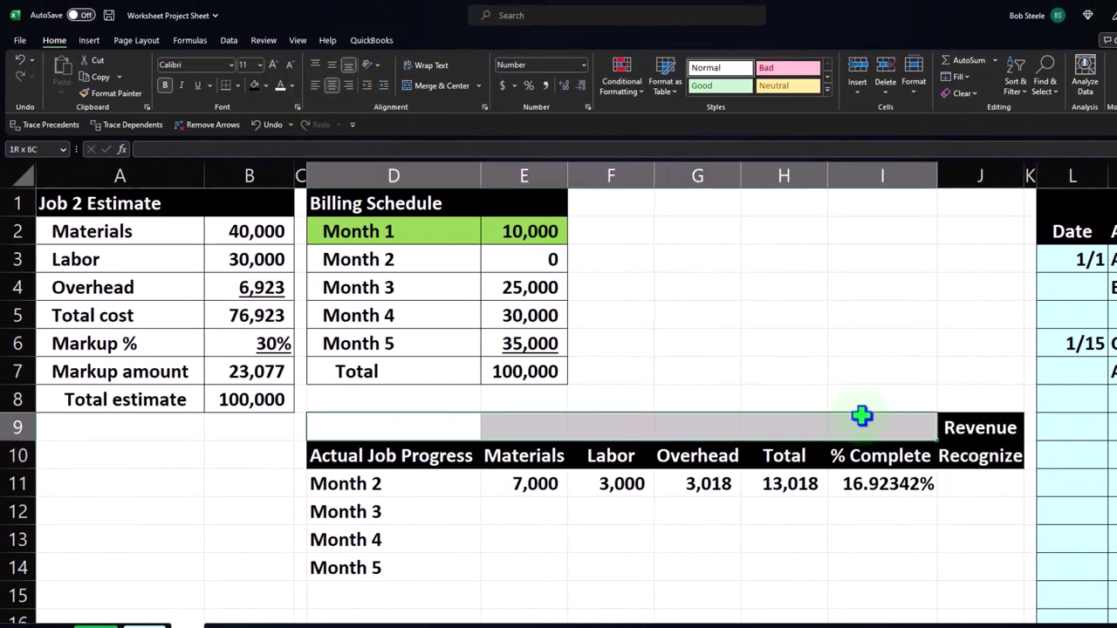
click(252, 86)
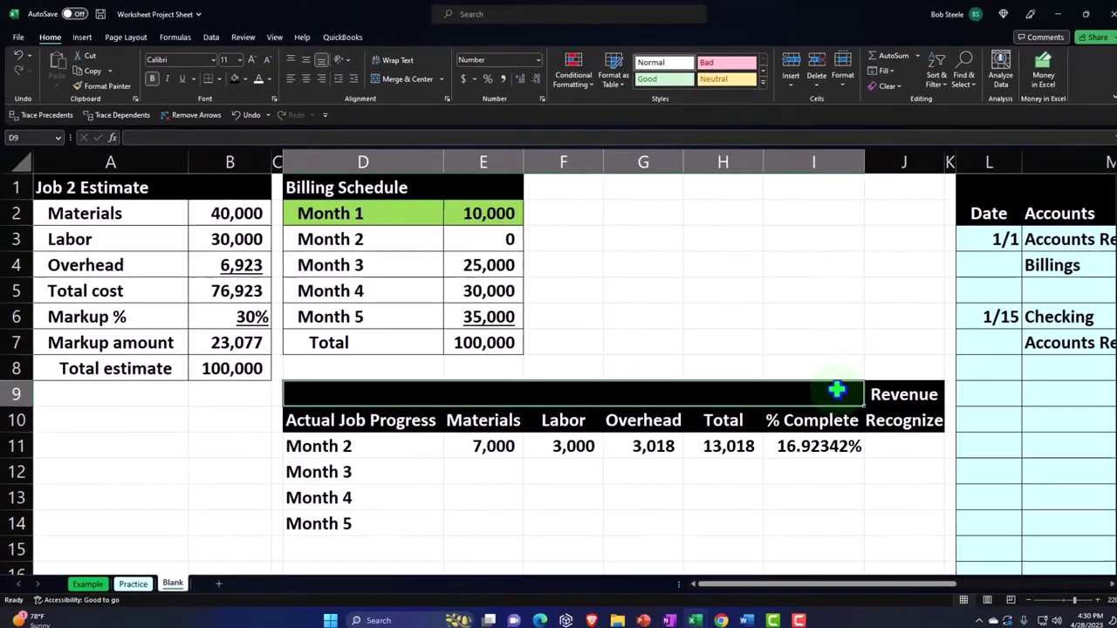
- Spell-check the worksheet, continuing the check from the beginning of the sheet
click(881, 399)
click(240, 36)
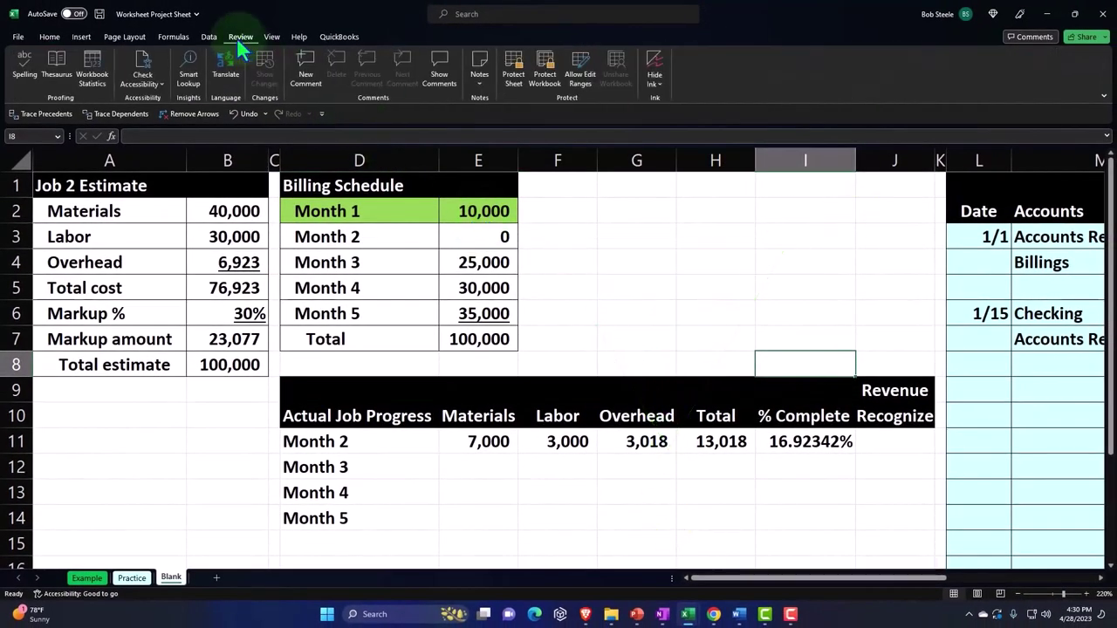
click(22, 78)
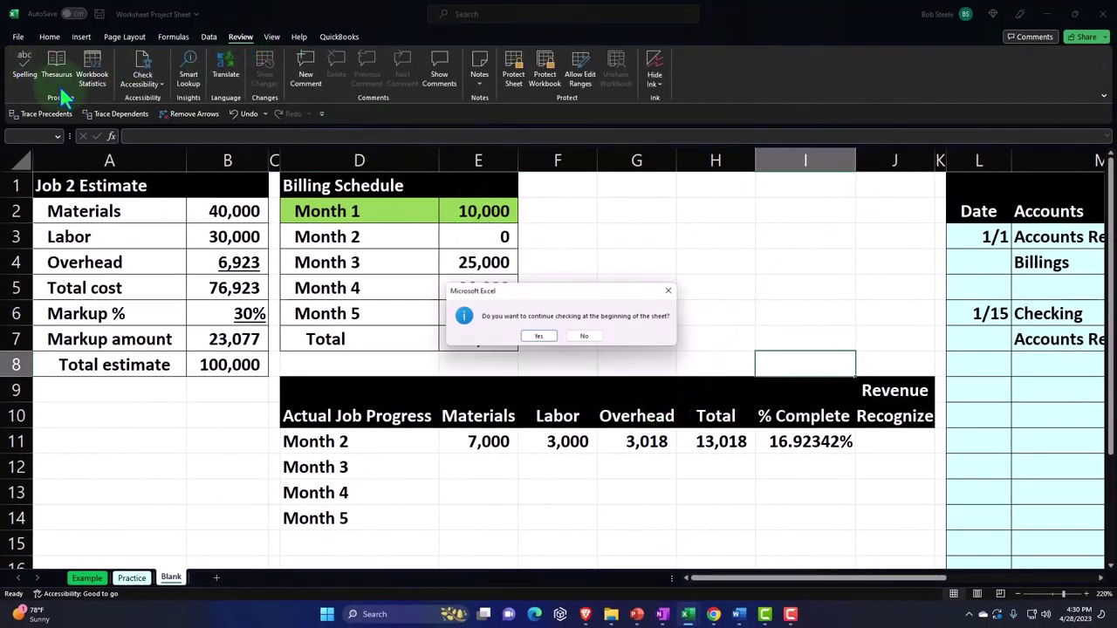
click(543, 338)
click(563, 341)
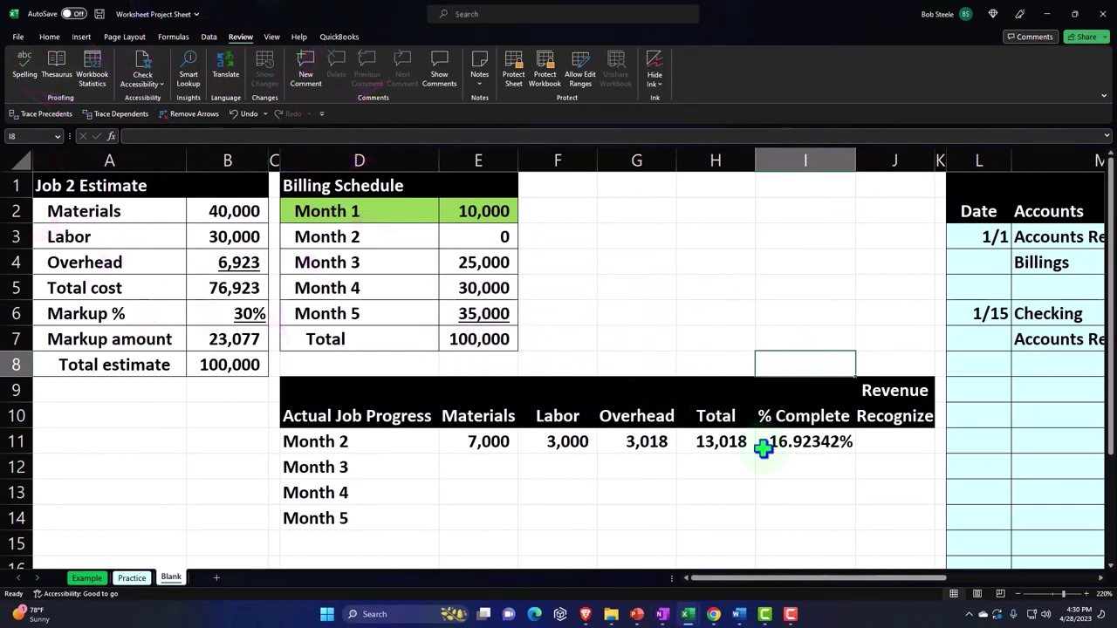
- Widen column J slightly and calculate the Month 2 revenue to recognize in J11 with the formula =B8*I11
click(842, 487)
drag(935, 164, 934, 162)
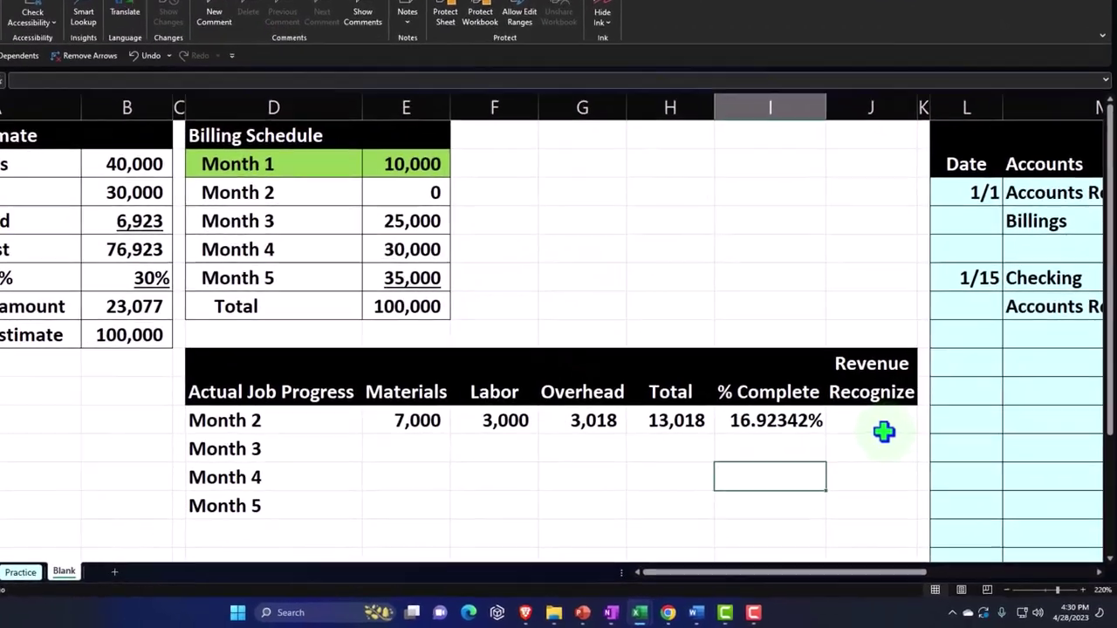
click(903, 443)
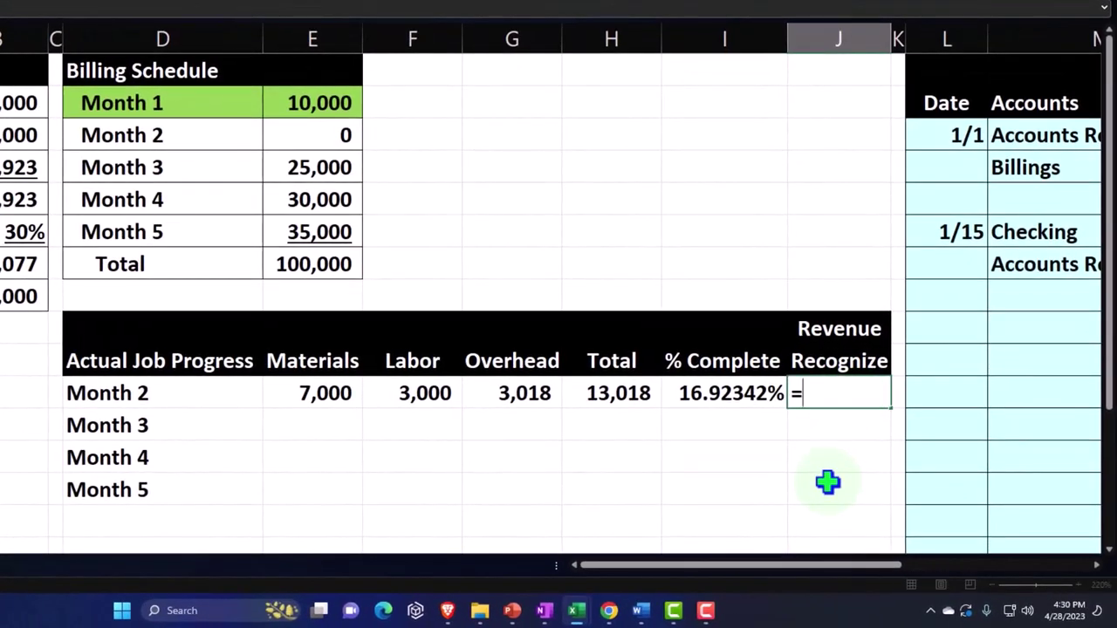
key(Left)
key(Left)
key(Left)
key(Left)
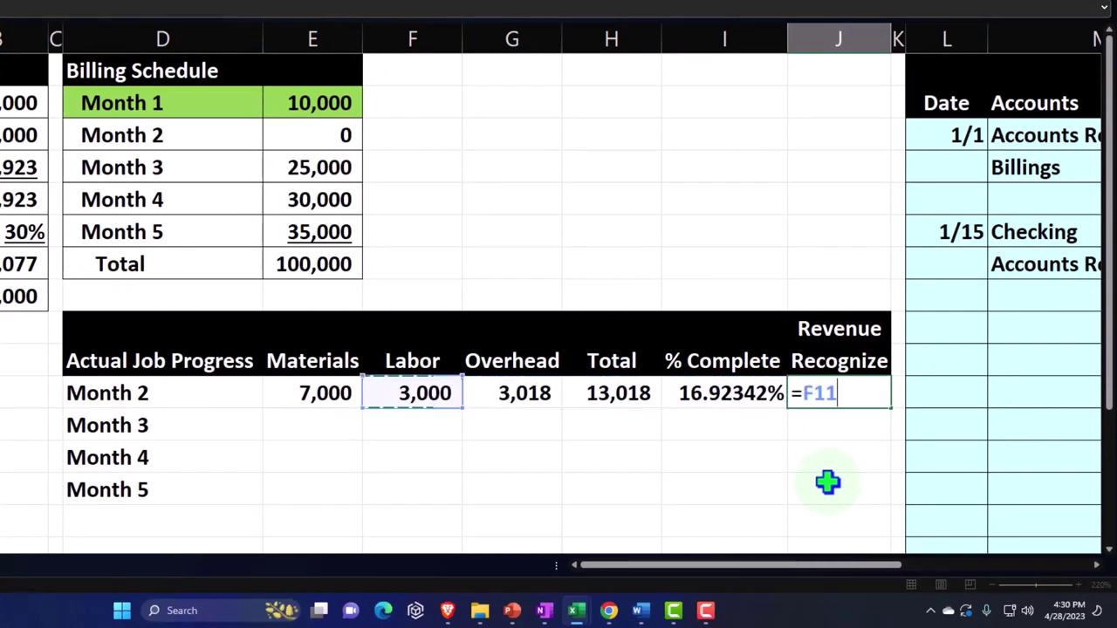
key(Left)
key(Left)
key(Left)
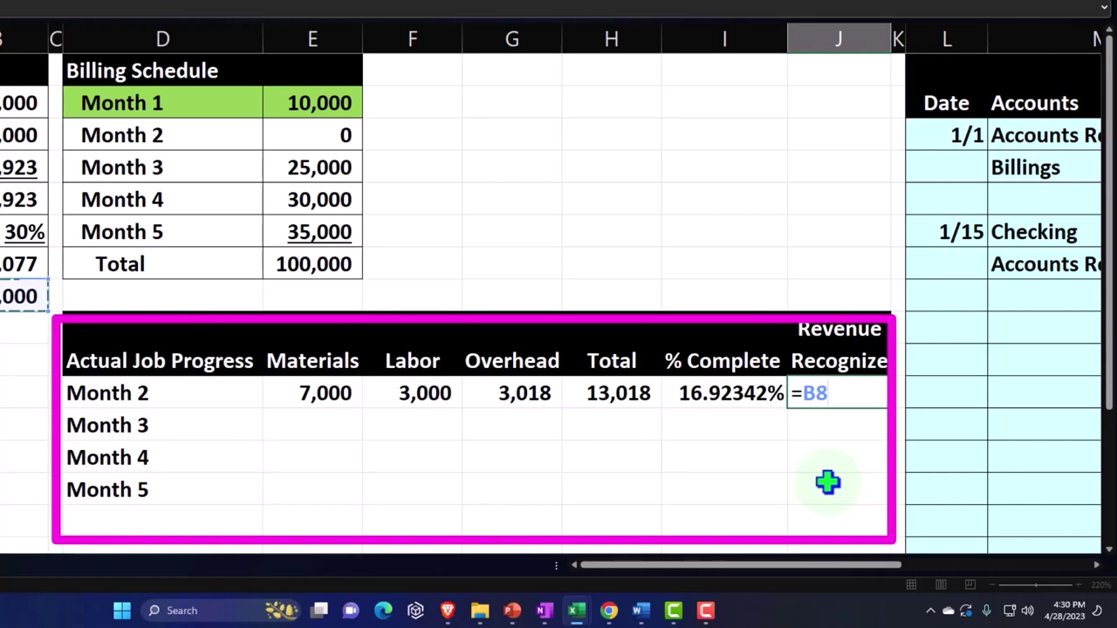
text(*)
key(Left)
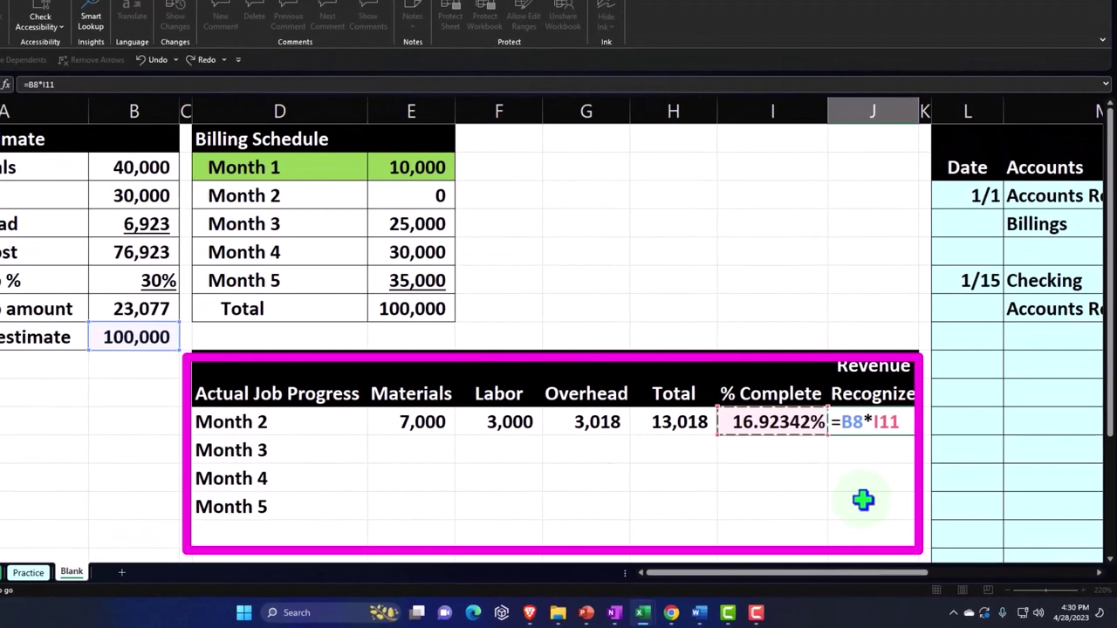
key(Return)
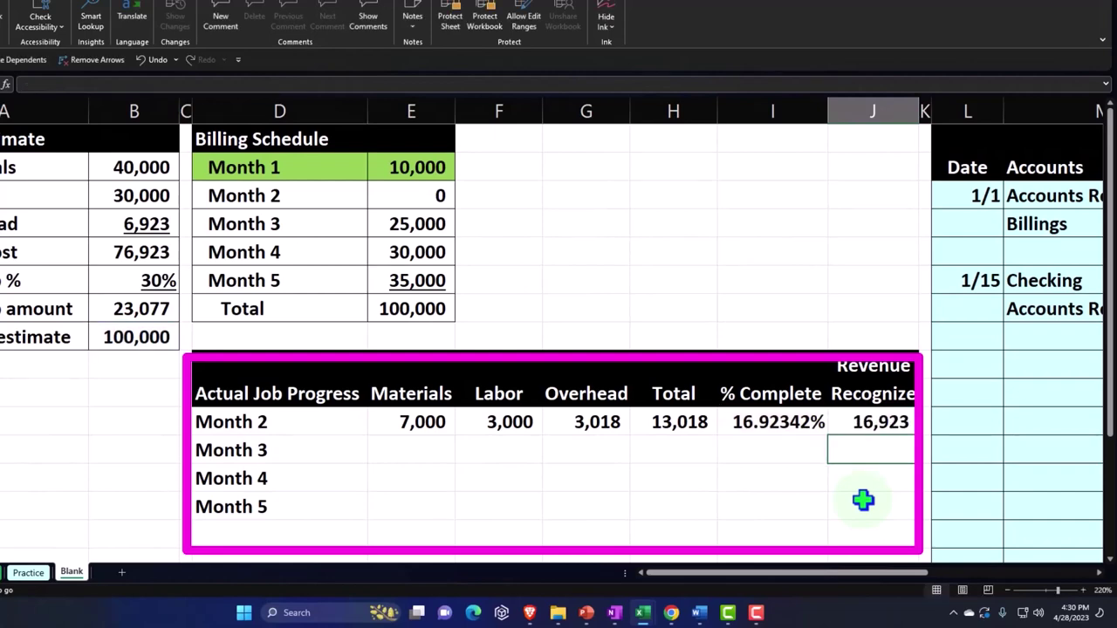
- Examine the Month 2 total, percent complete and revenue cells in H11:J11 and the cells their formulas use
drag(777, 392, 853, 415)
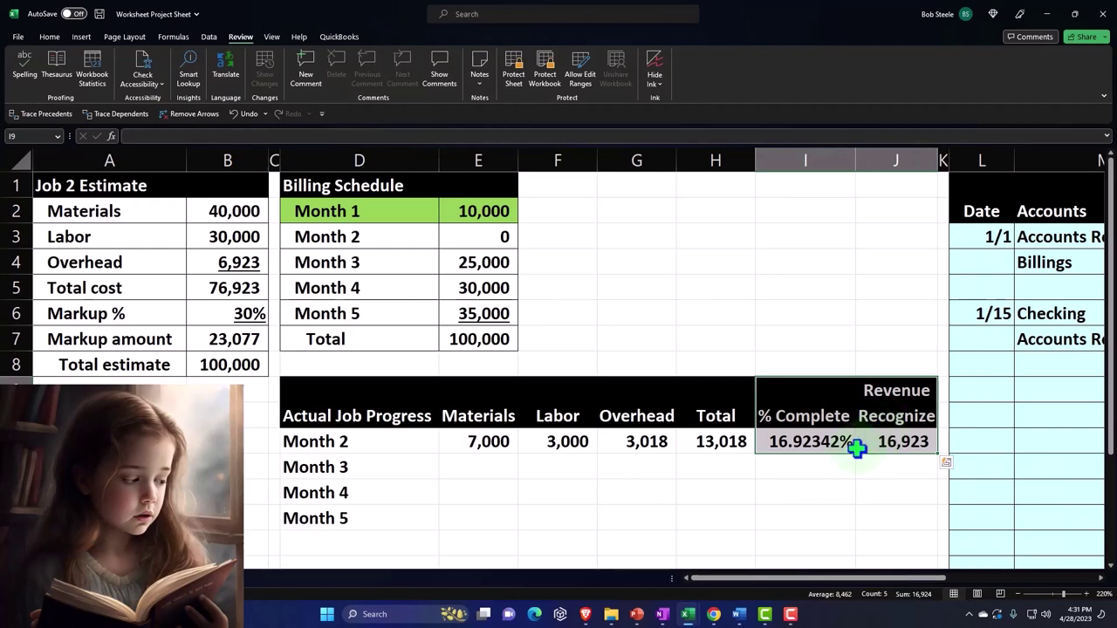
click(723, 443)
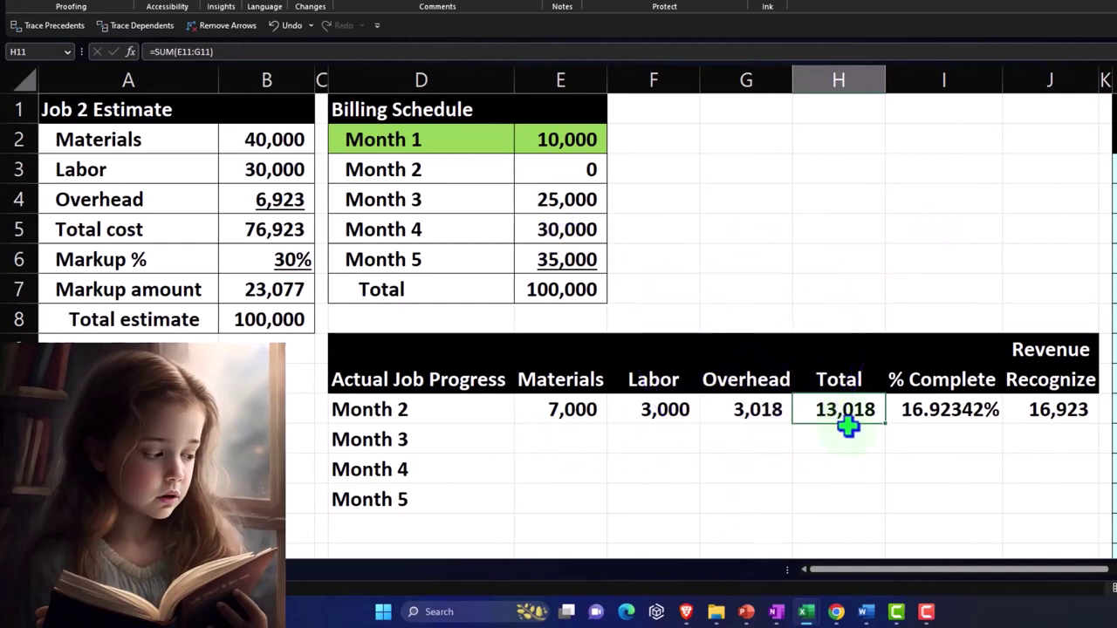
click(925, 409)
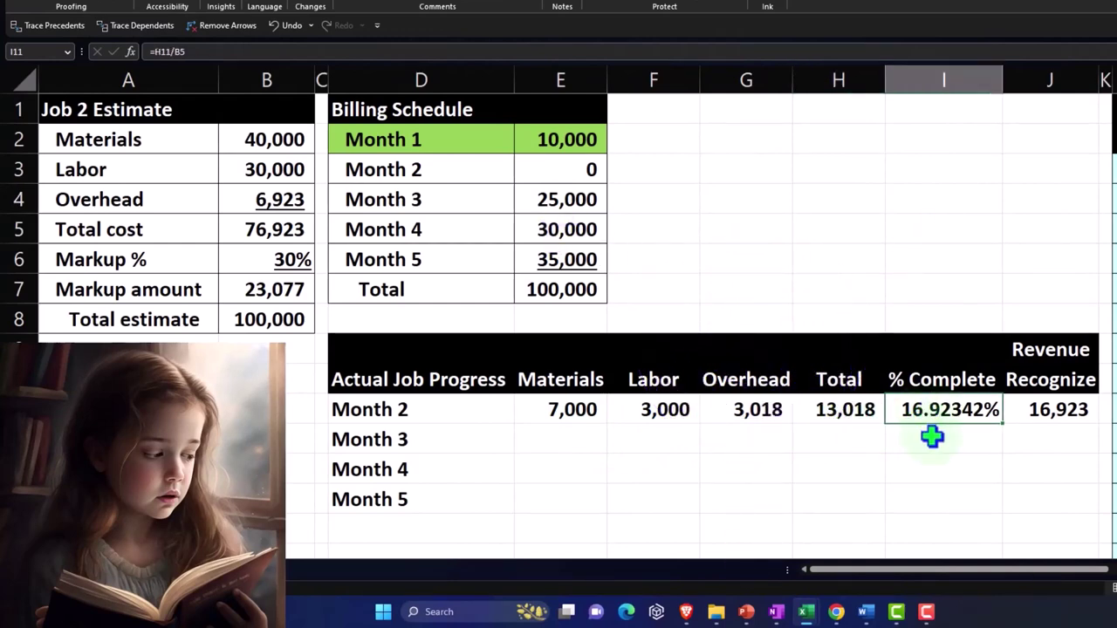
click(862, 409)
double_click(861, 409)
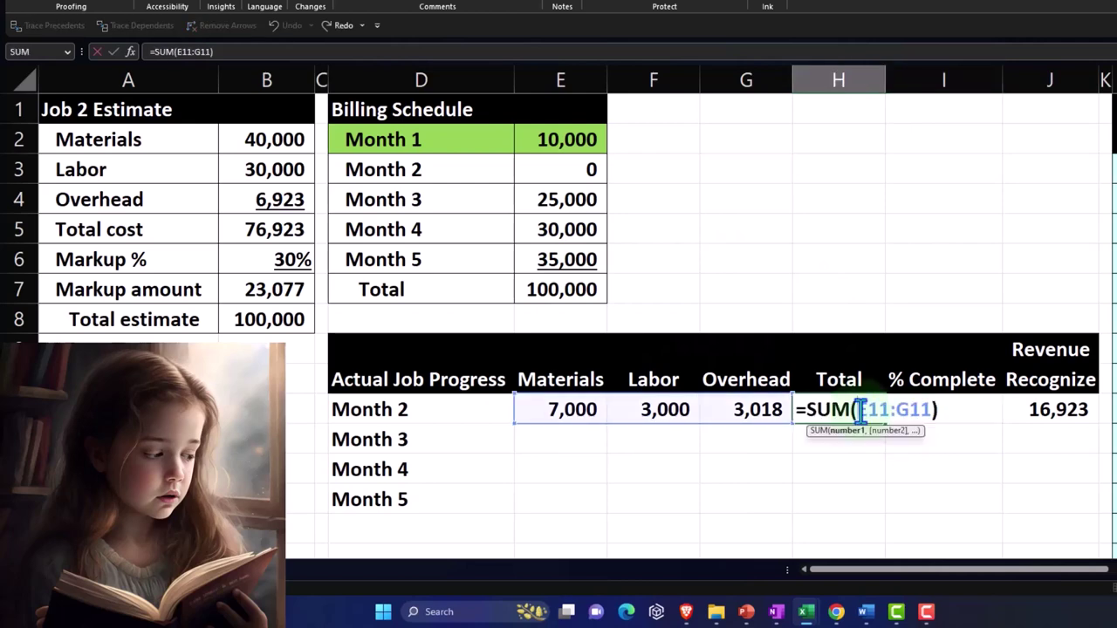
key(Return)
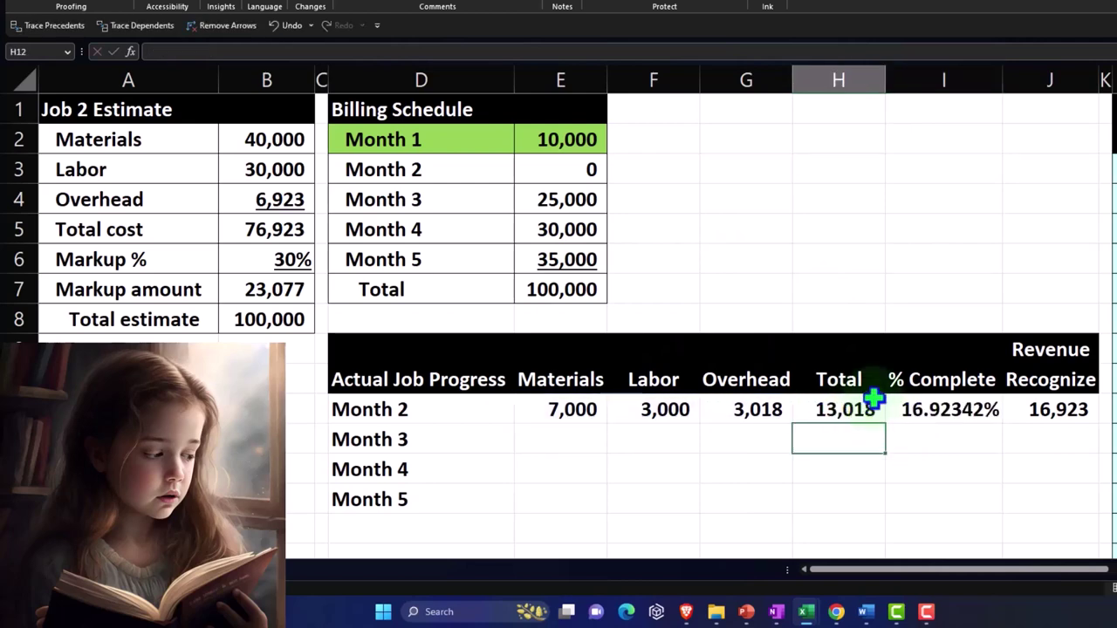
click(922, 403)
double_click(923, 403)
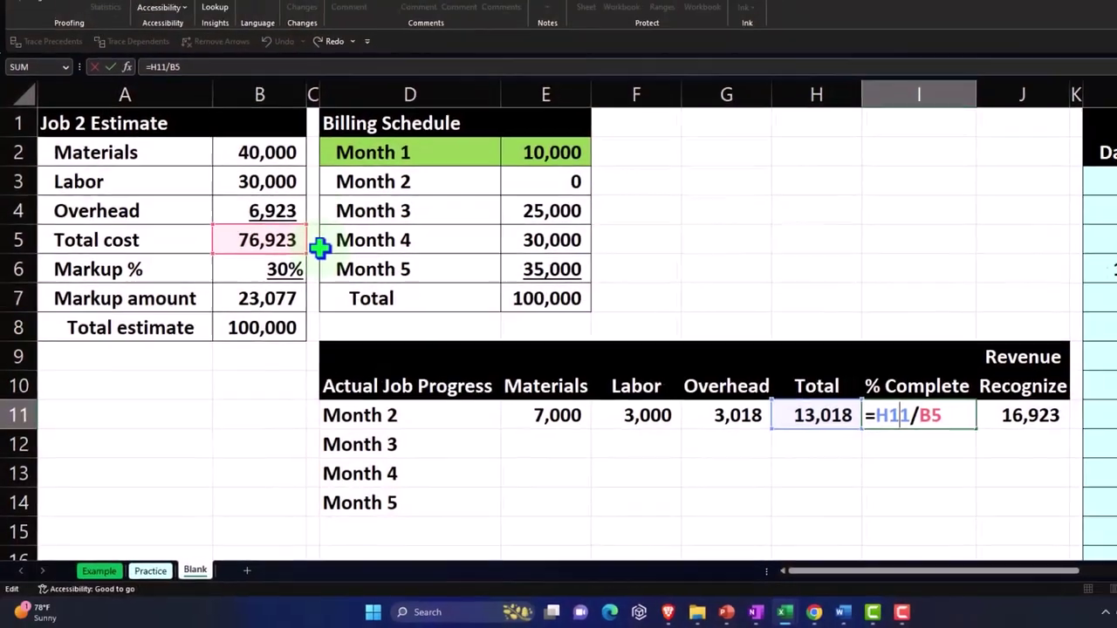
key(Return)
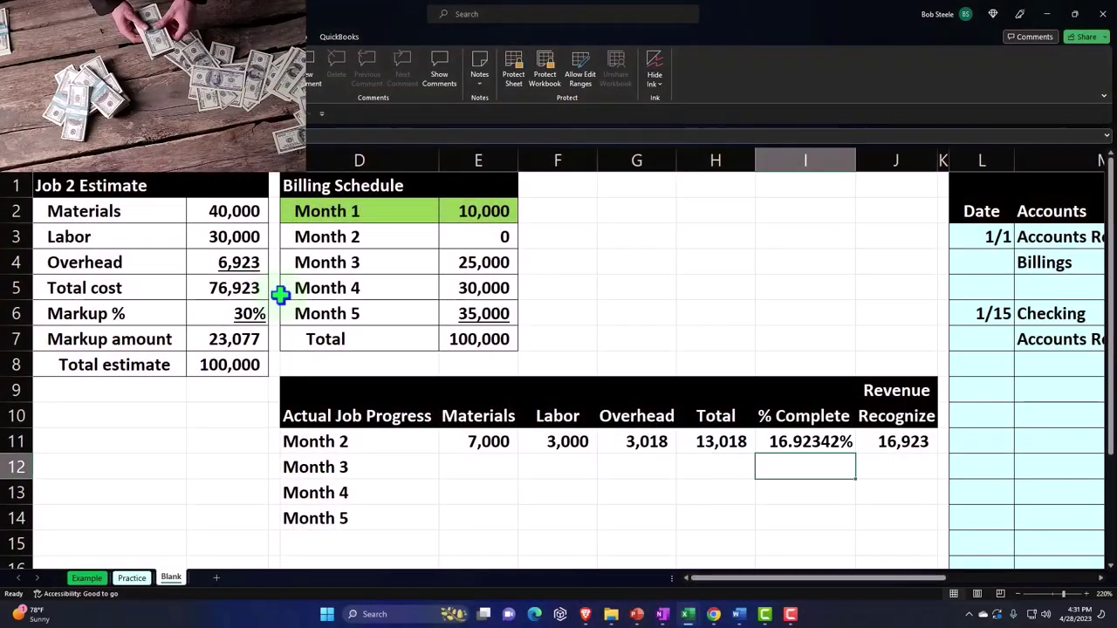
key(Up)
key(Right)
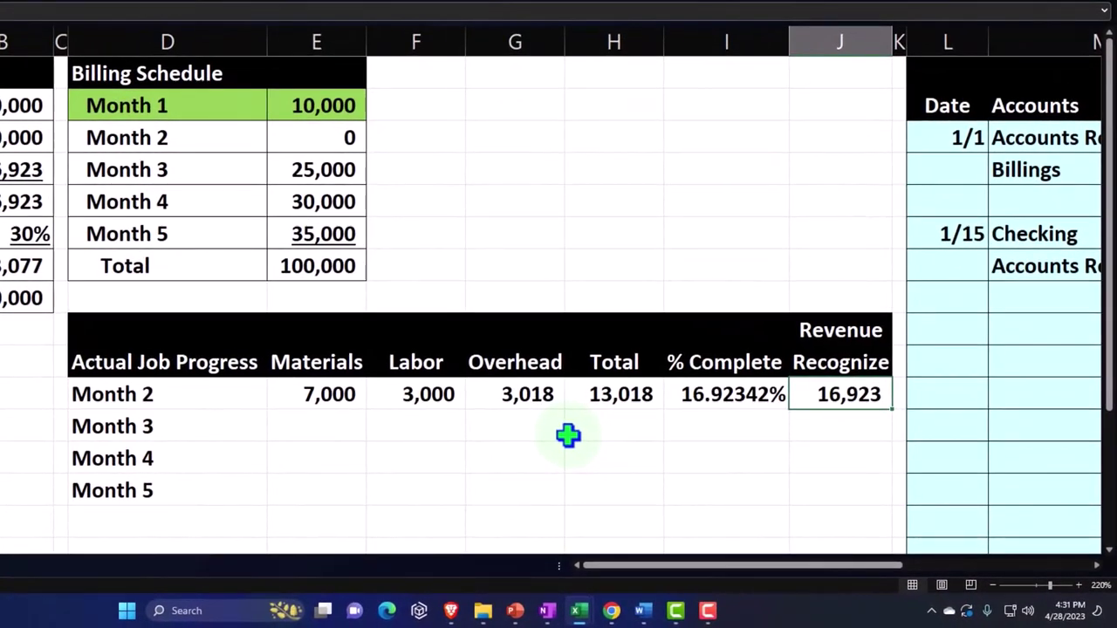
click(616, 395)
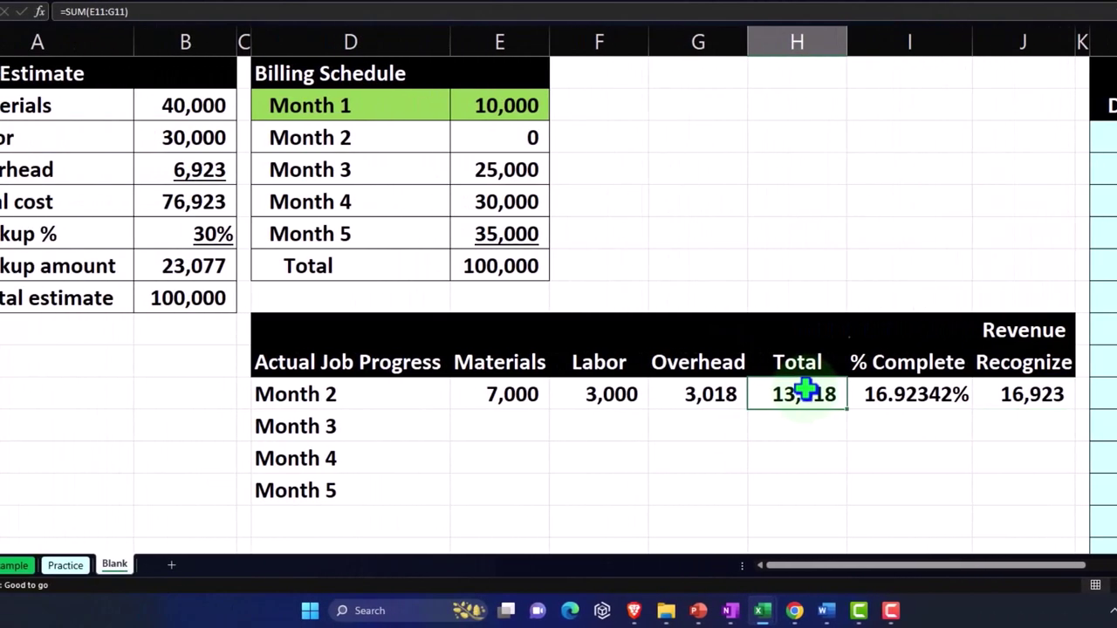
drag(892, 395, 1000, 392)
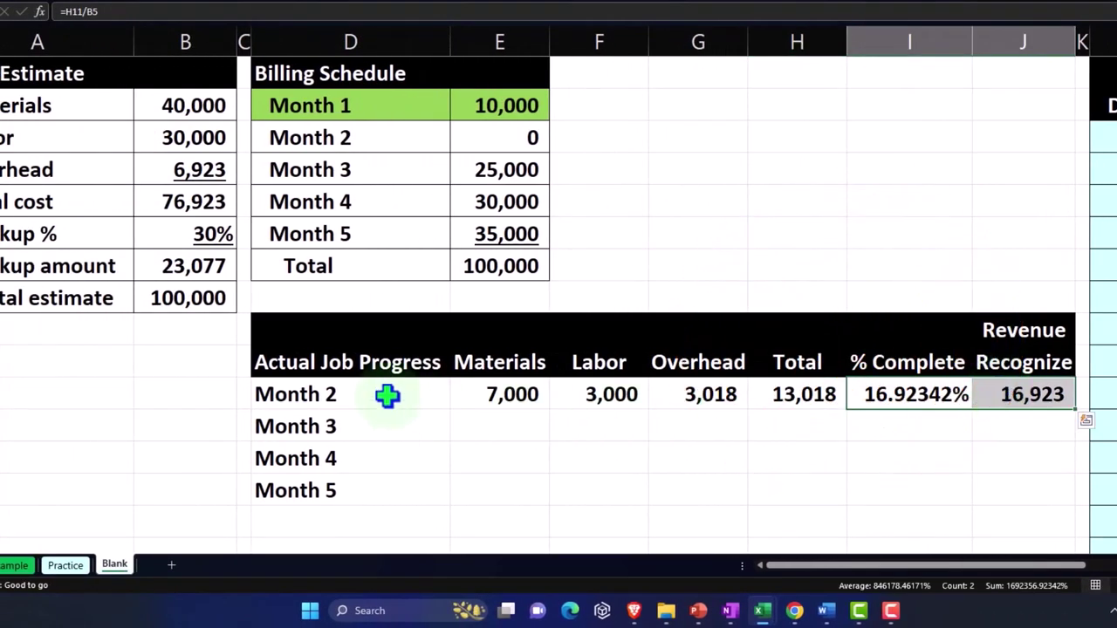
- Apply all borders to the job progress rows in D11:J14
drag(387, 393, 980, 474)
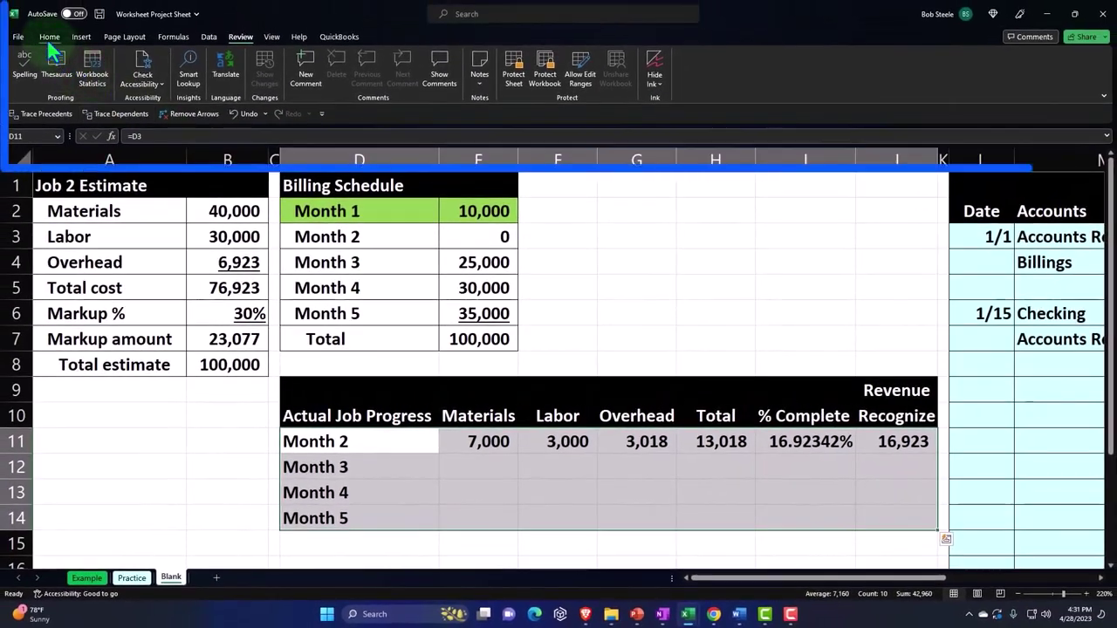
click(50, 40)
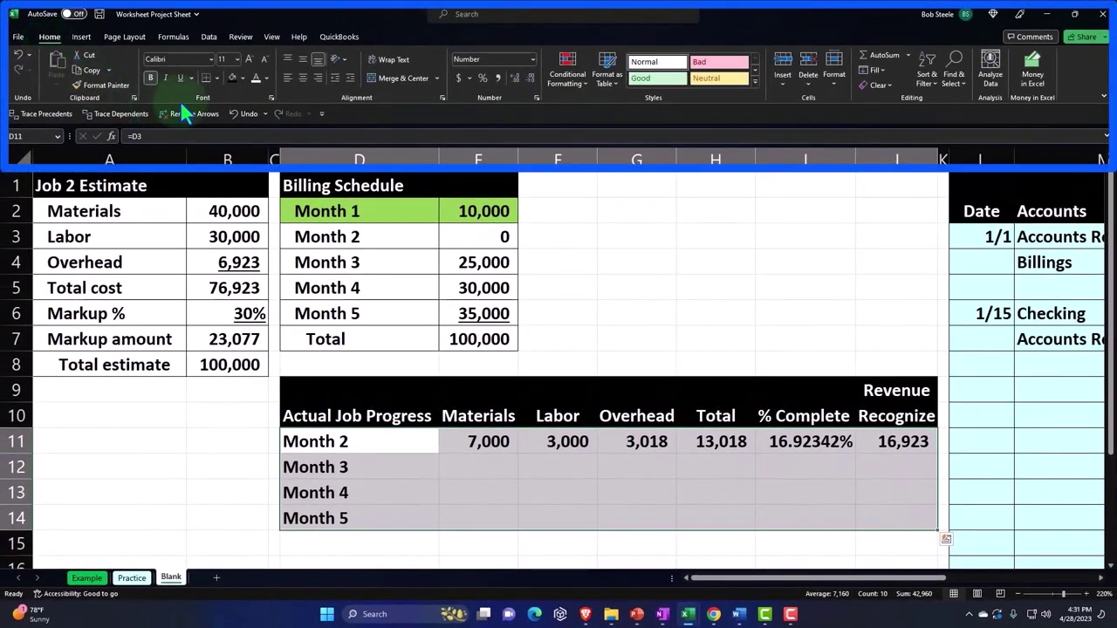
click(216, 77)
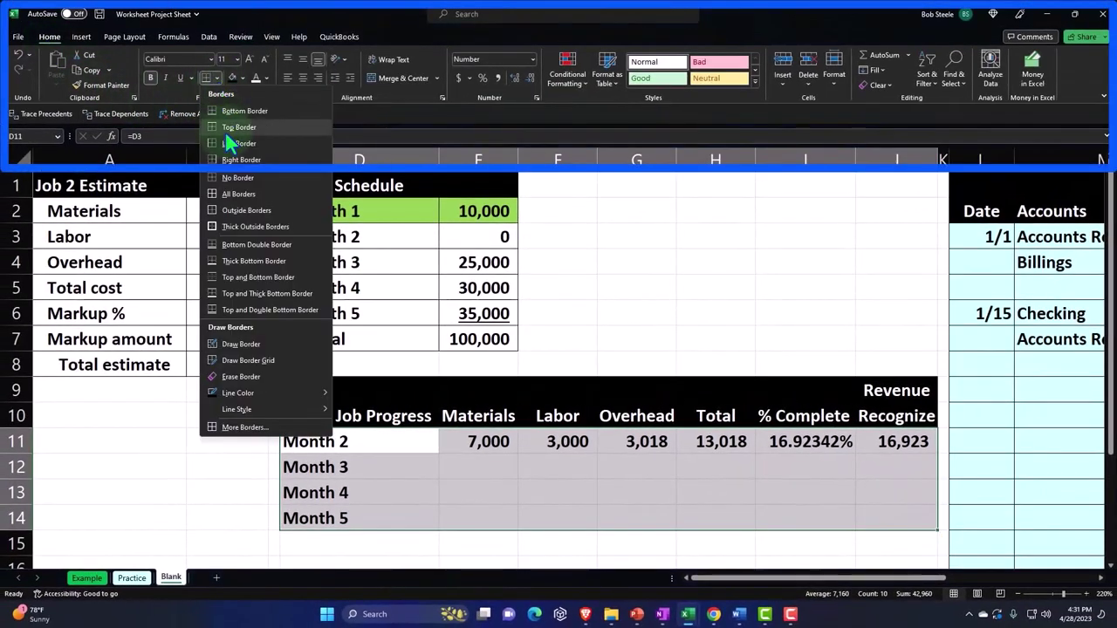
click(232, 209)
click(689, 263)
- Enter the date 2/28 in L9 to start a new journal entry below the 1/15 entry
key(Right)
key(Right)
key(Right)
key(Right)
key(Right)
key(Right)
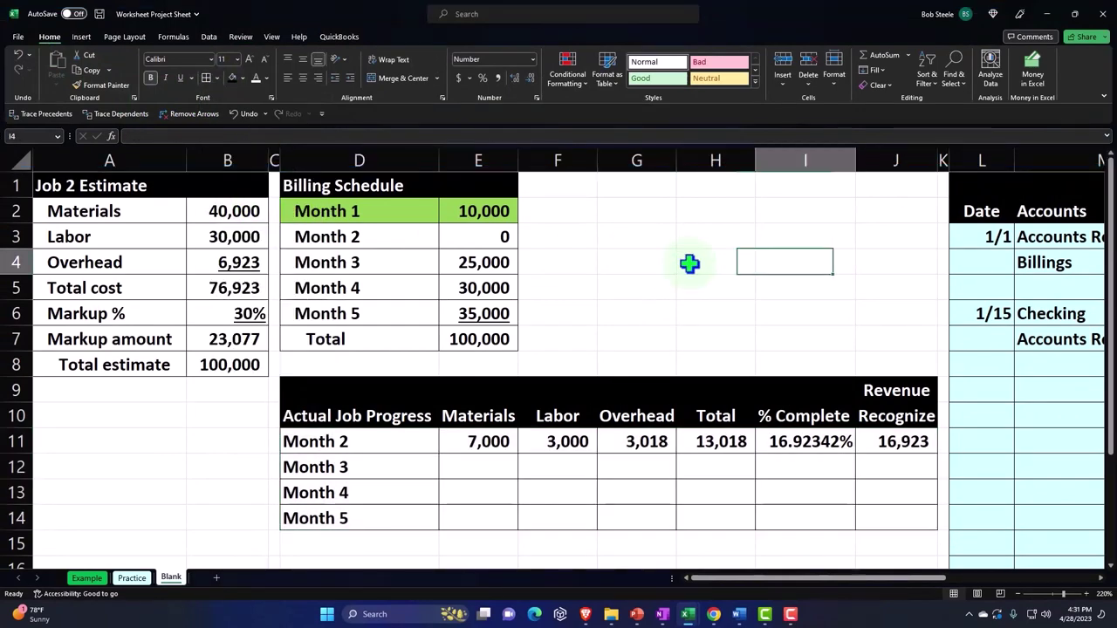
scroll(689, 262, right, 3)
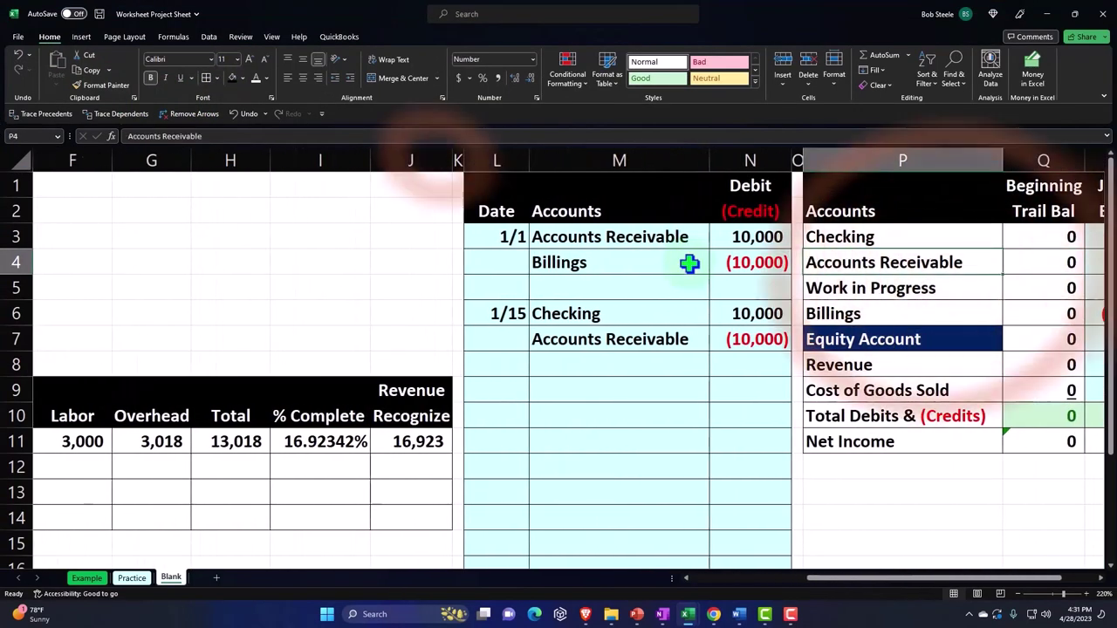
key(Left)
key(Left)
key(Down)
key(Down)
key(Down)
key(Down)
key(Down)
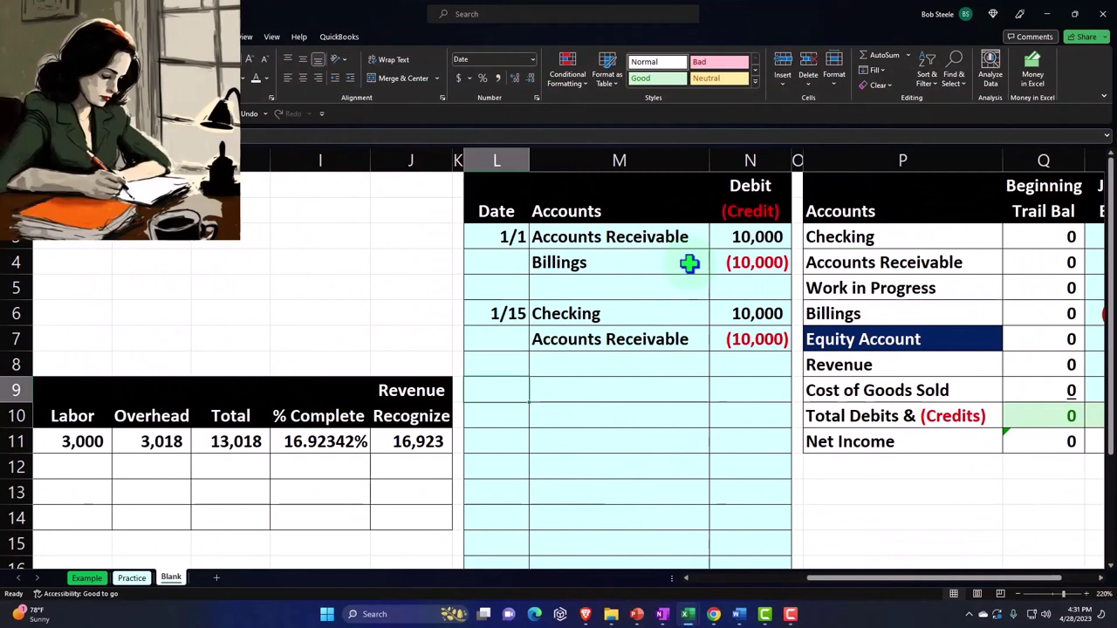
text(2/2)
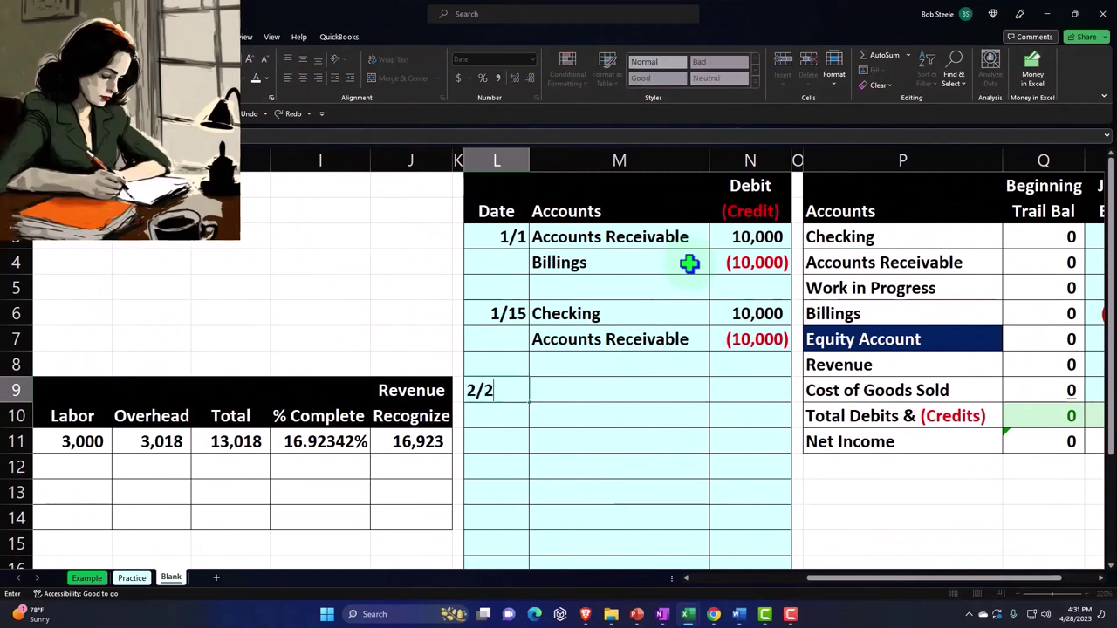
text(8)
key(Return)
- Enter Cost of Goods Sold as the 2/28 debit account in M9 by linking it to P9
key(Down)
key(Right)
key(Up)
key(Up)
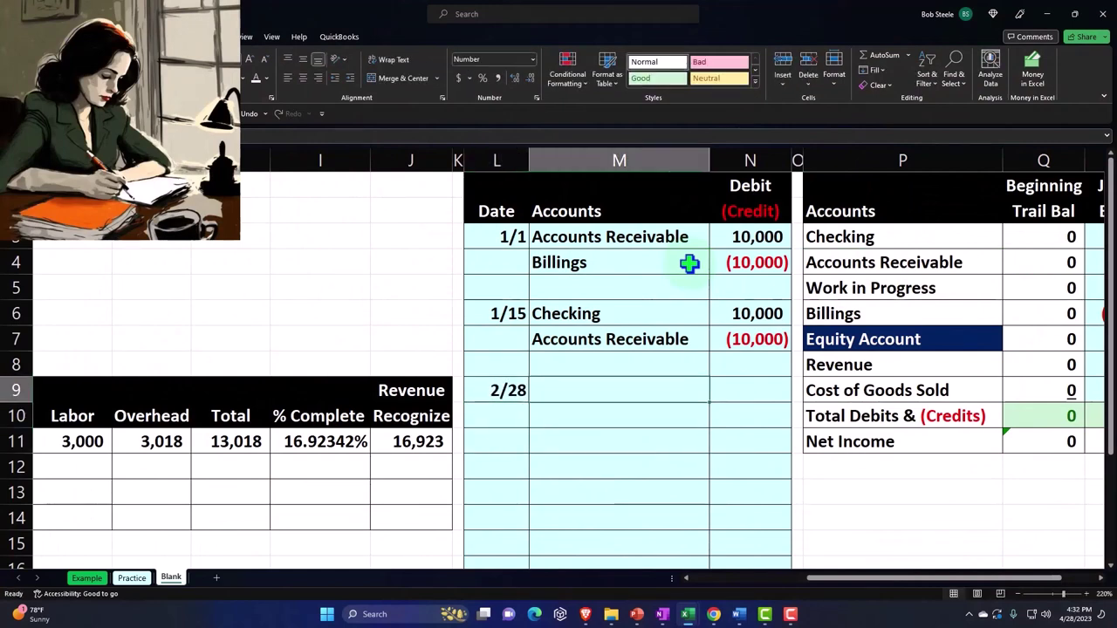
text(+P9)
key(Right)
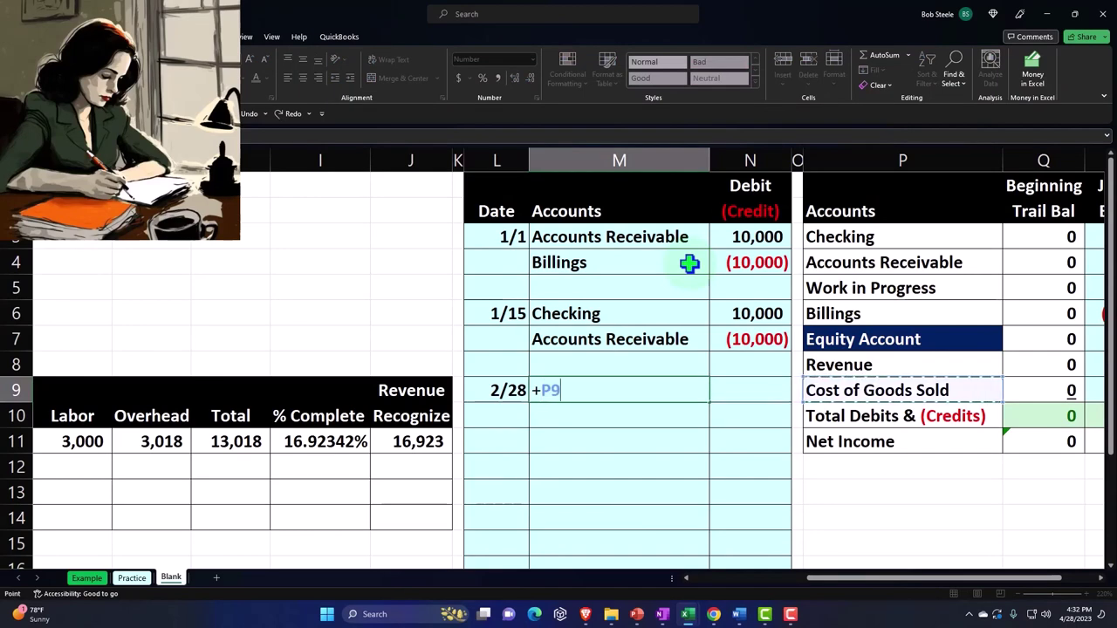
key(Return)
- Review the Month 2 materials, labor and overhead costs in the job progress table
key(Left)
key(Left)
key(Left)
key(Left)
key(Left)
key(Left)
key(Left)
key(Left)
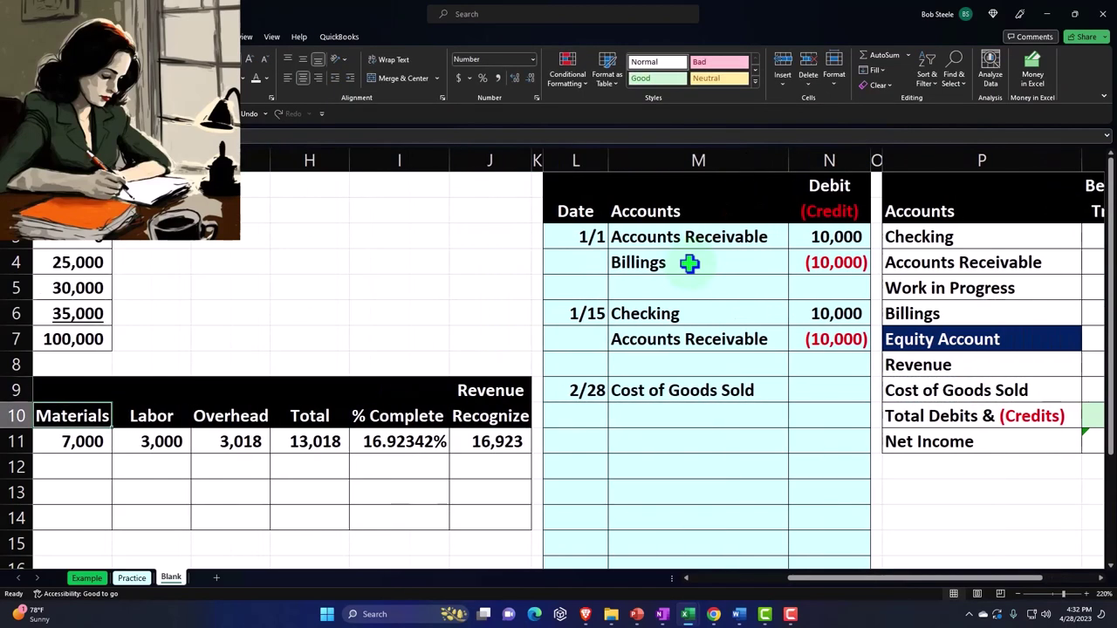
key(Right)
key(Right)
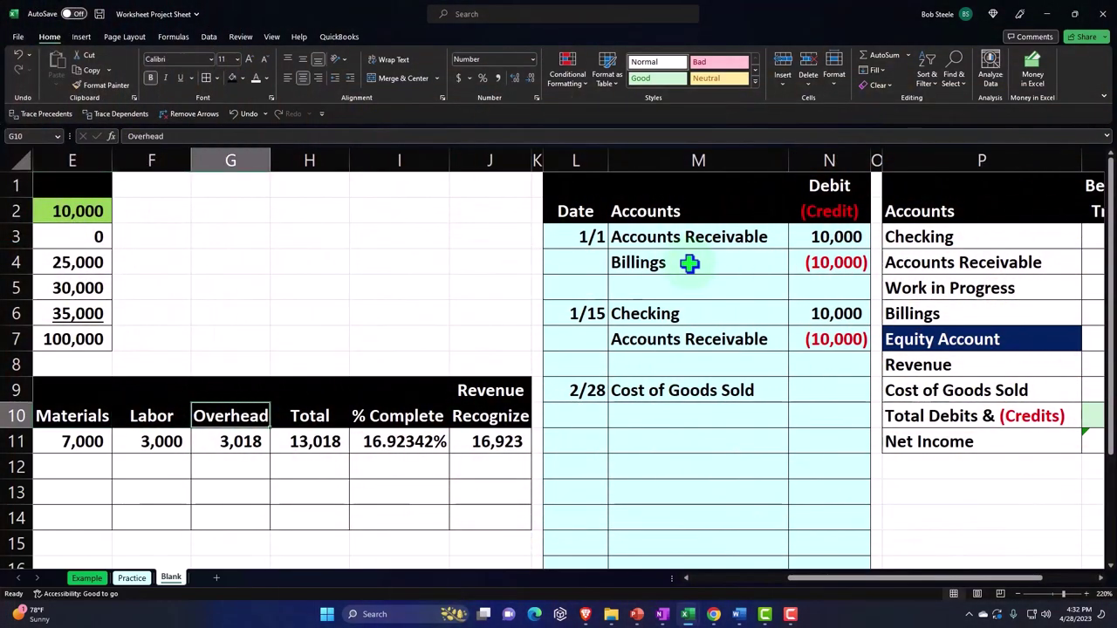
key(Right)
key(Right)
key(Right)
key(Right)
key(Right)
key(Right)
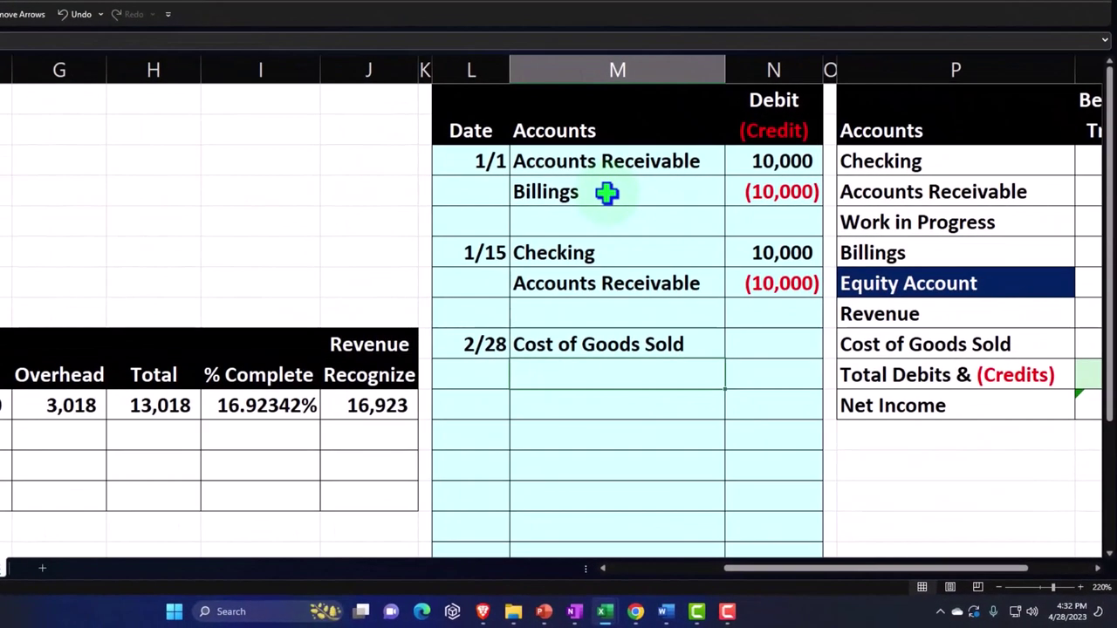
- Enter Checking as the 2/28 credit account in M10 by linking it to P3
text(+)
key(Right)
key(Right)
key(Right)
key(Up)
key(Up)
key(Up)
key(Up)
key(Up)
key(Up)
key(Up)
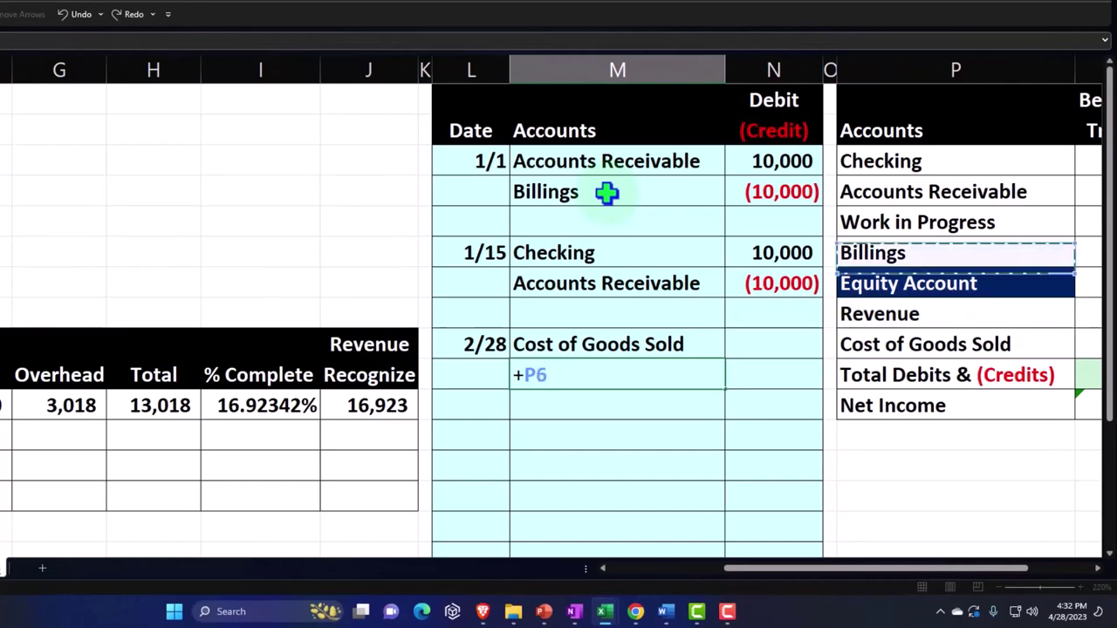
key(Return)
key(Right)
key(Right)
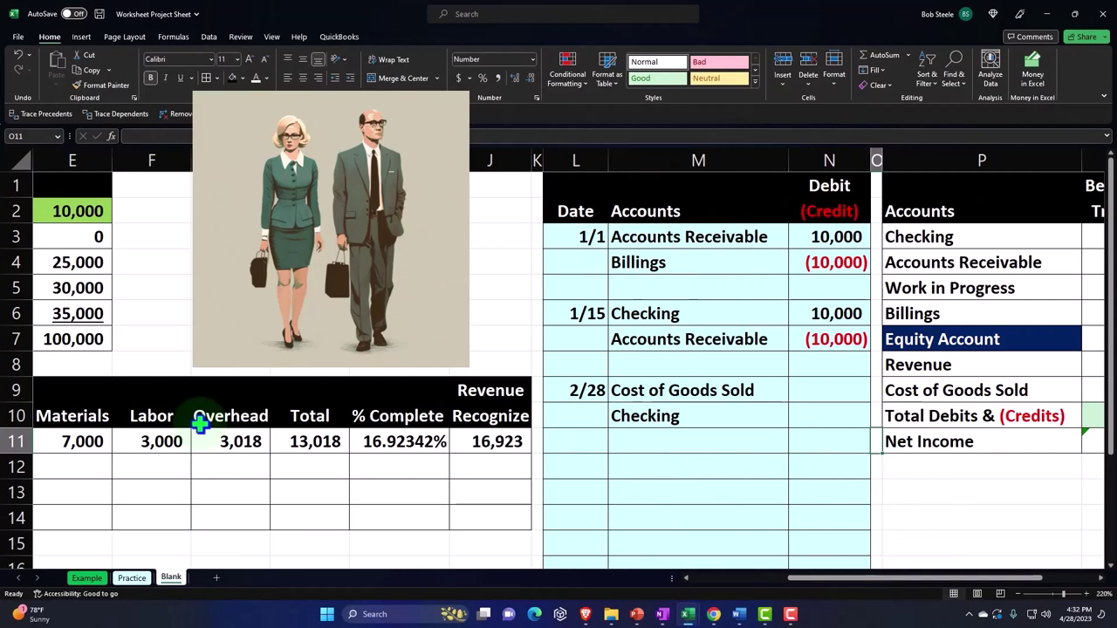
- Link the Cost of Goods Sold debit in N9 to the Month 2 total in H11, and enter its negative as the Checking credit in N10
click(817, 391)
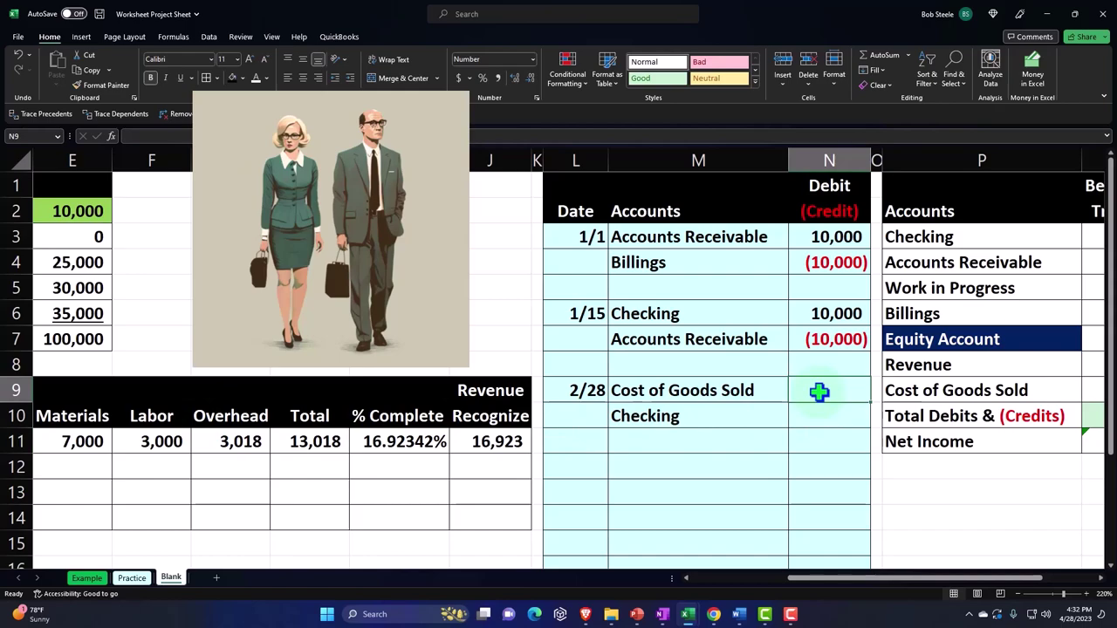
text(=)
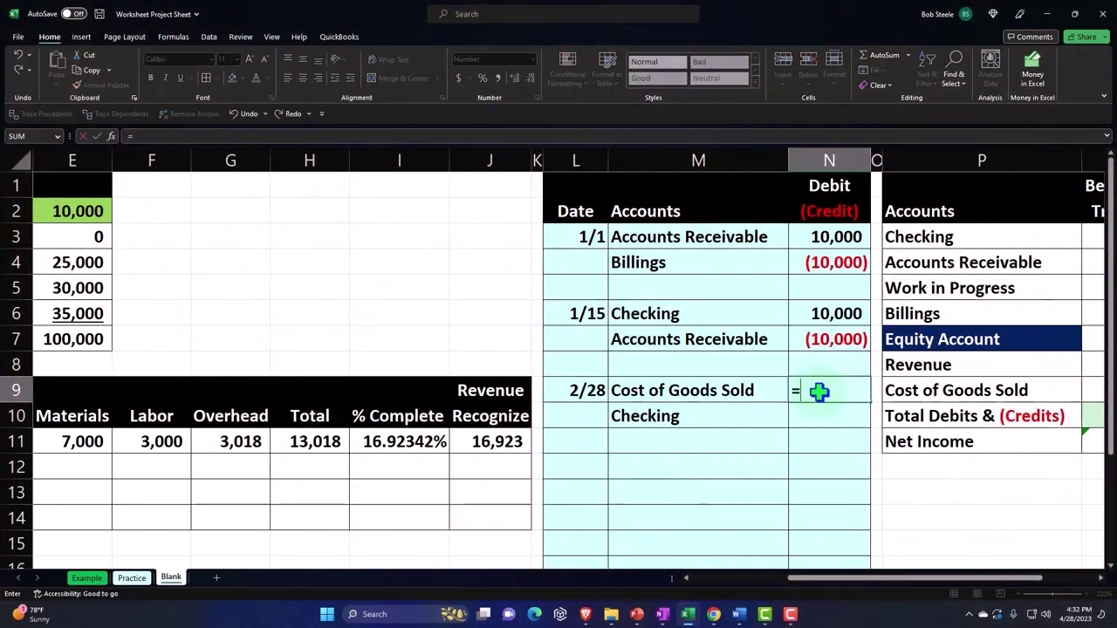
key(Left)
key(Left)
key(Left)
key(Left)
key(Left)
key(Left)
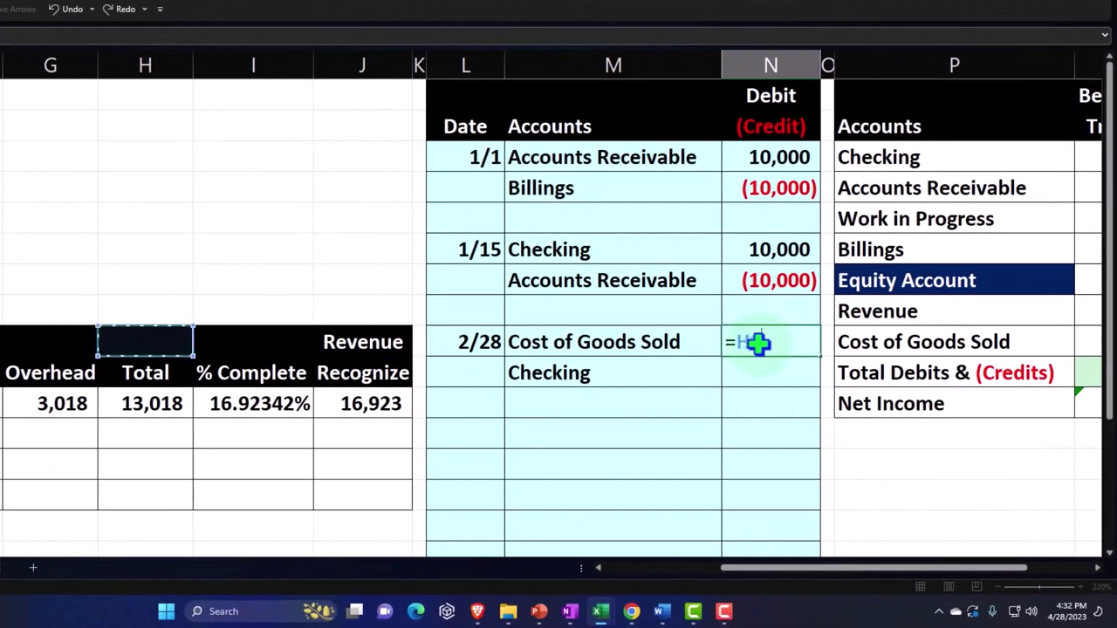
key(Down)
key(Down)
key(Return)
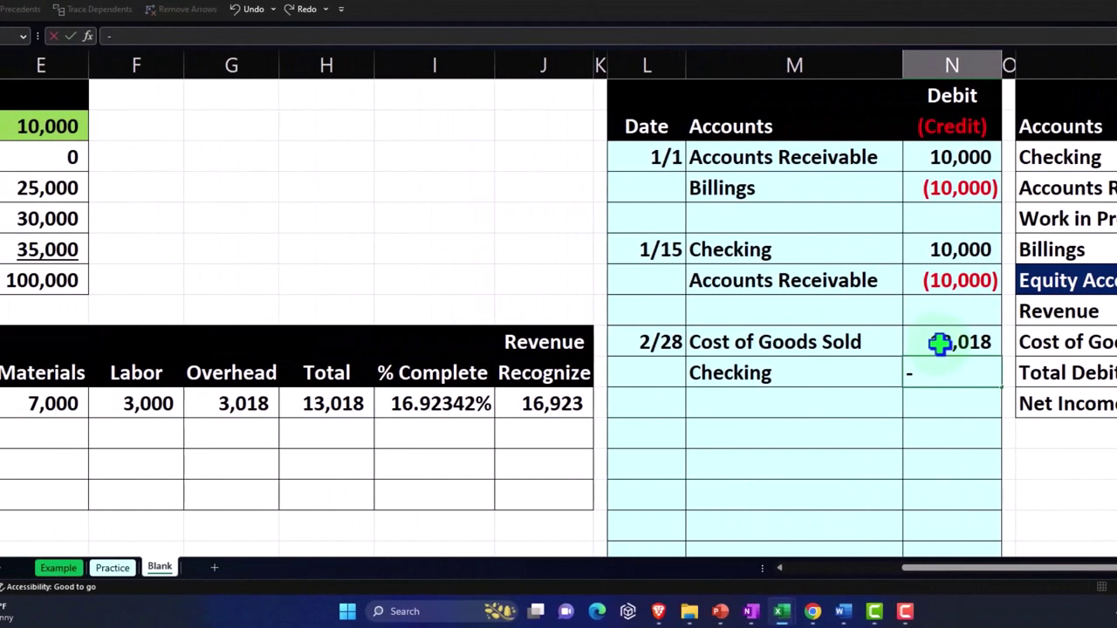
key(Return)
- Link the Cost of Goods Sold journal entry amount in R9 of the trial balance to the debit in N9
key(Right)
key(Right)
key(Right)
key(Right)
key(Right)
key(Right)
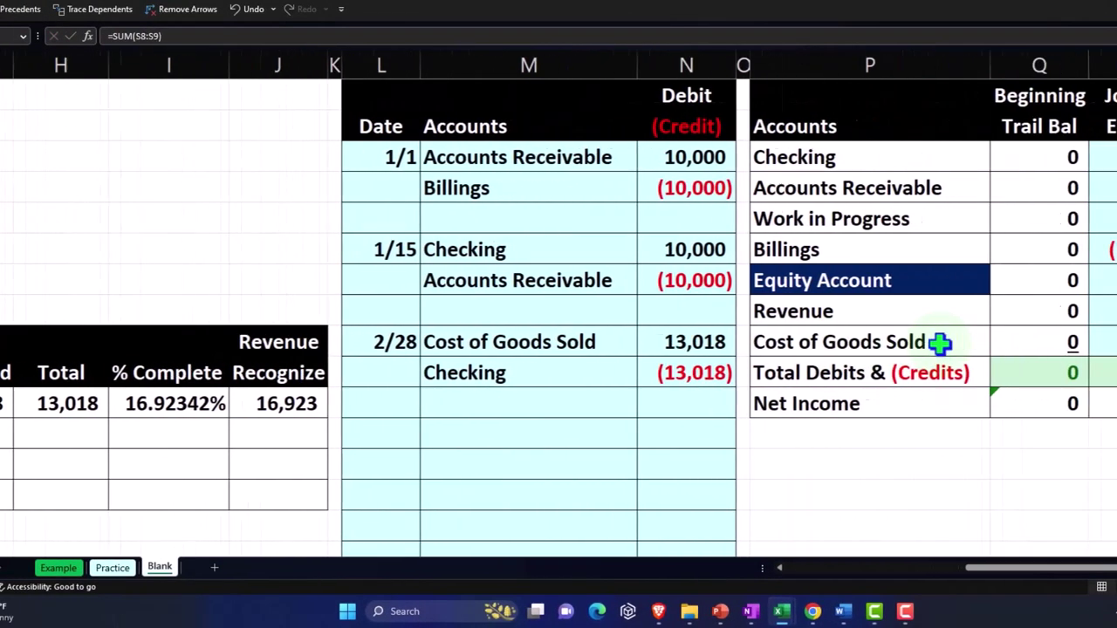
click(939, 344)
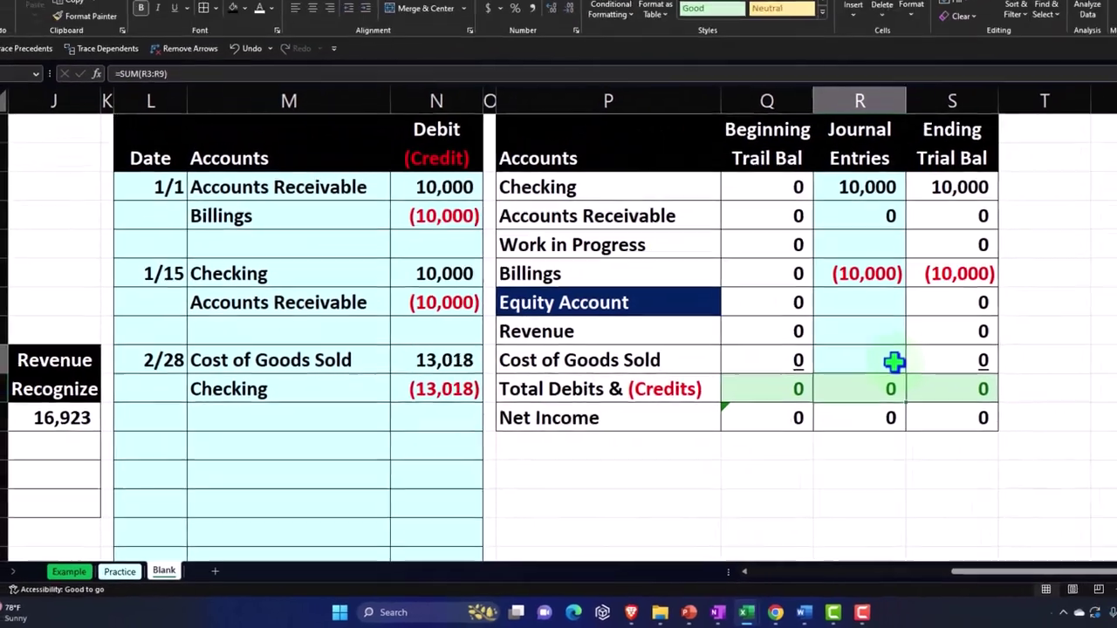
text(=)
key(Left)
key(Left)
key(Left)
key(Left)
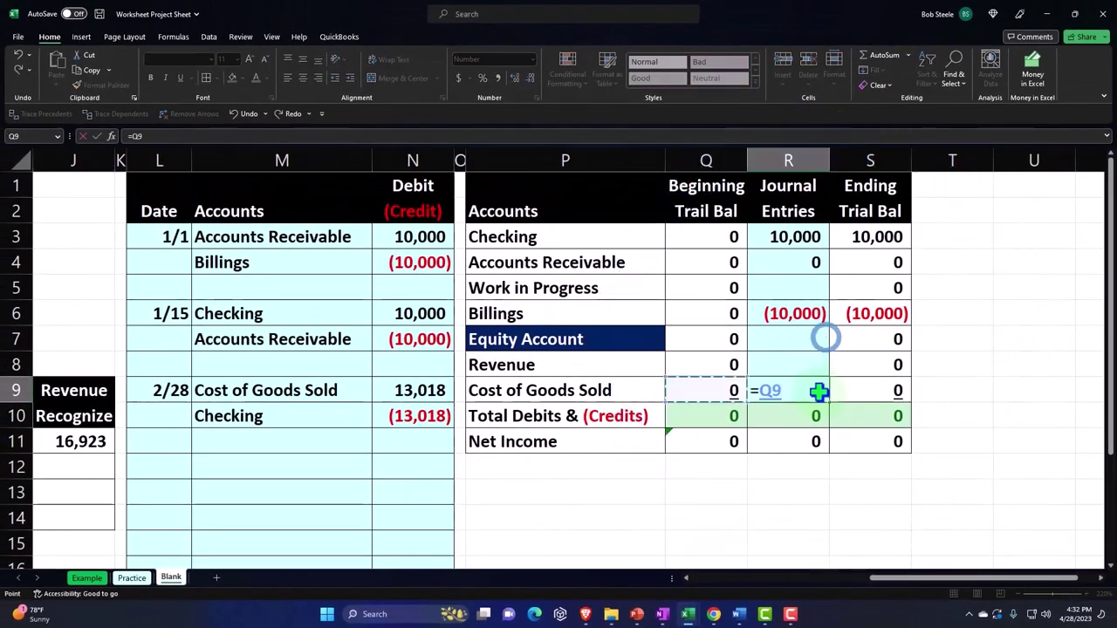